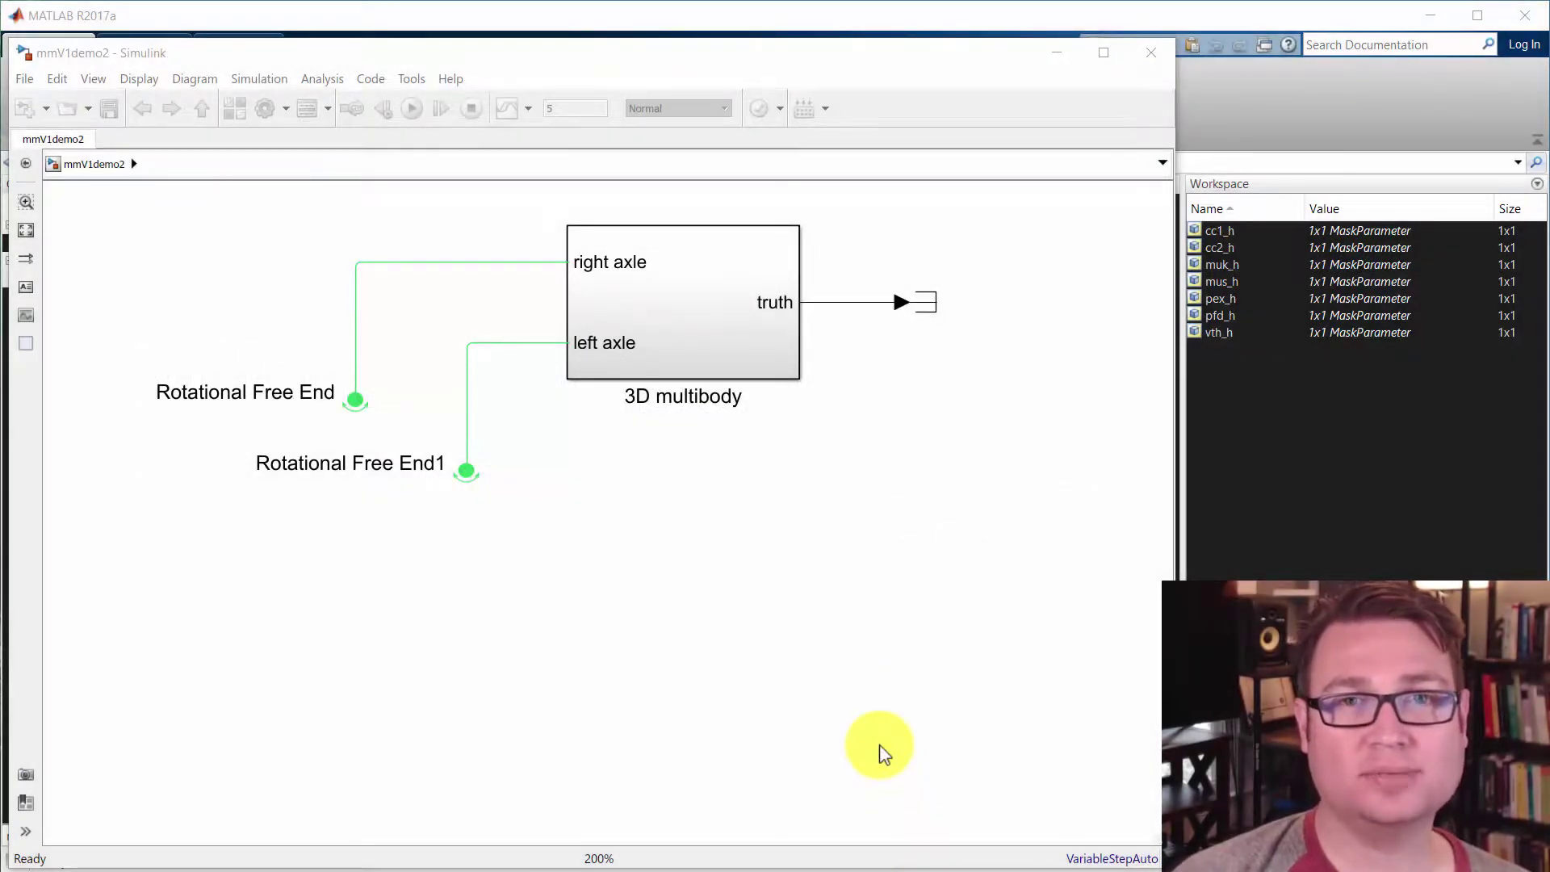
Open the 3D multibody subsystem to inspect its Sphere to Plane Force blocks, then return to the top level
drag(750, 546, 846, 571)
click(775, 381)
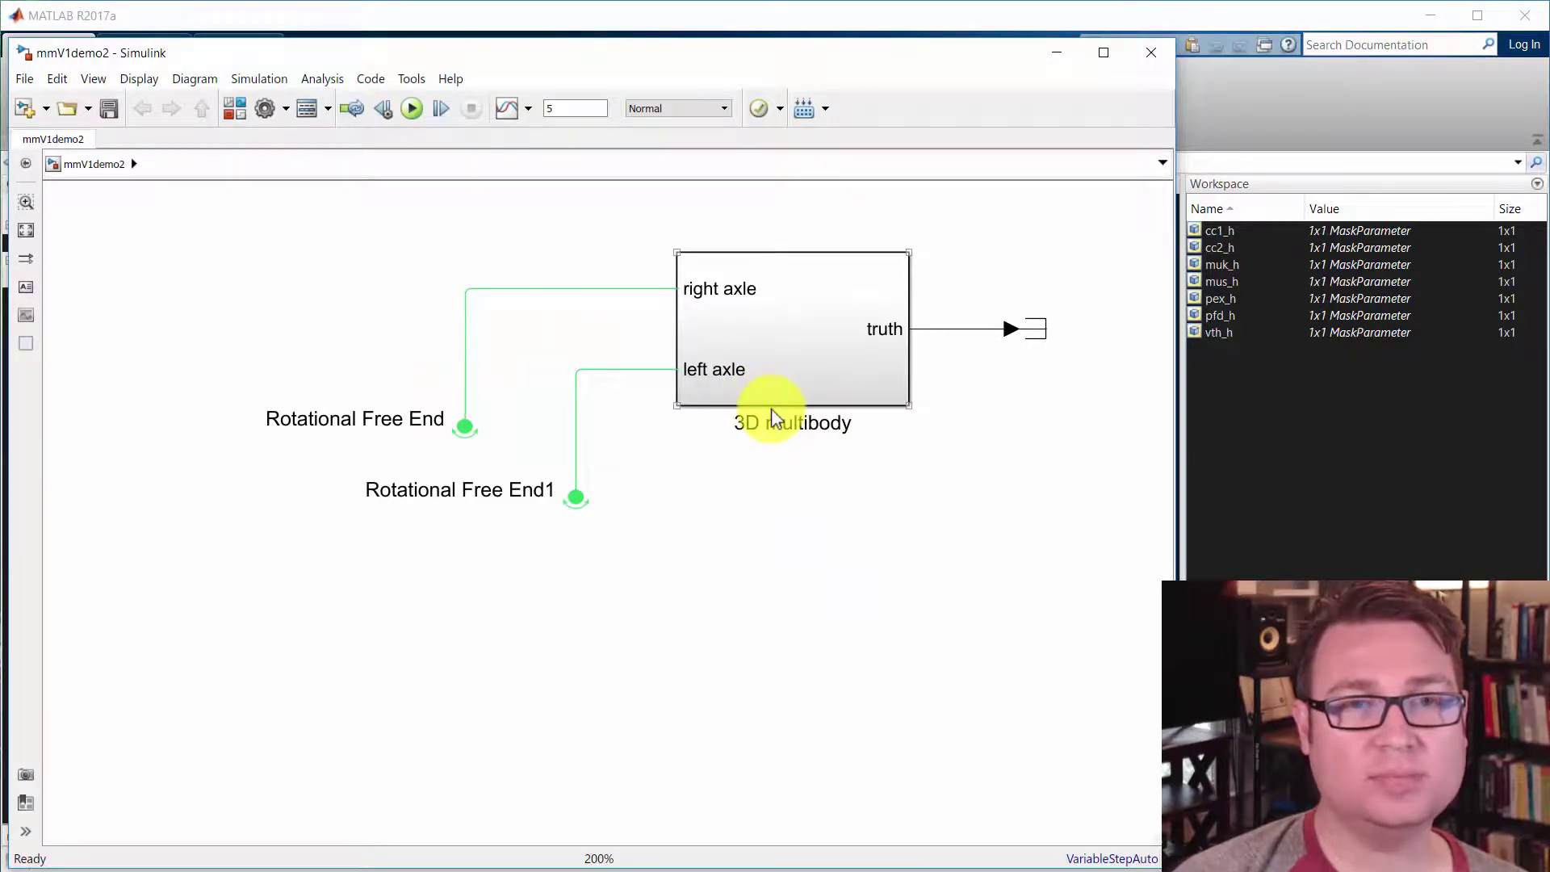
drag(762, 470, 820, 482)
click(855, 404)
double_click(858, 379)
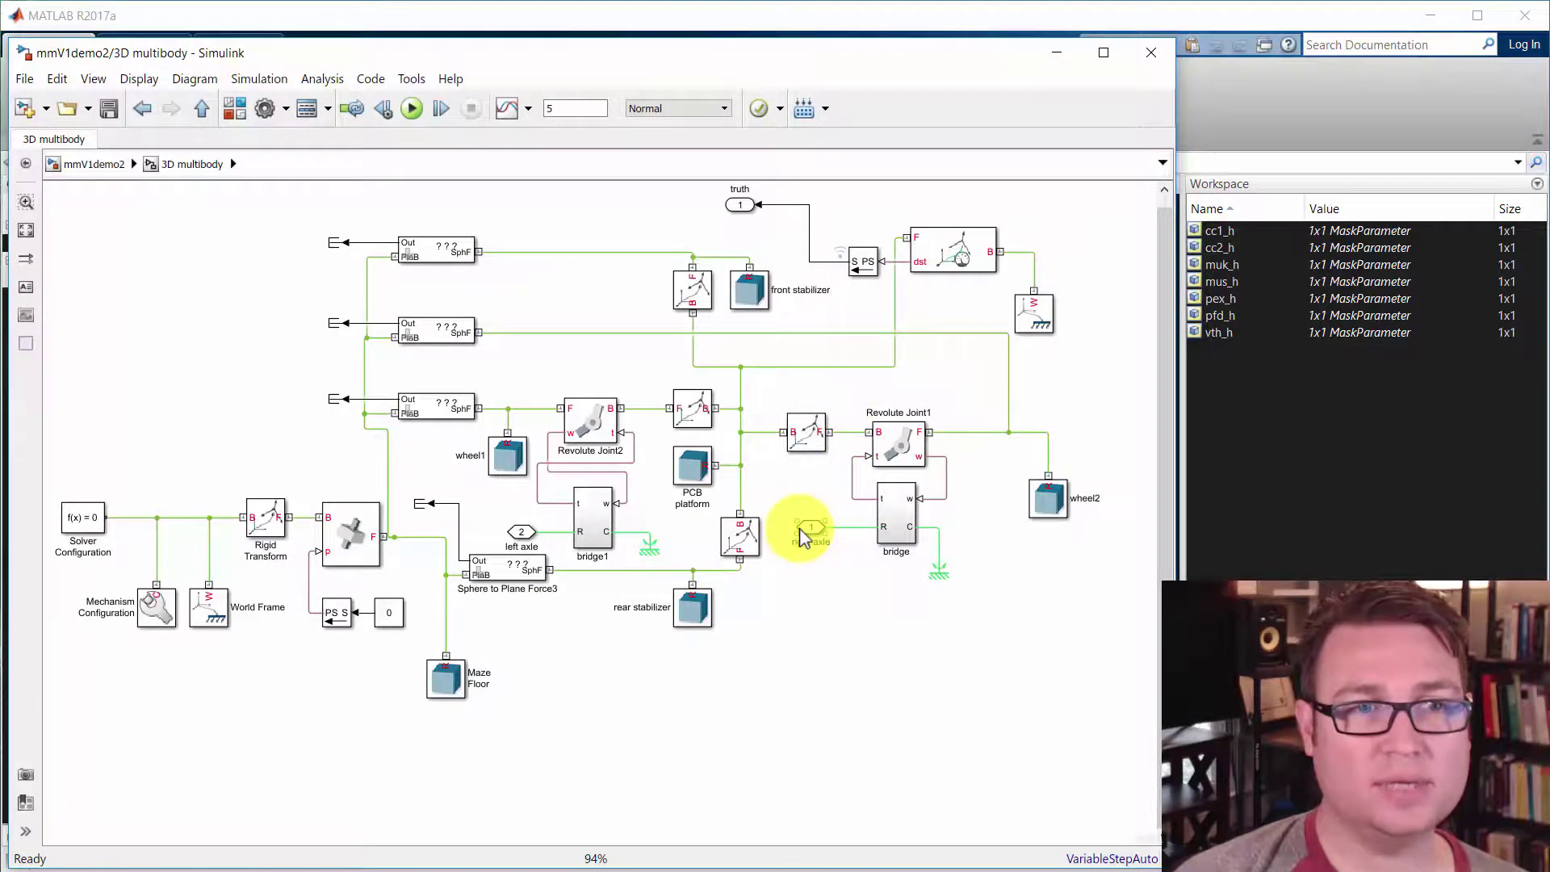
click(421, 262)
click(455, 380)
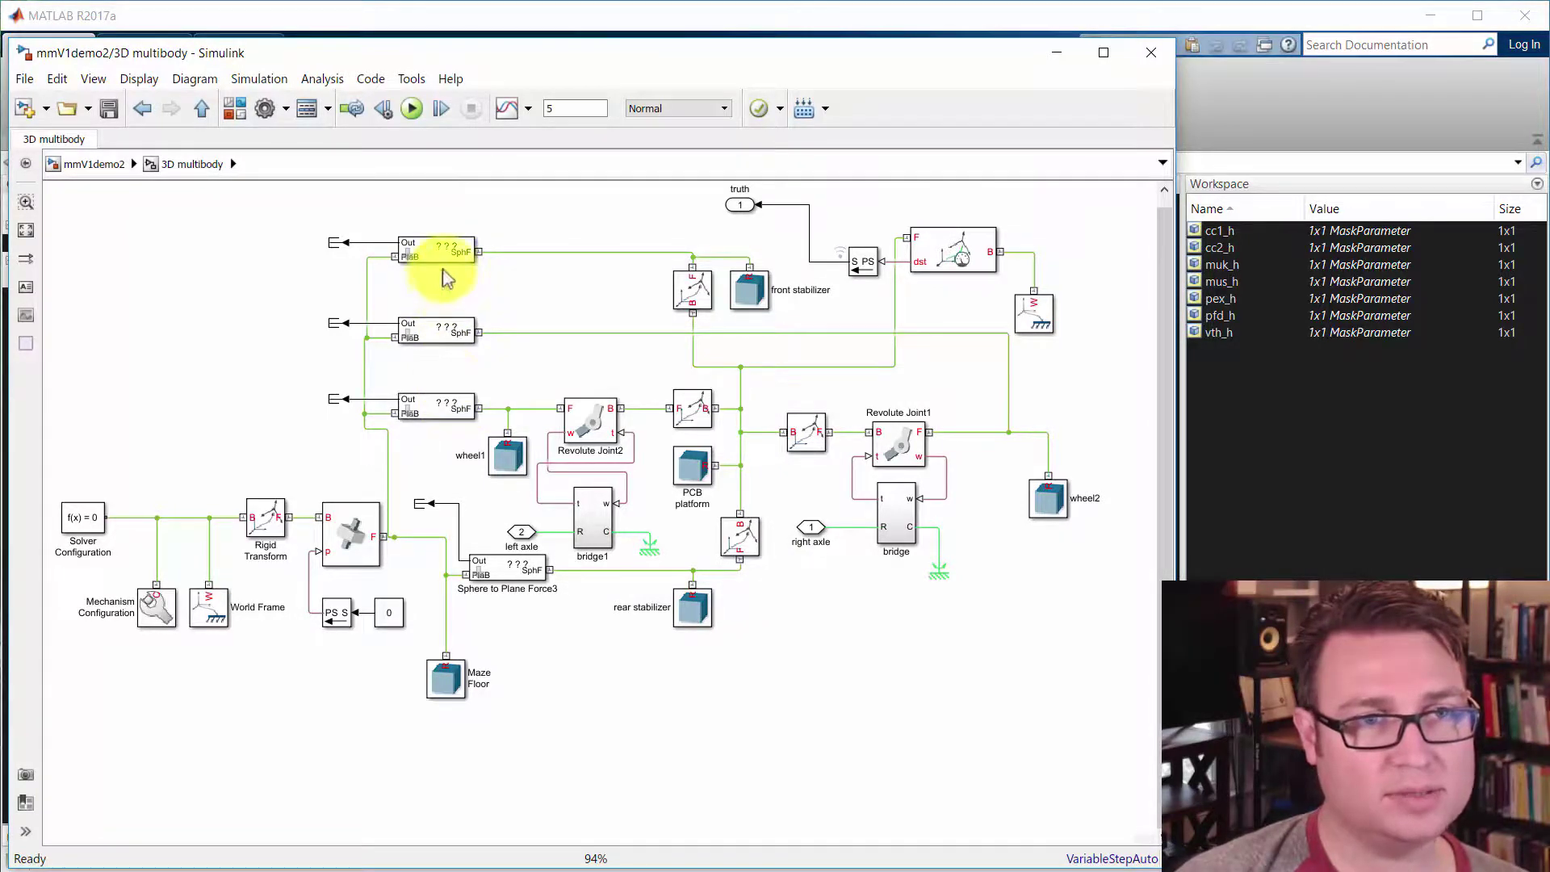
key(Escape)
Move Rotational Free End and Rotational Free End1 closer to the 3D multibody block, then switch to the datasheet
drag(792, 517, 808, 518)
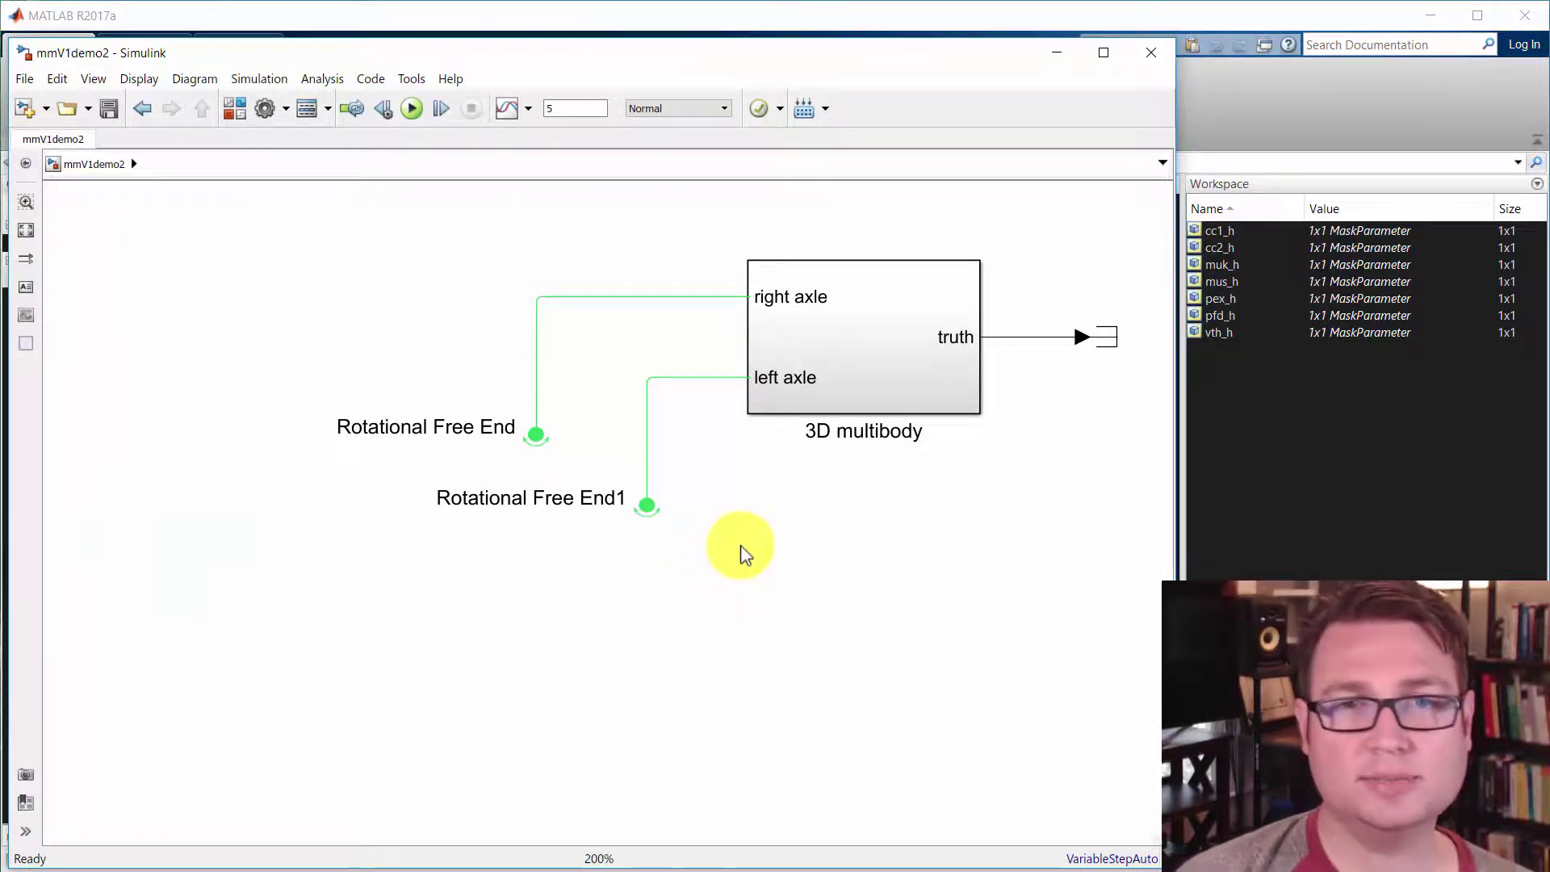
click(639, 508)
drag(640, 502, 704, 490)
drag(539, 436, 651, 435)
click(804, 501)
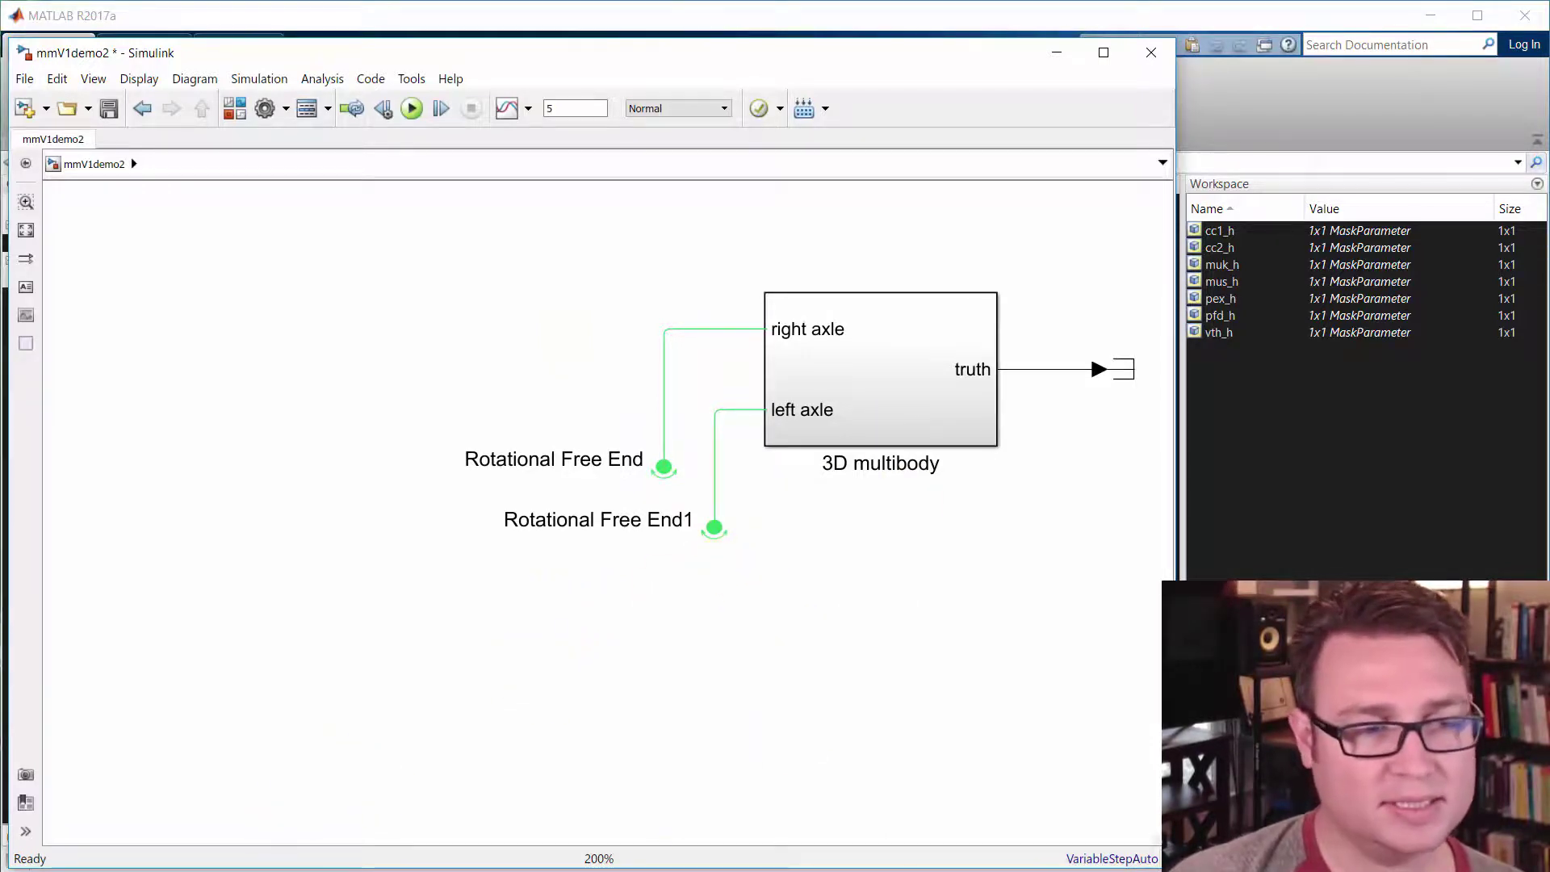
key(alt+Tab)
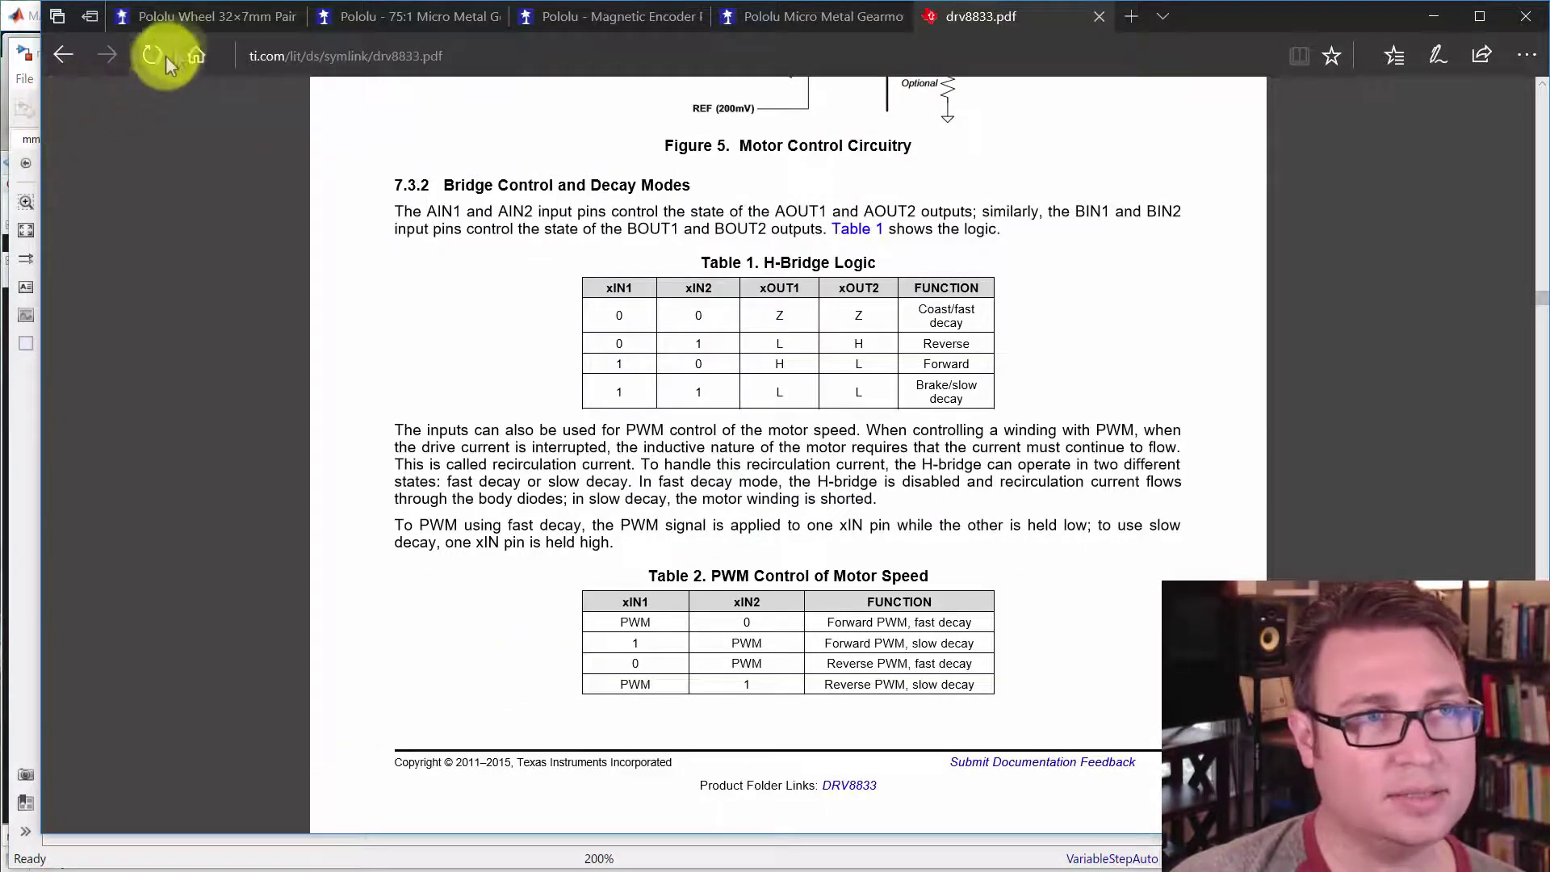
View the Pololu wheel pair and 75:1 micro metal gearmotor product pages
click(196, 16)
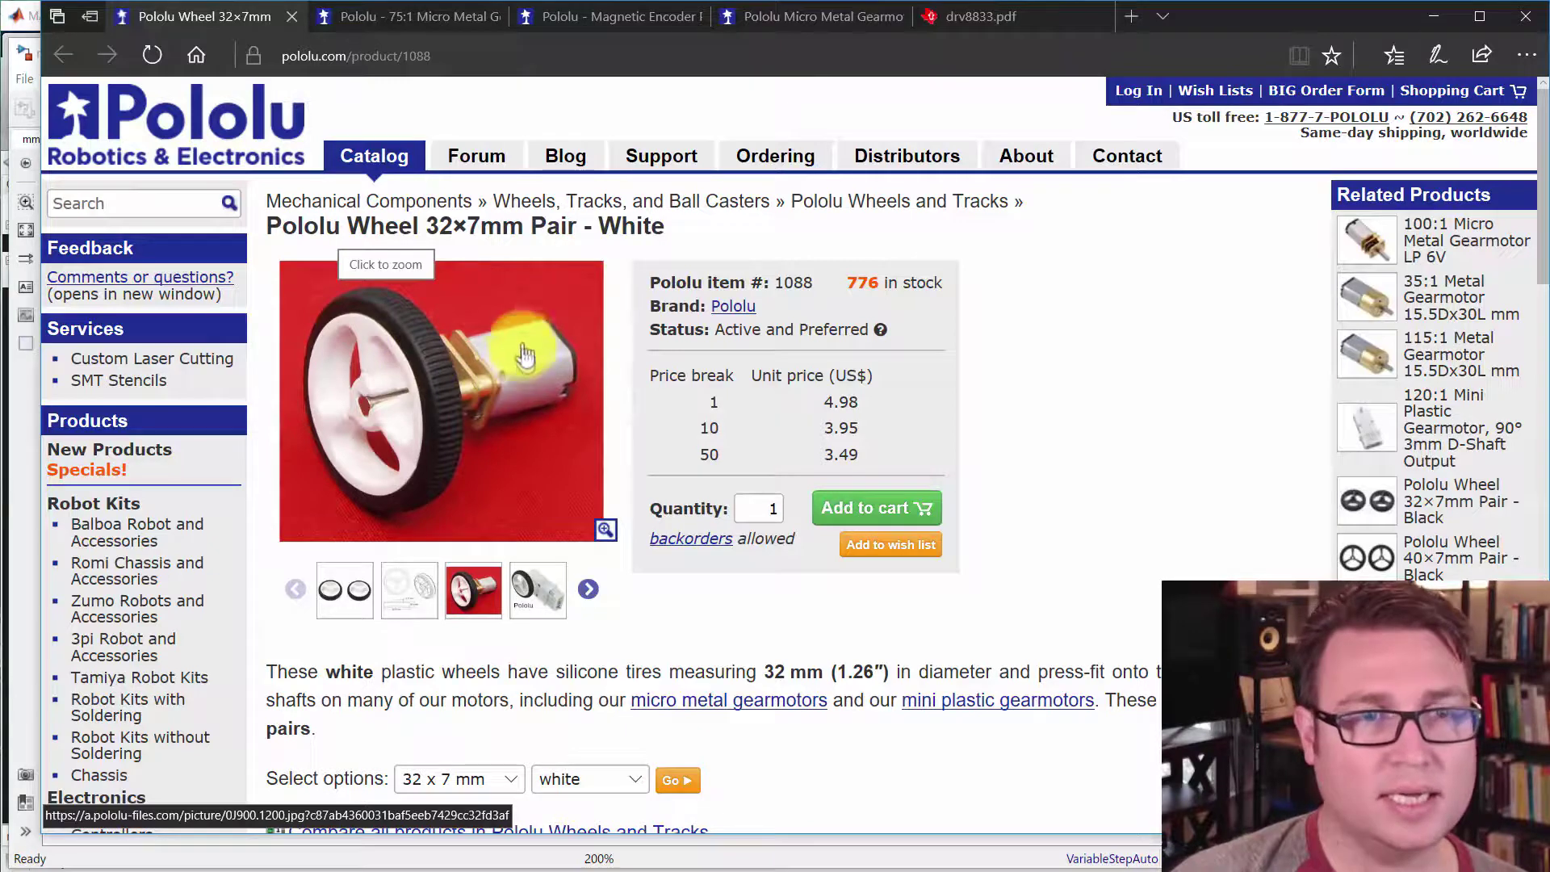
click(391, 21)
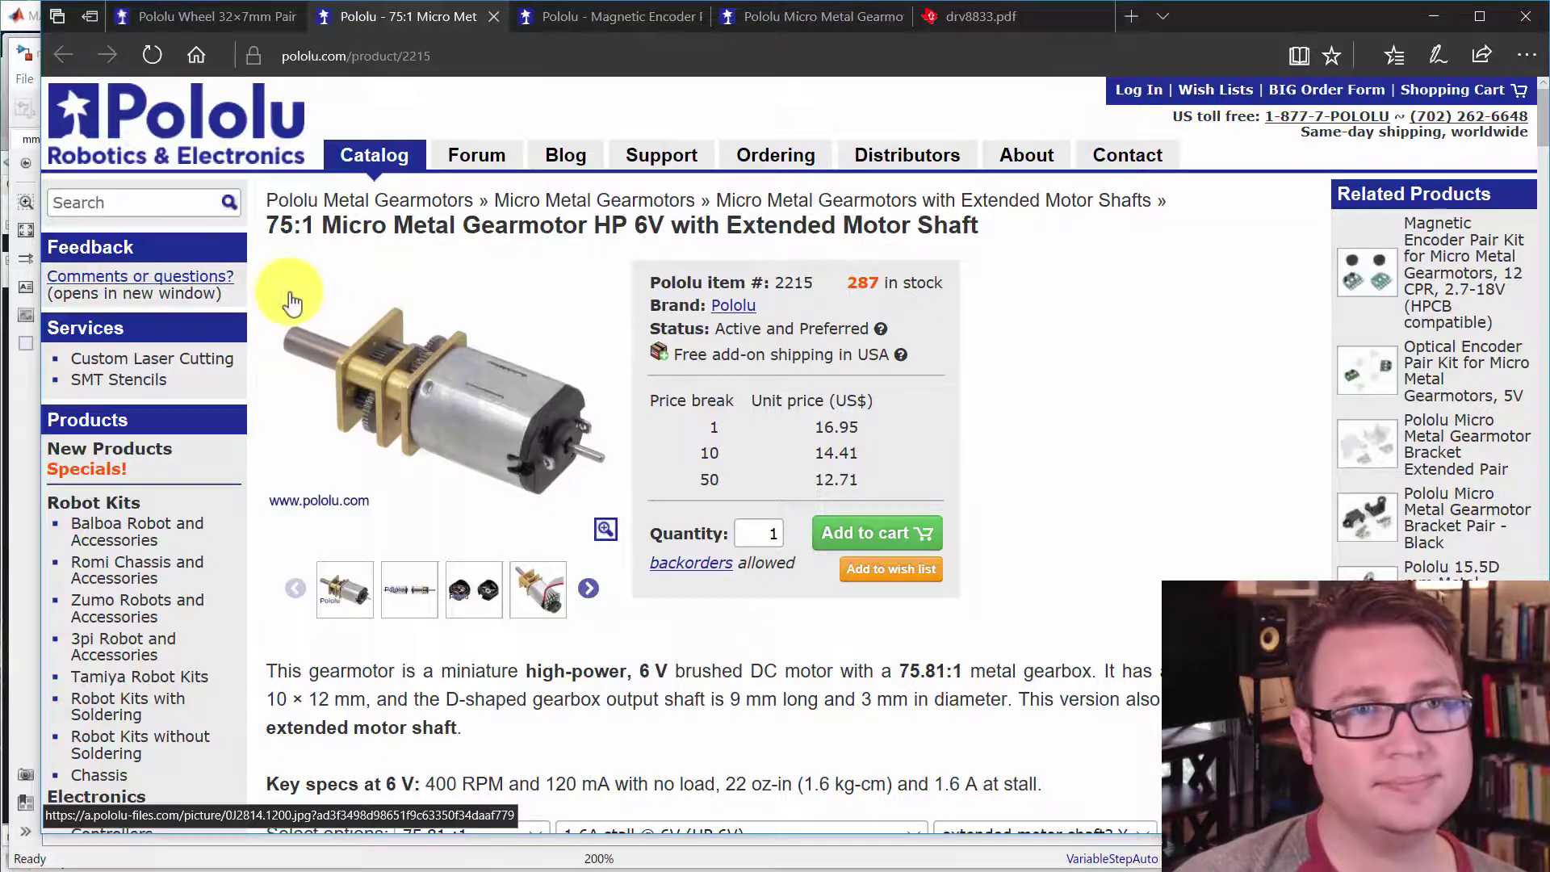
mouse_move(638, 18)
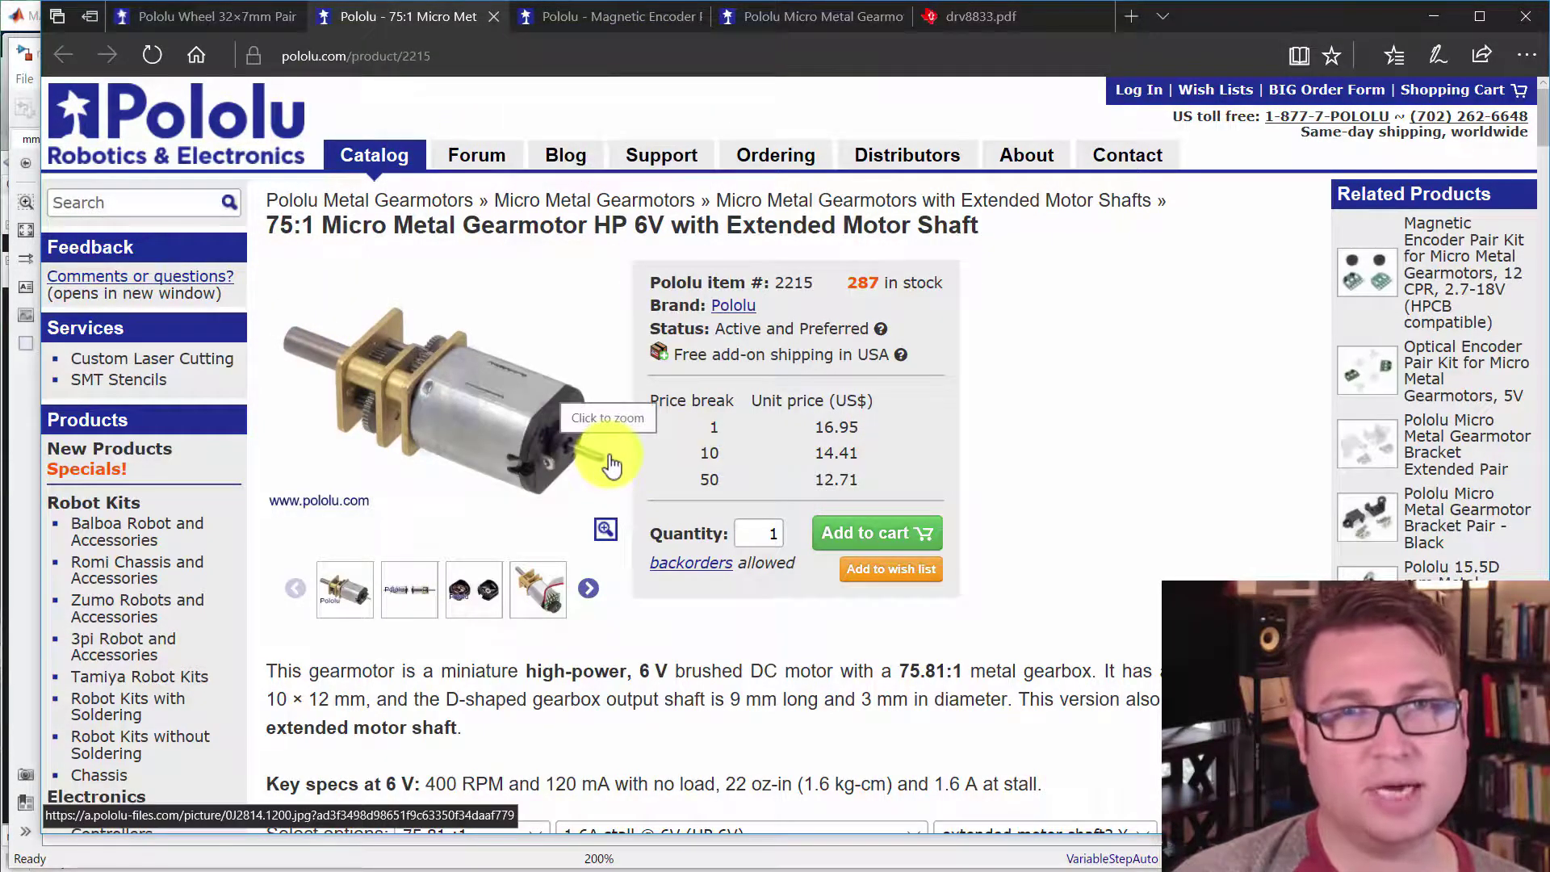
Browse the magnetic encoder kit photos, including the encoder fitted on the gearmotor, then open the bracket pair page
click(589, 19)
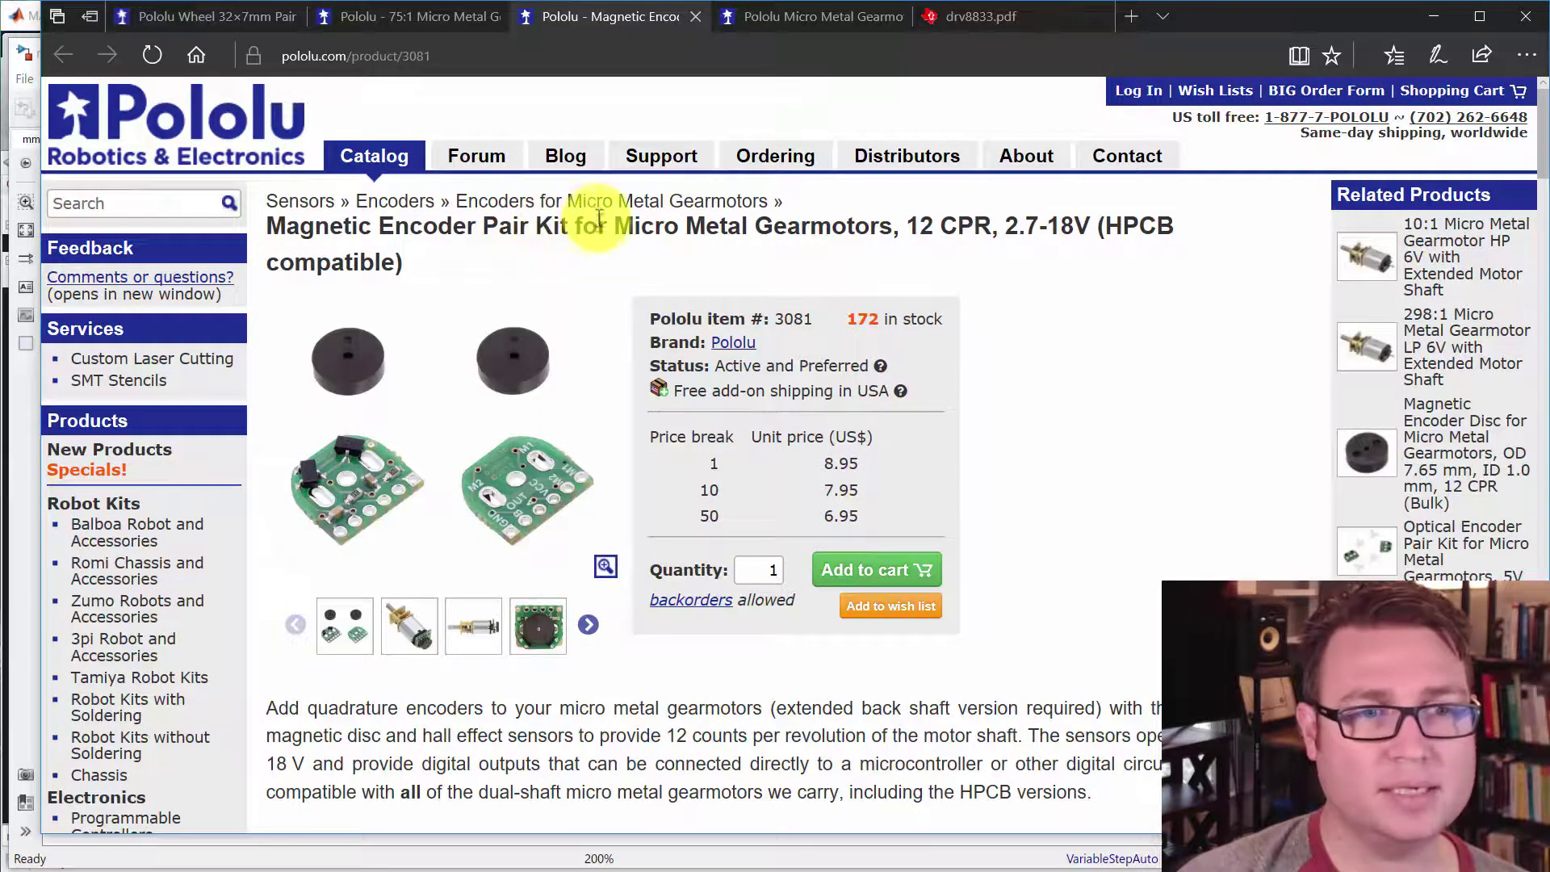
click(546, 637)
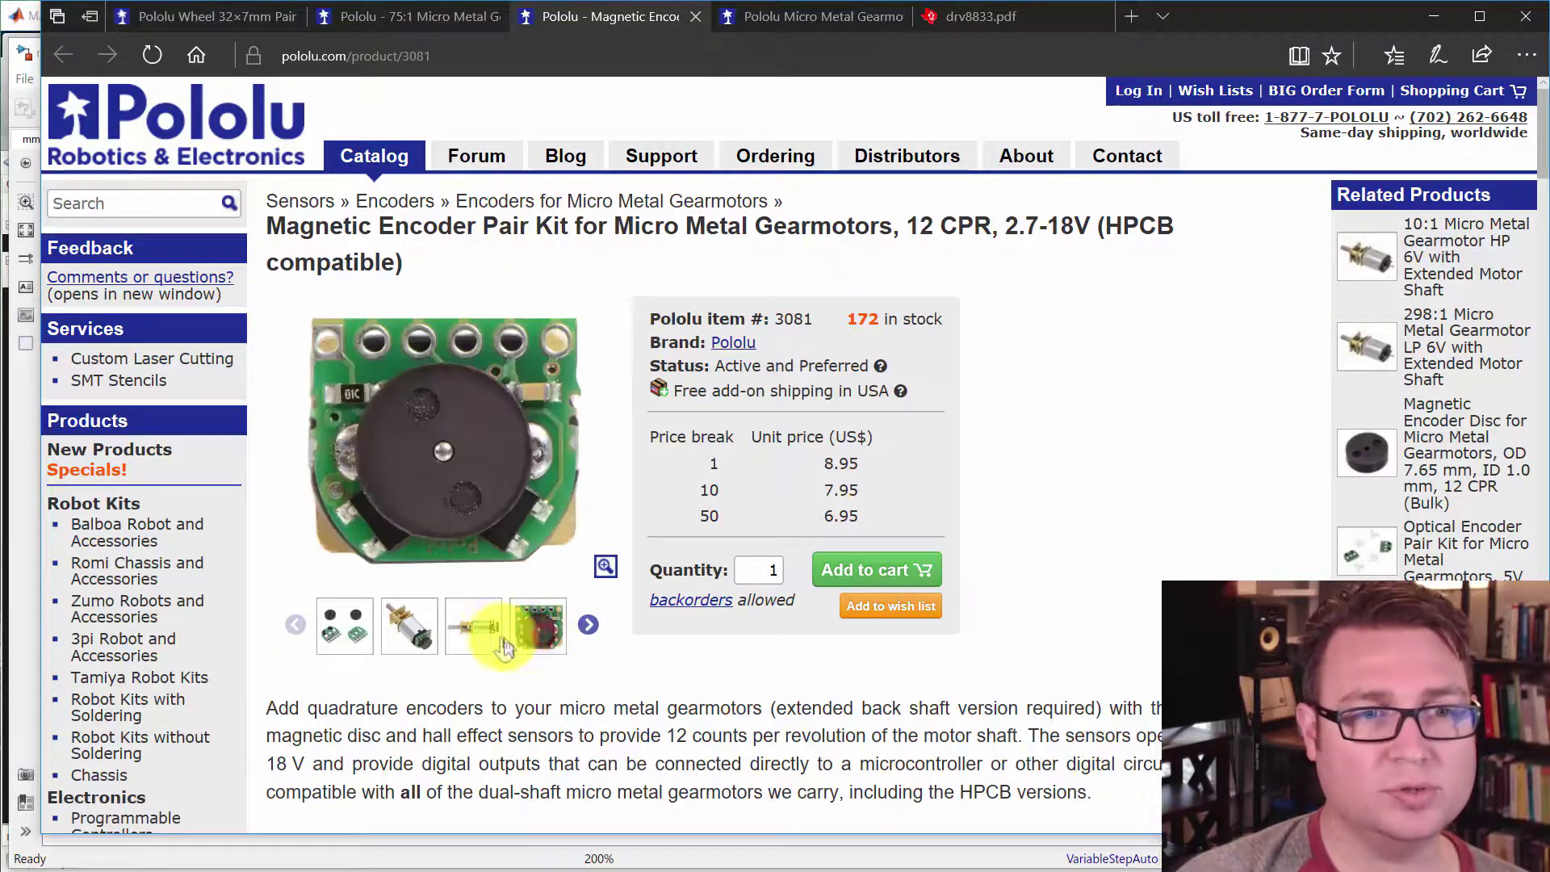
click(484, 638)
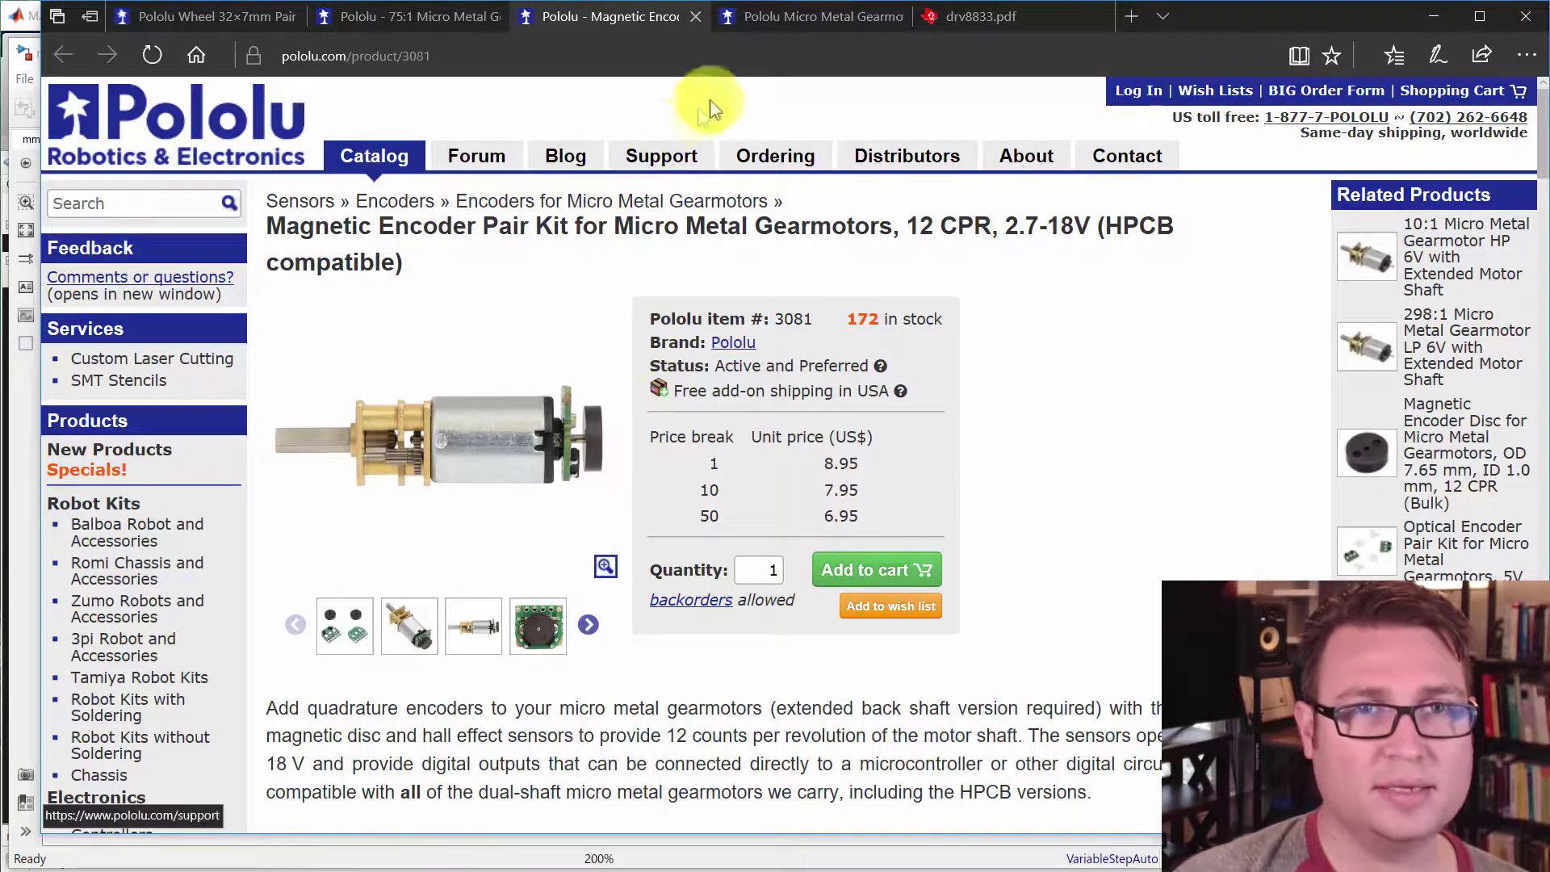
click(791, 23)
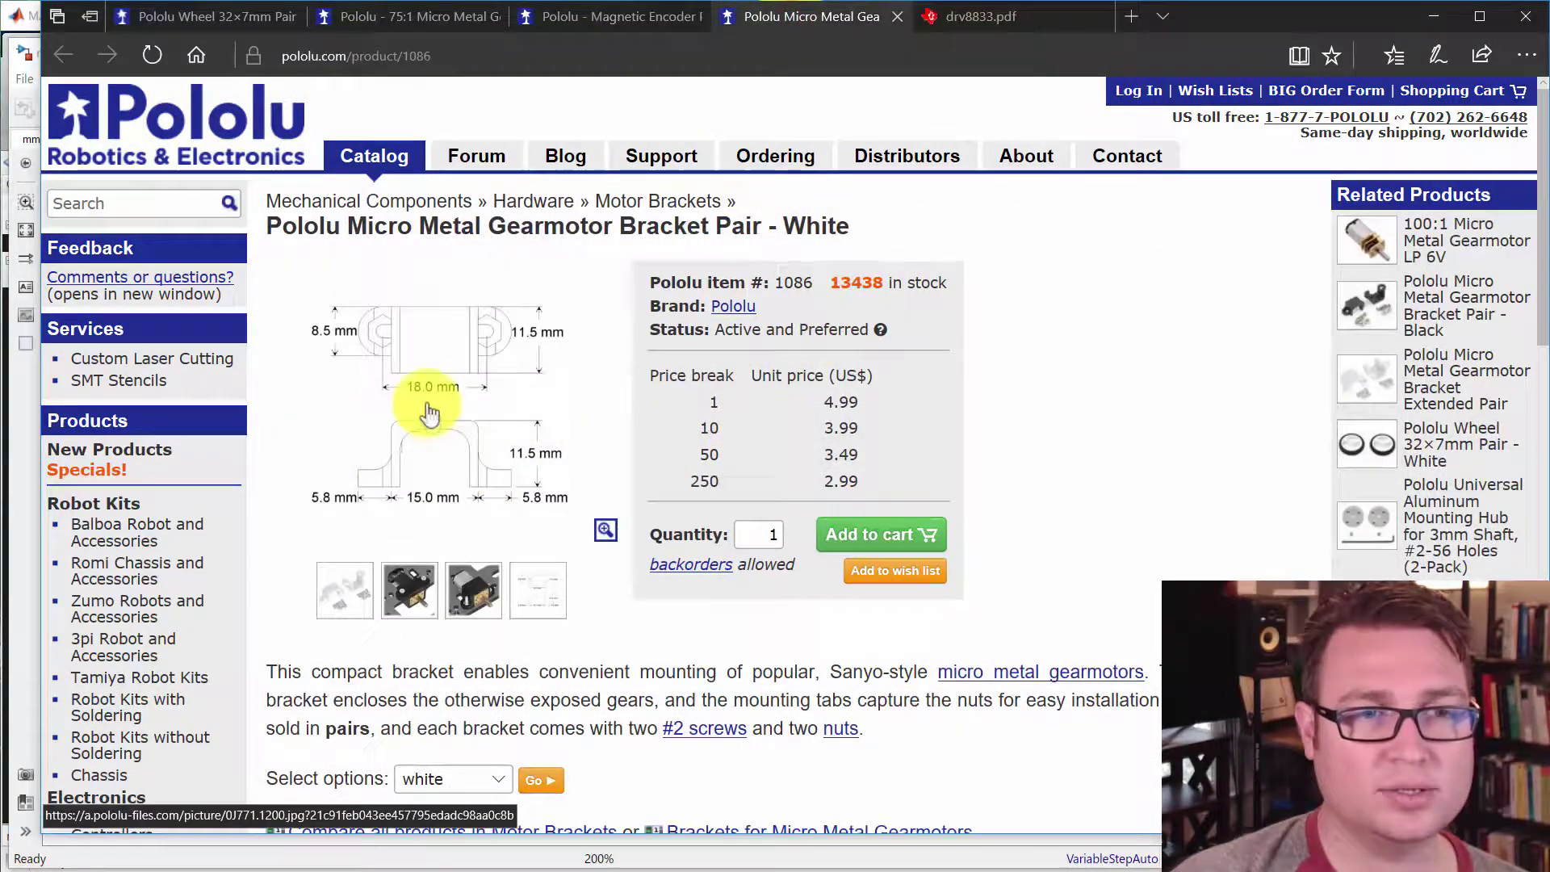
View the bracket's mounted, top-view and dimension photos, then show page 1 of the DRV8833 datasheet
click(481, 601)
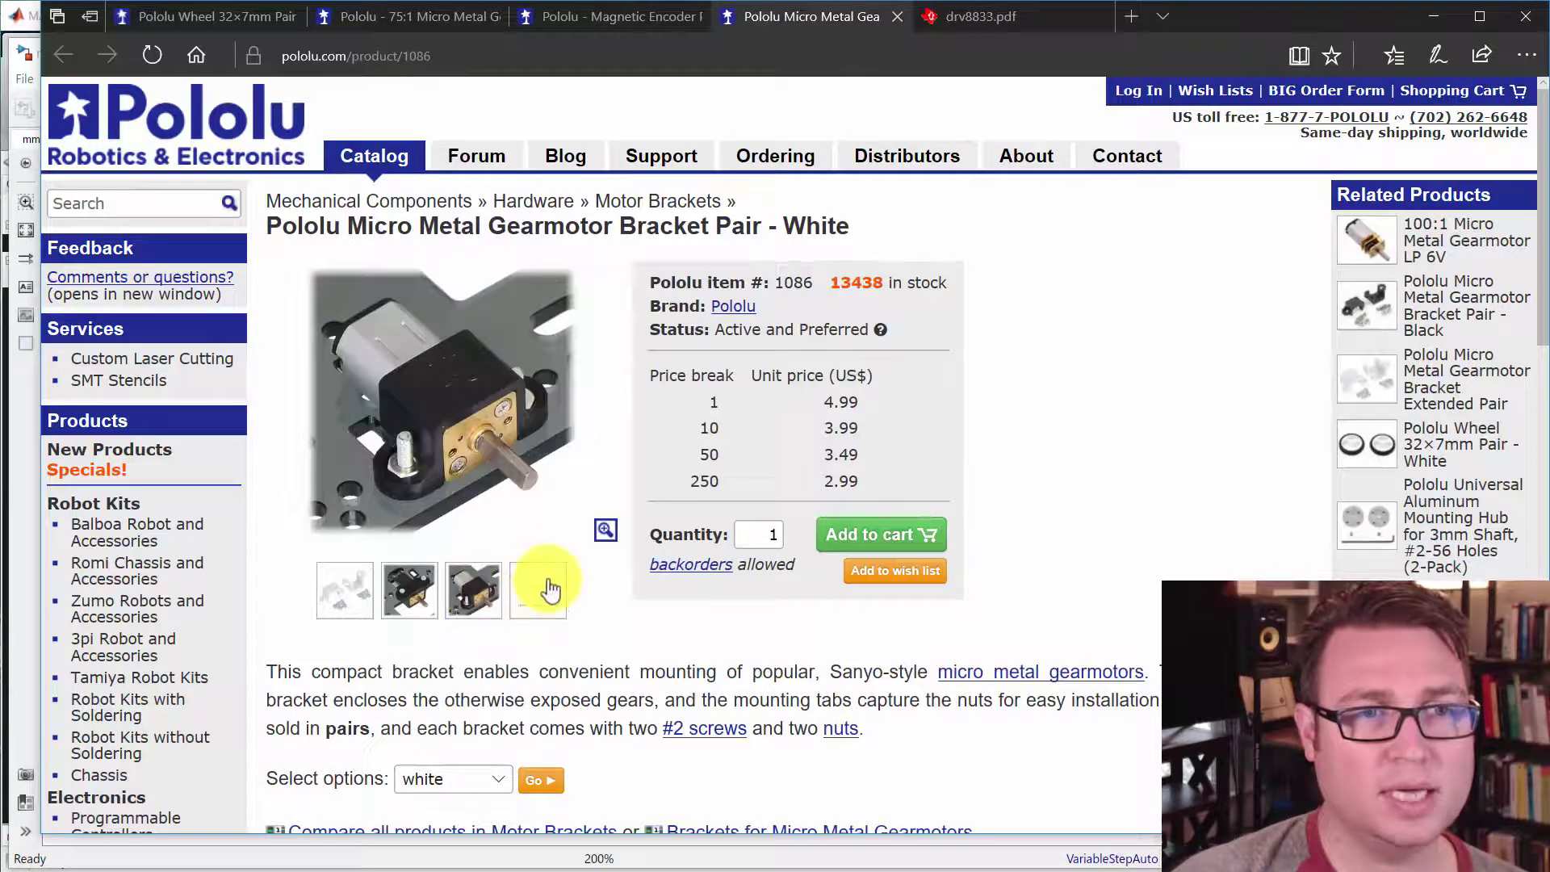
click(416, 601)
click(525, 607)
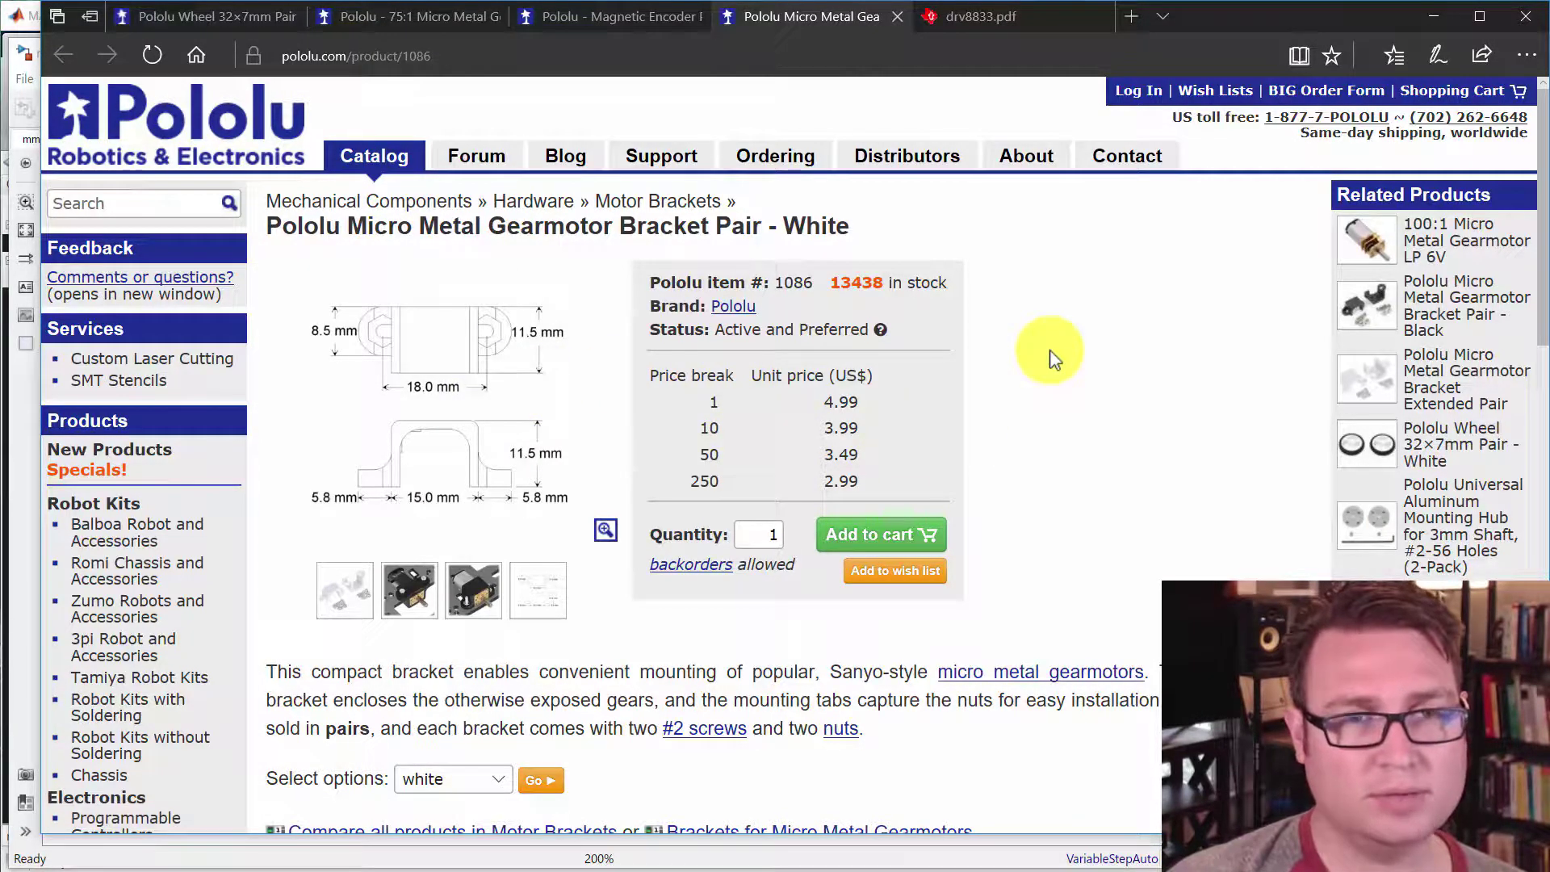
click(994, 11)
key(Home)
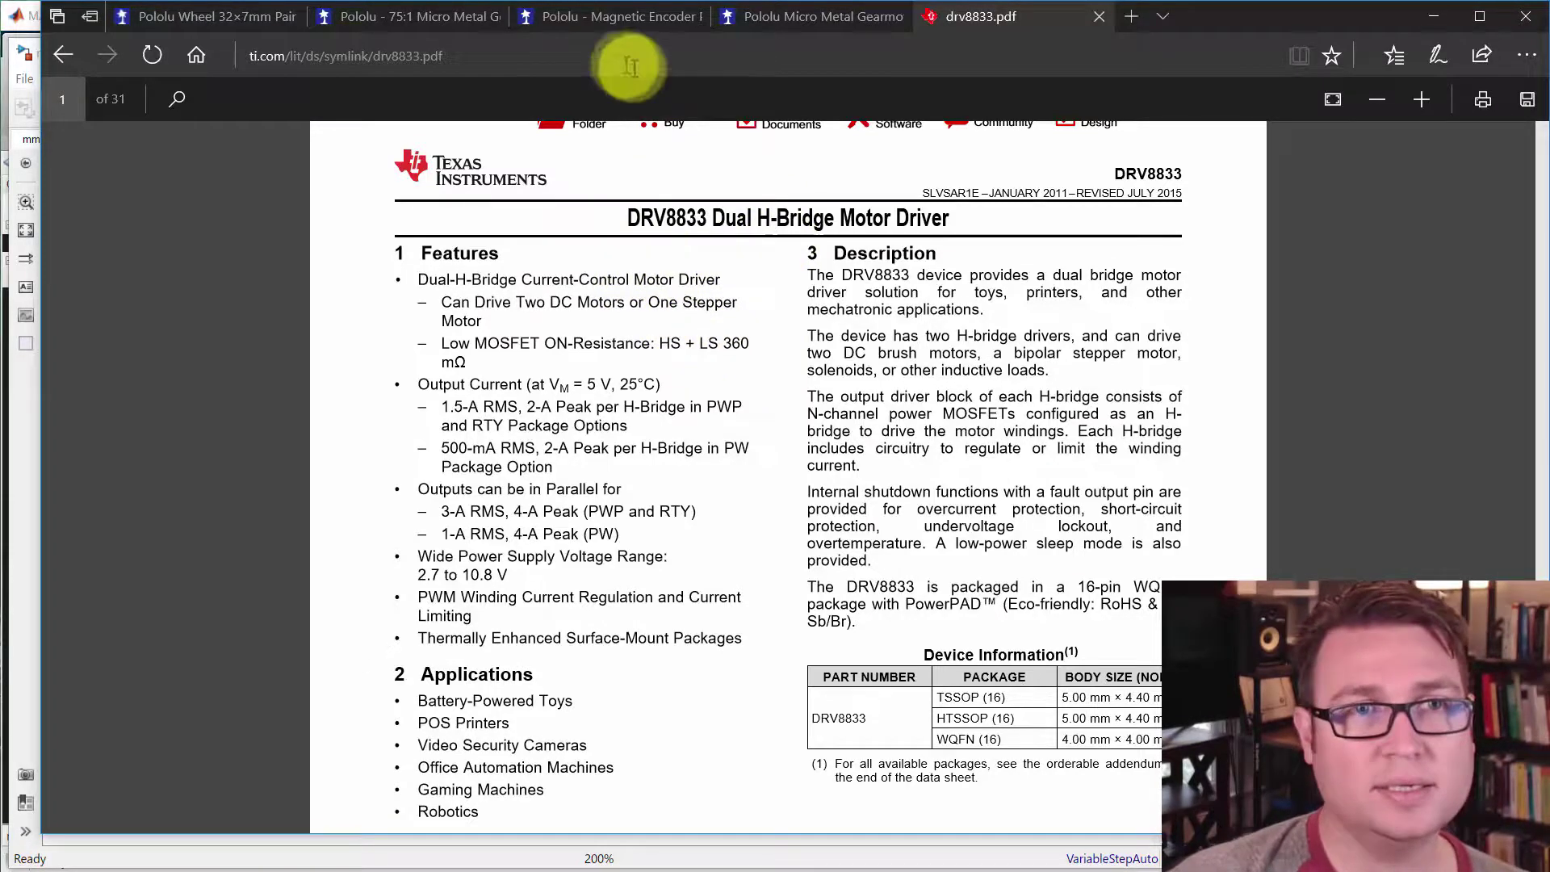
Revisit the Pololu magnetic encoder kit page, then bring the Simulink mmV1demo2 model forward
click(576, 19)
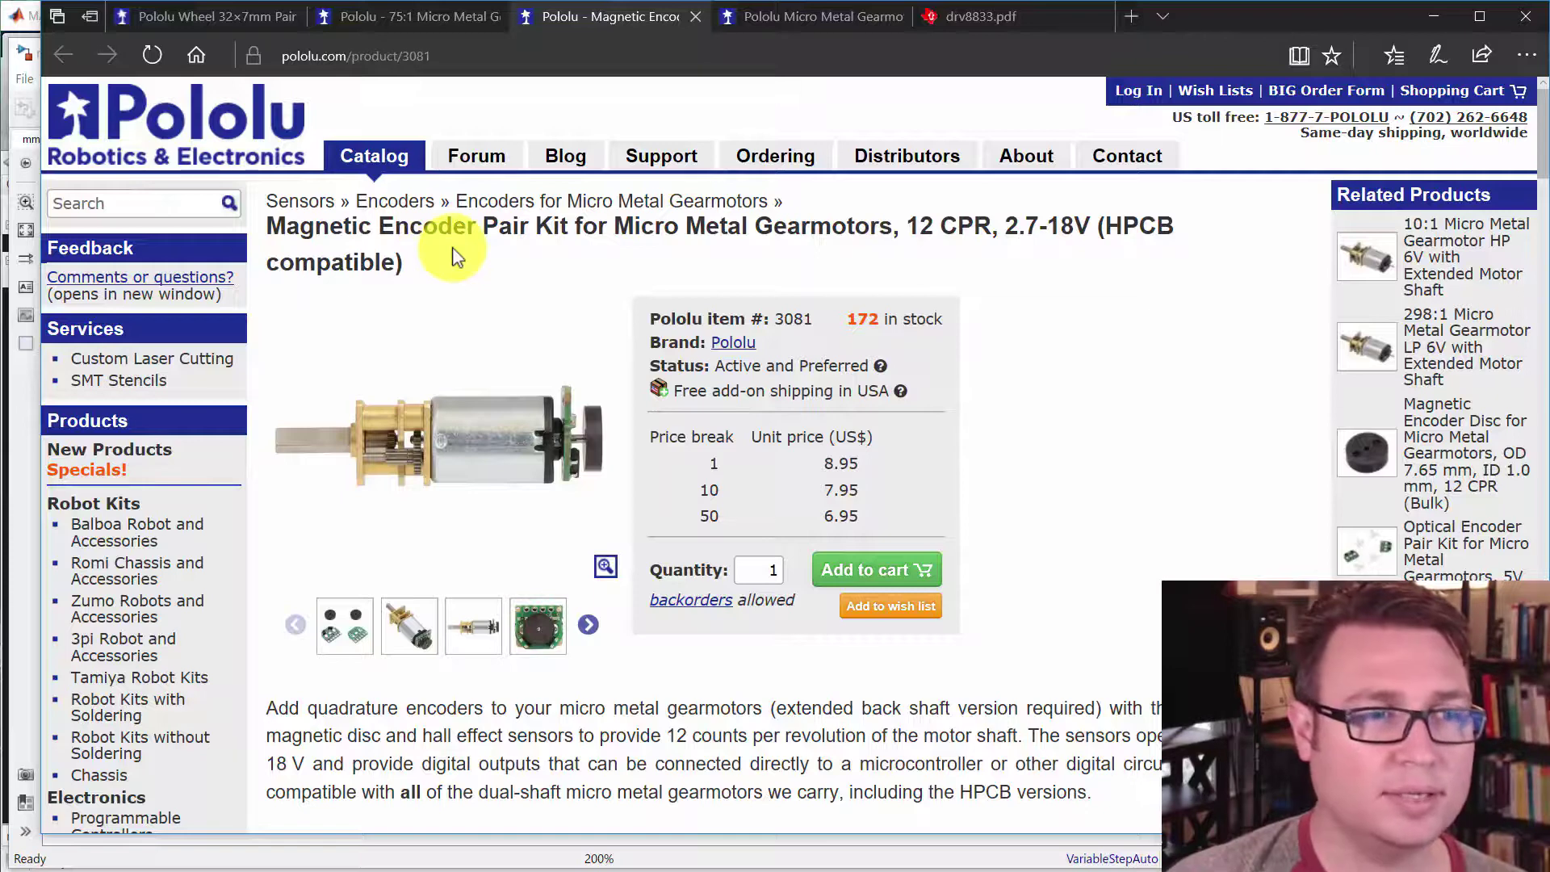
click(24, 458)
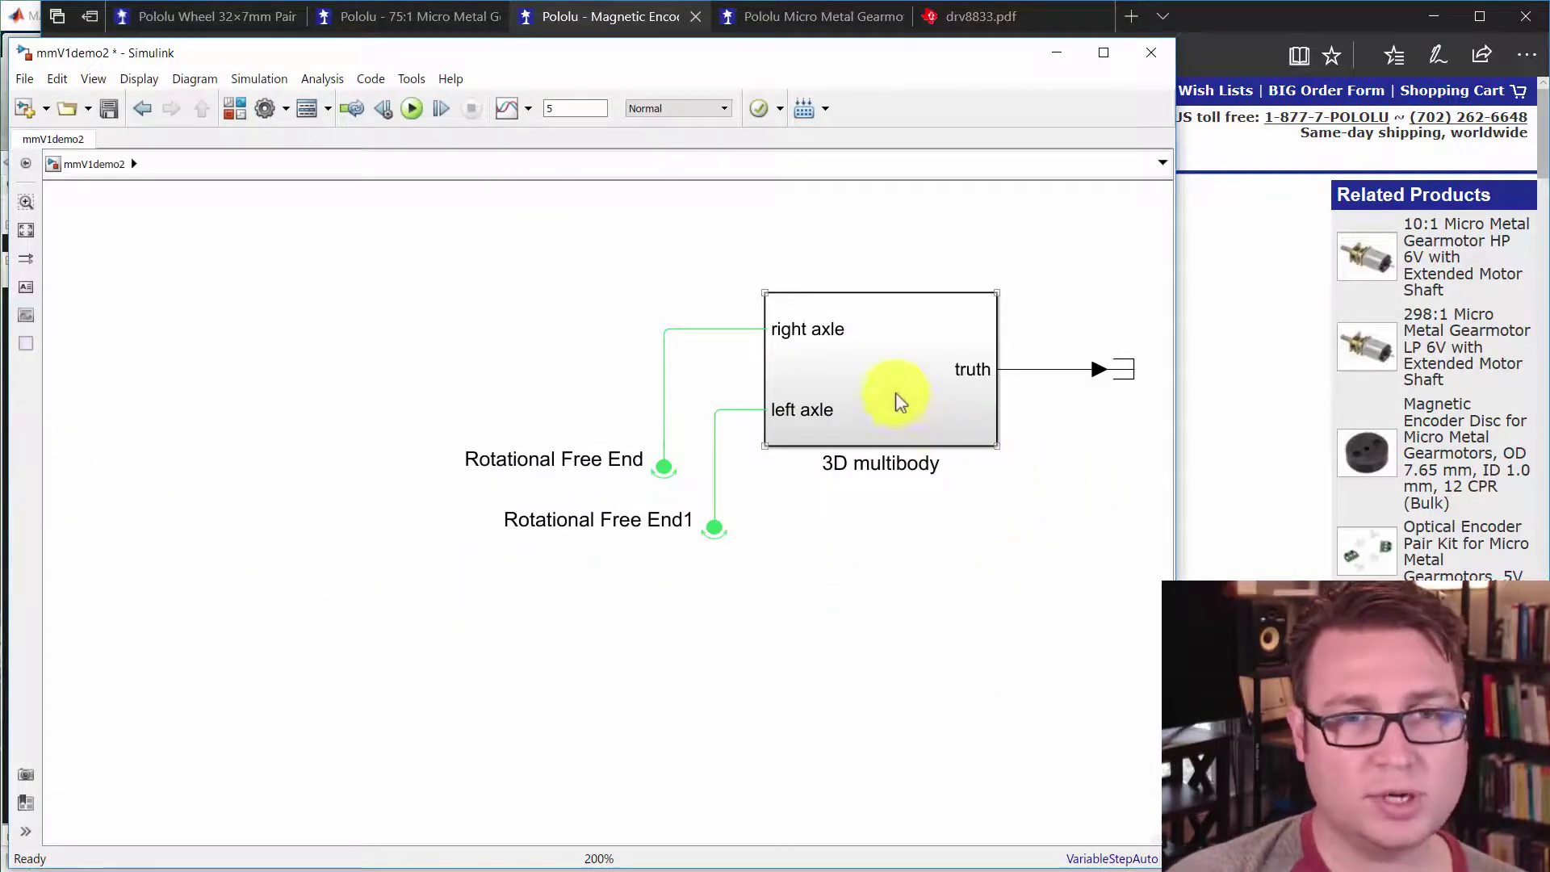
Insert a Subsystem block on the left, level with the right axle input
scroll(811, 519, left, 1)
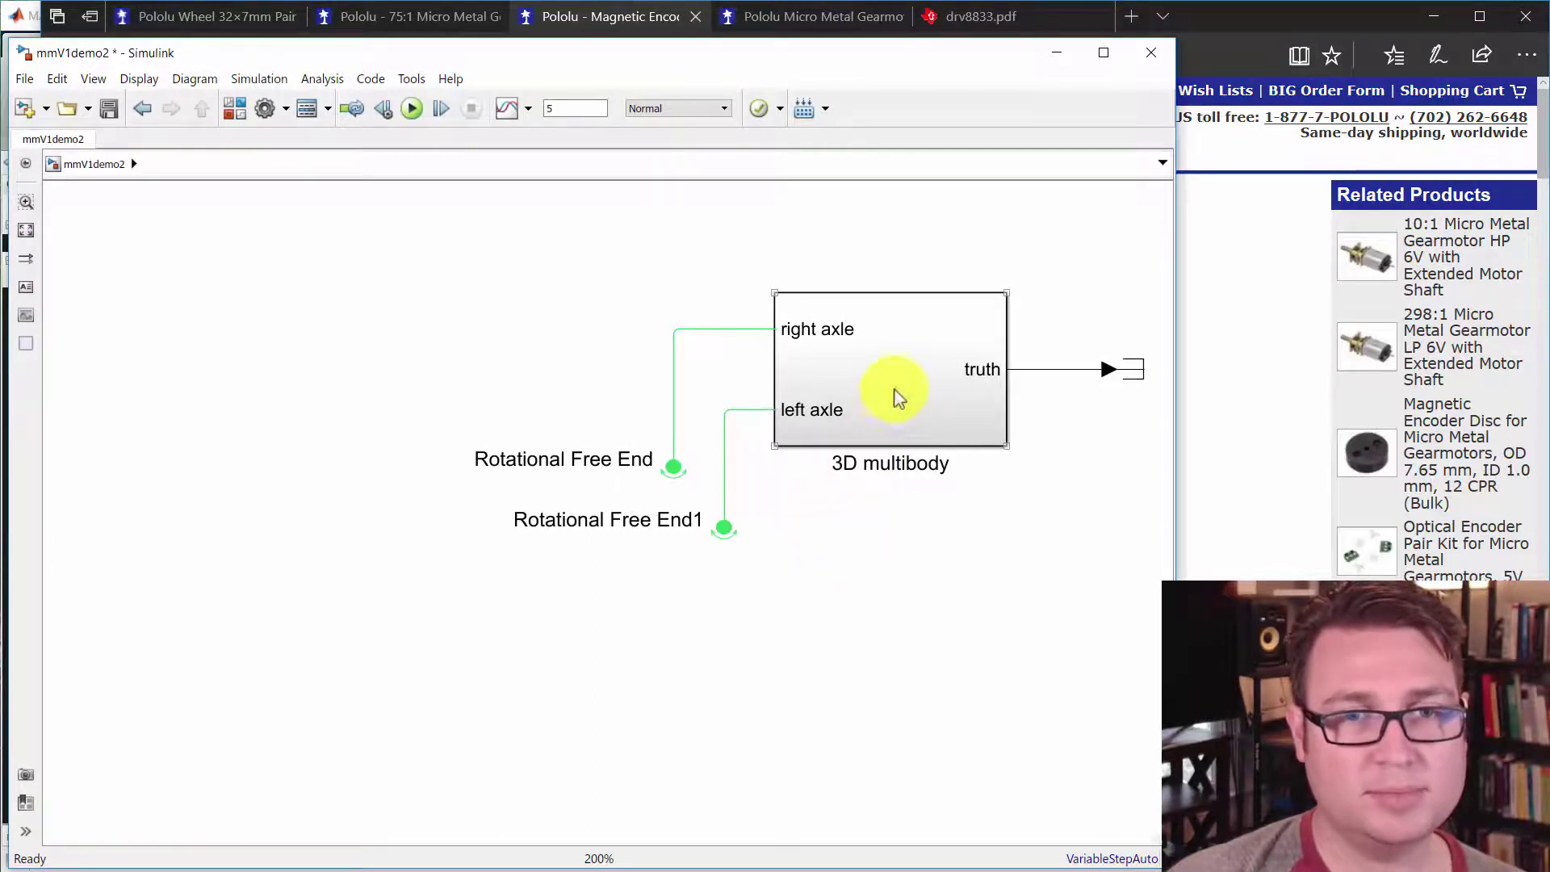
click(905, 494)
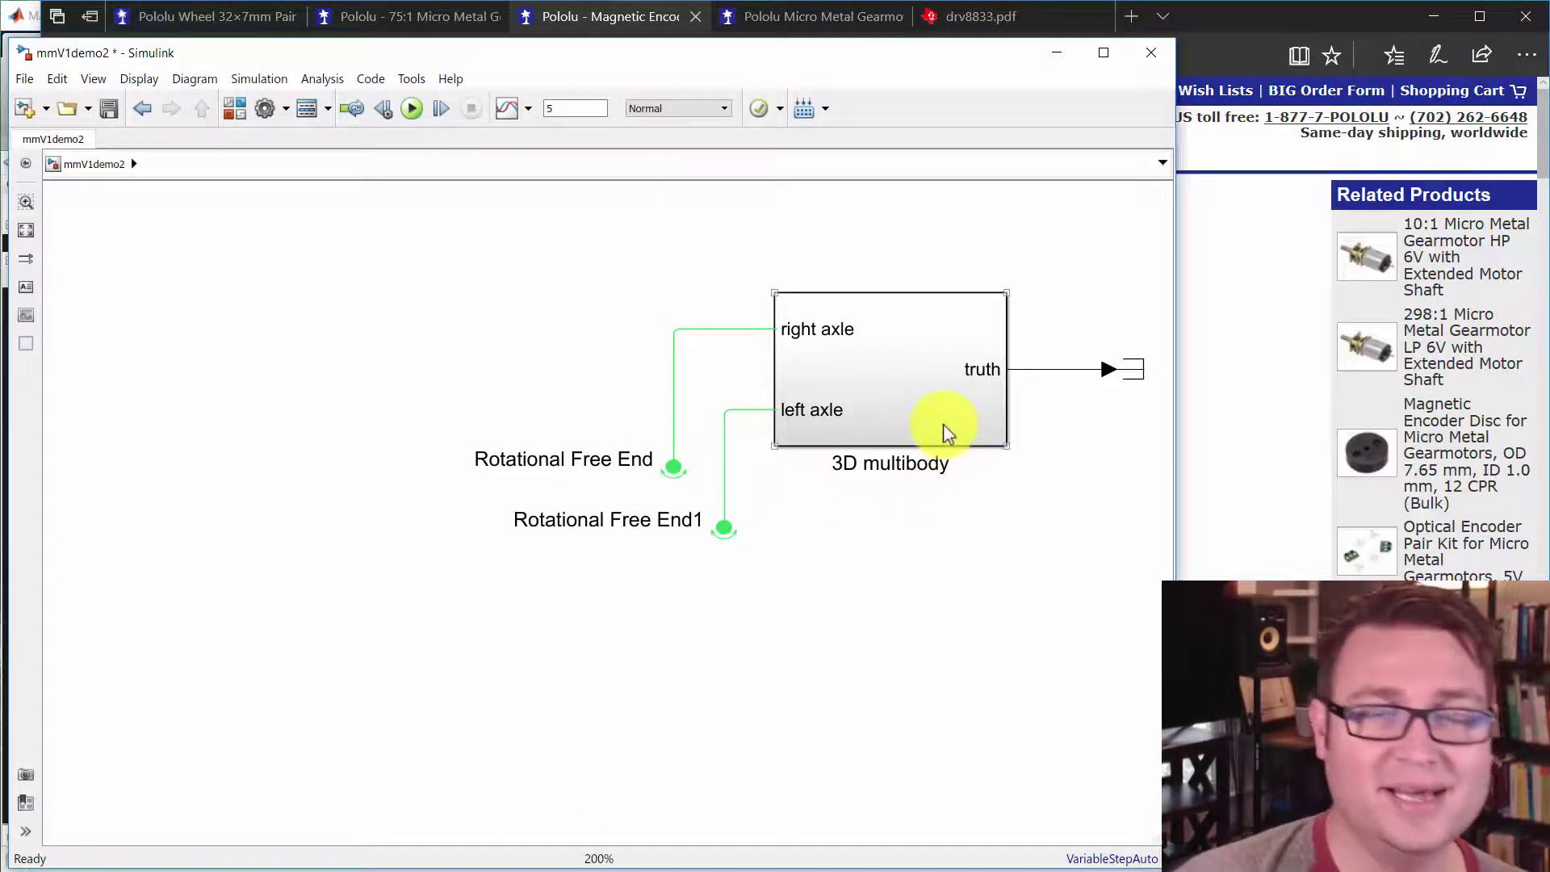
click(924, 605)
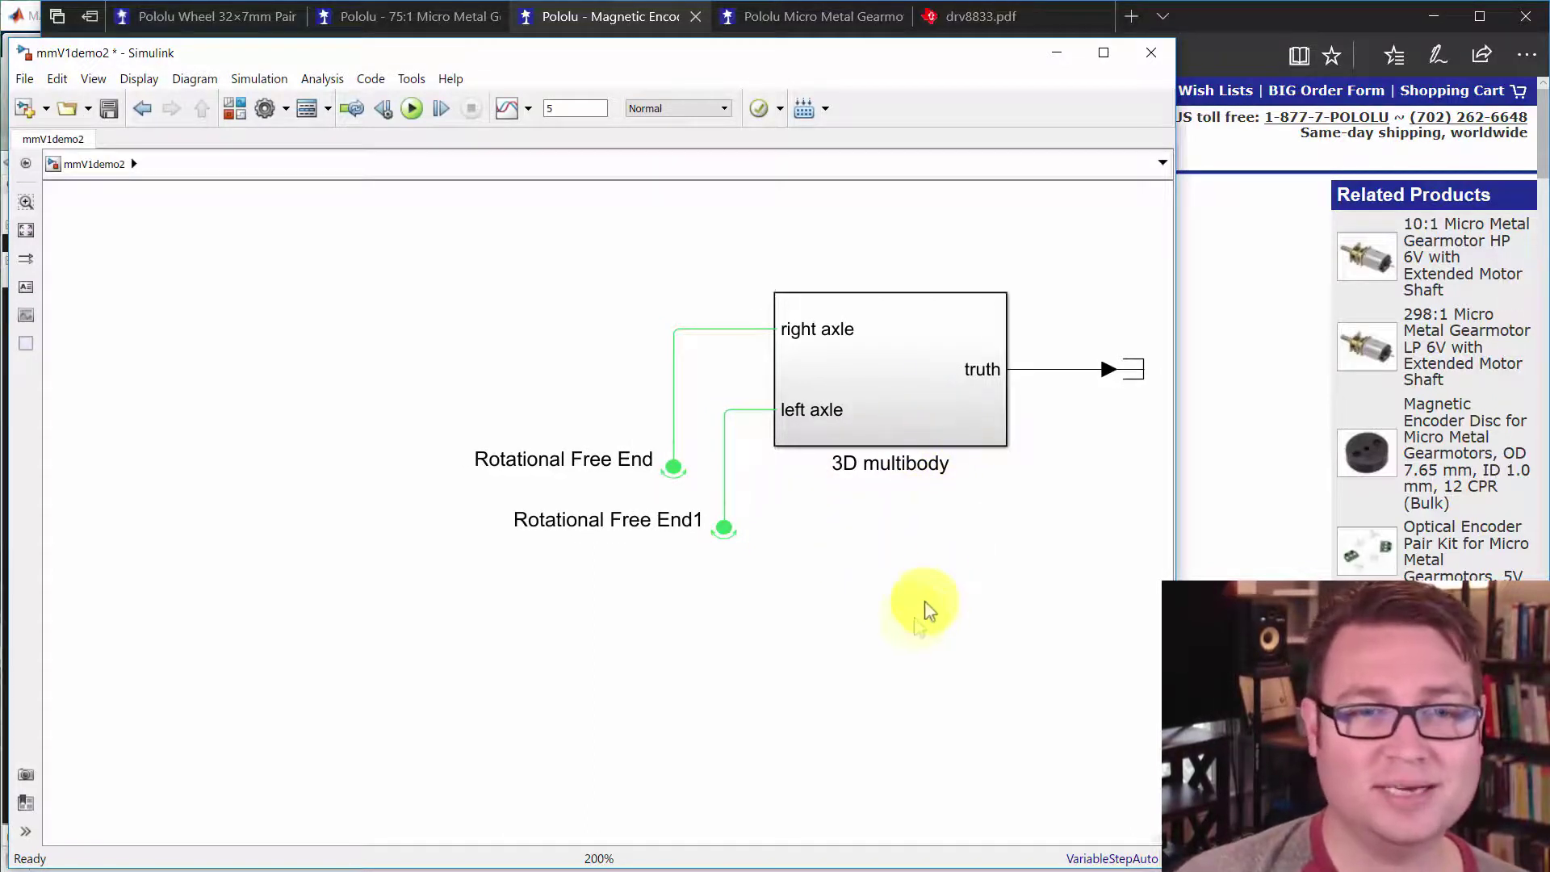
click(200, 384)
text(su)
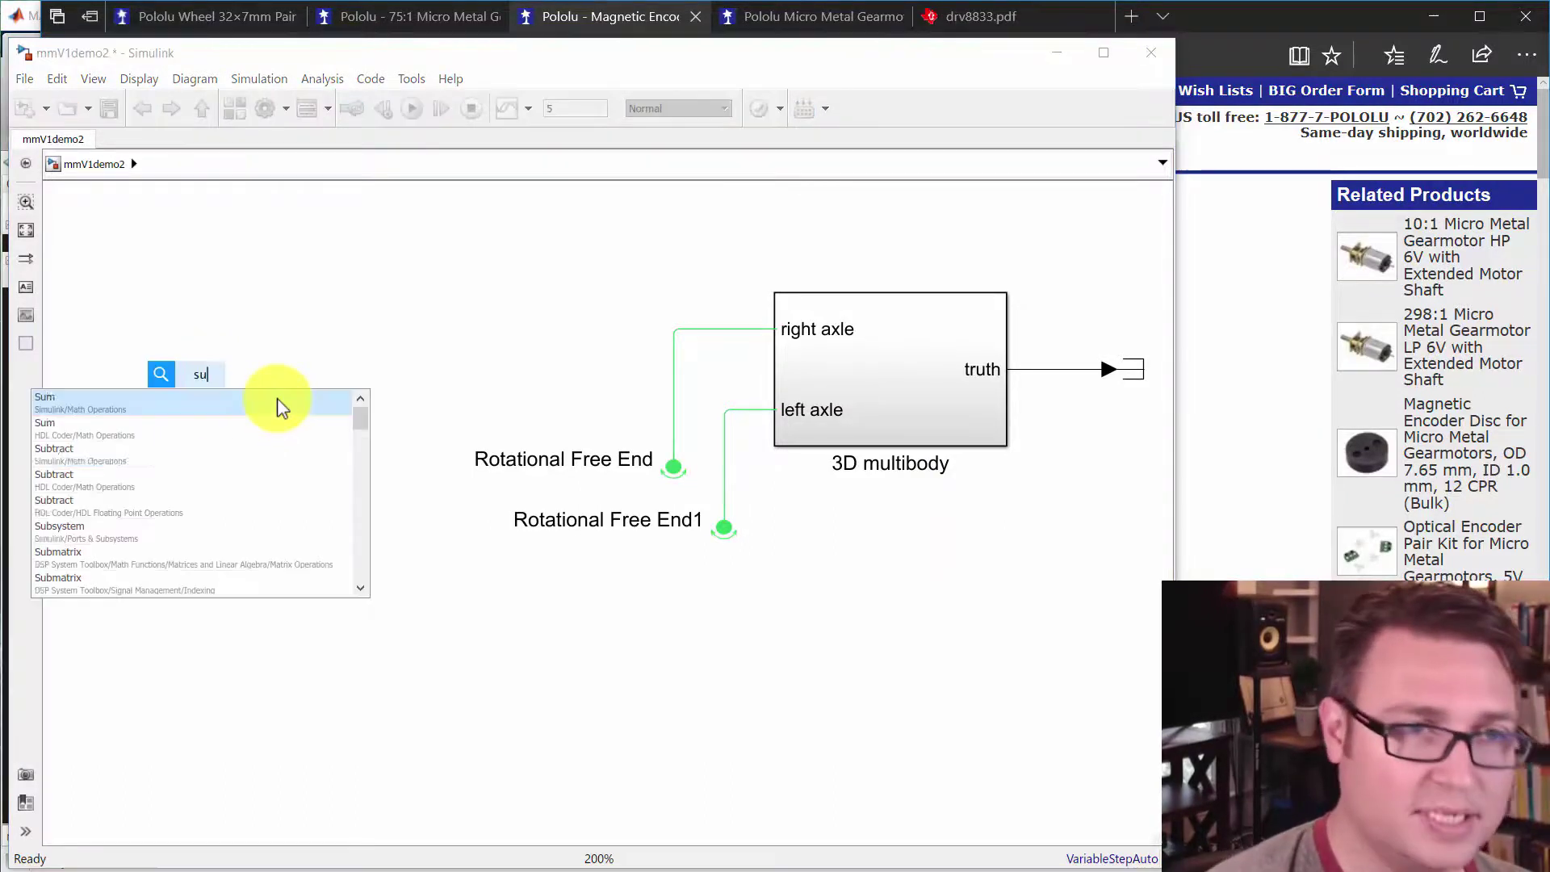
text(bsy)
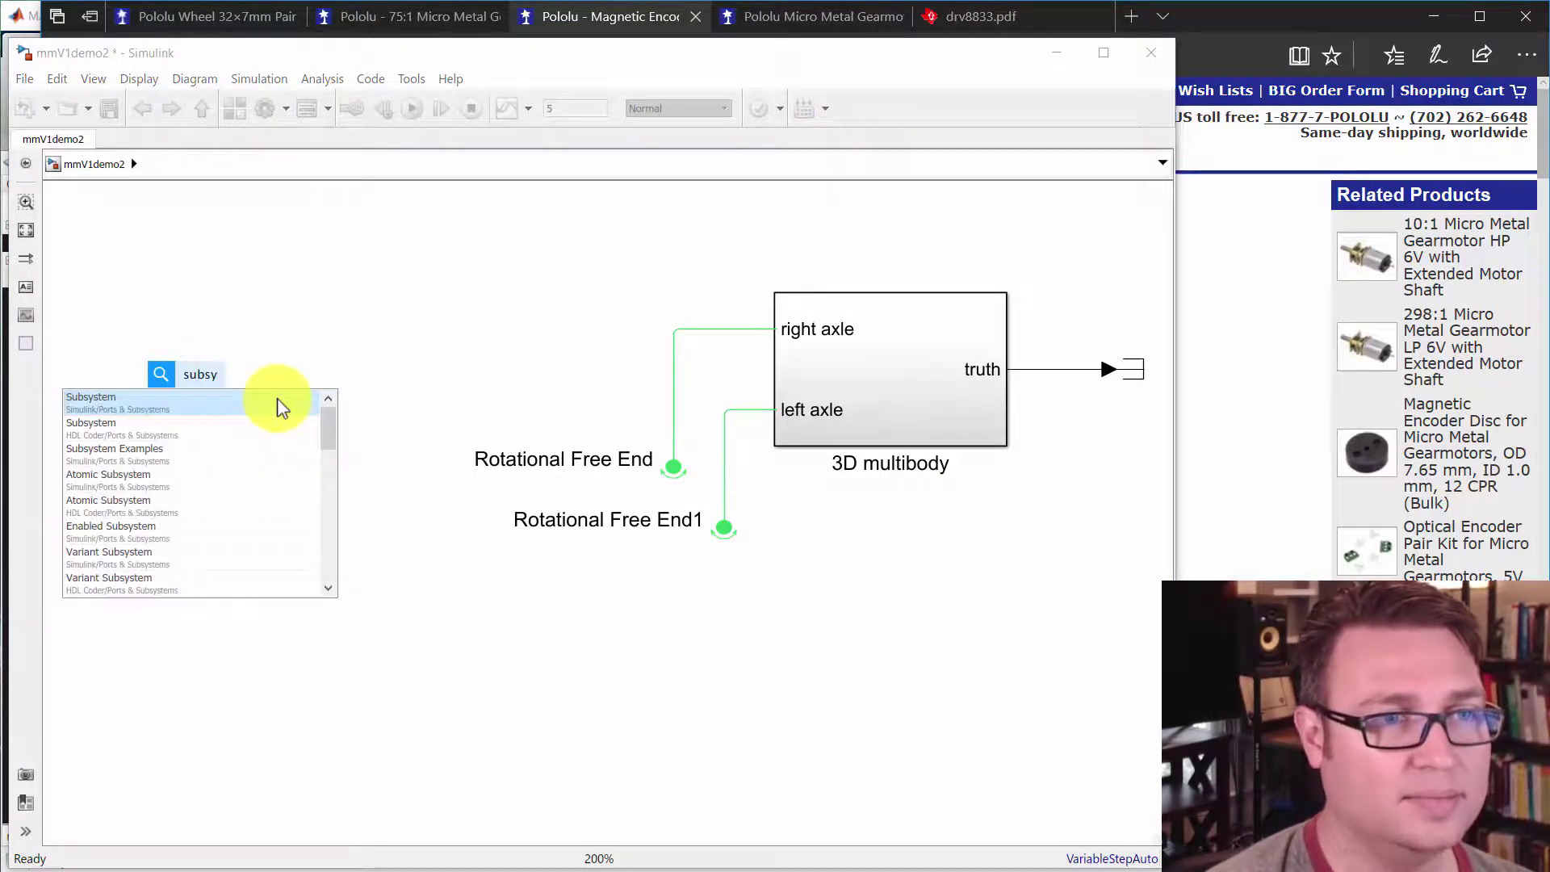
key(Return)
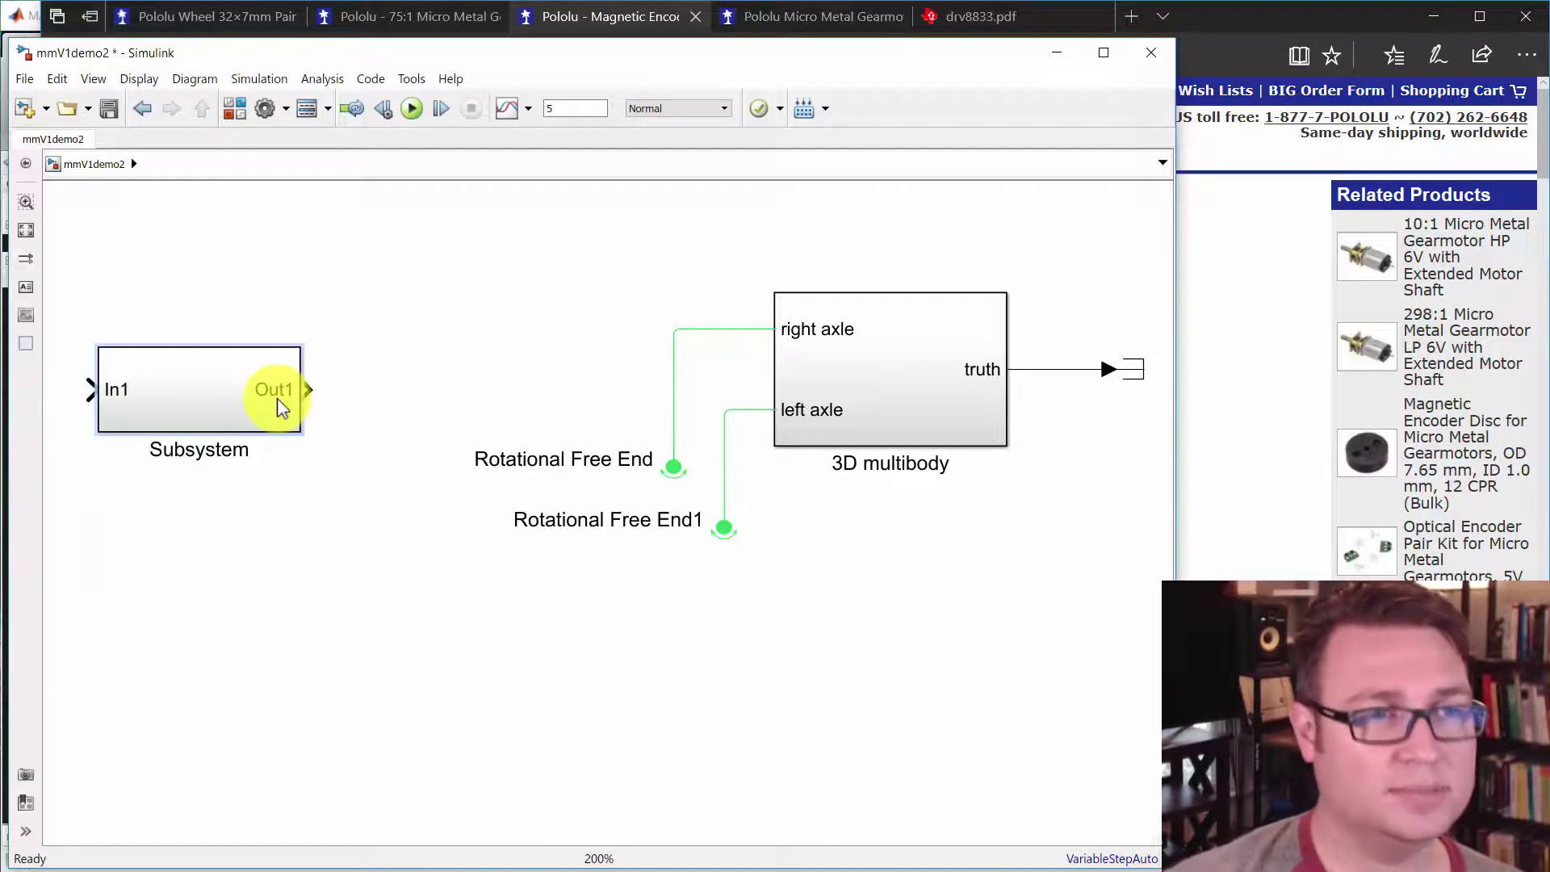
drag(257, 391, 329, 326)
click(312, 438)
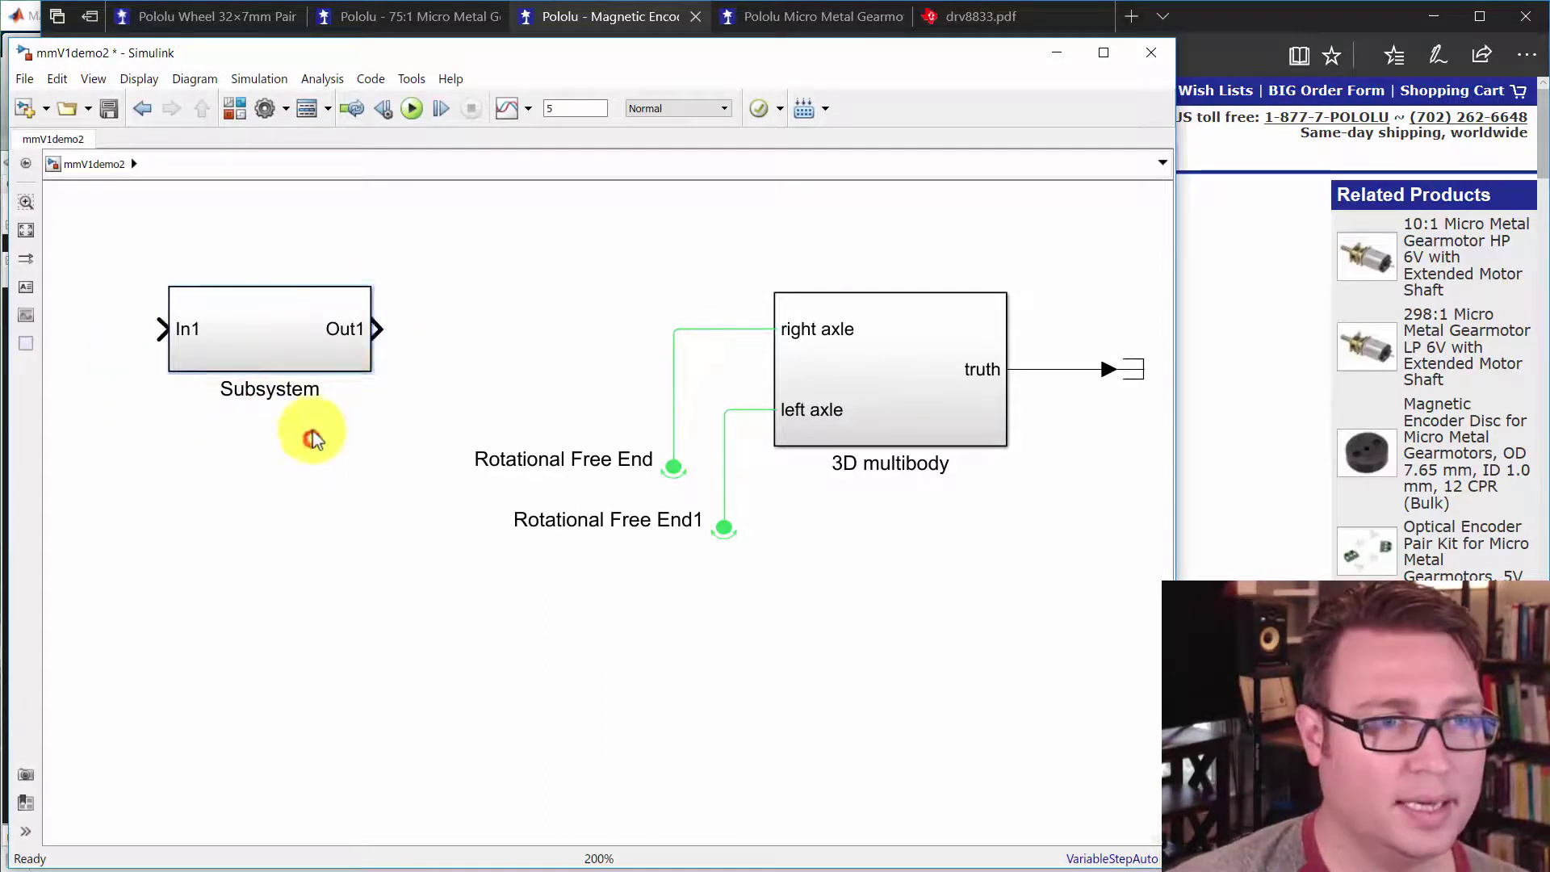
Rename the Subsystem to 'motor driver sub' and open it
click(969, 355)
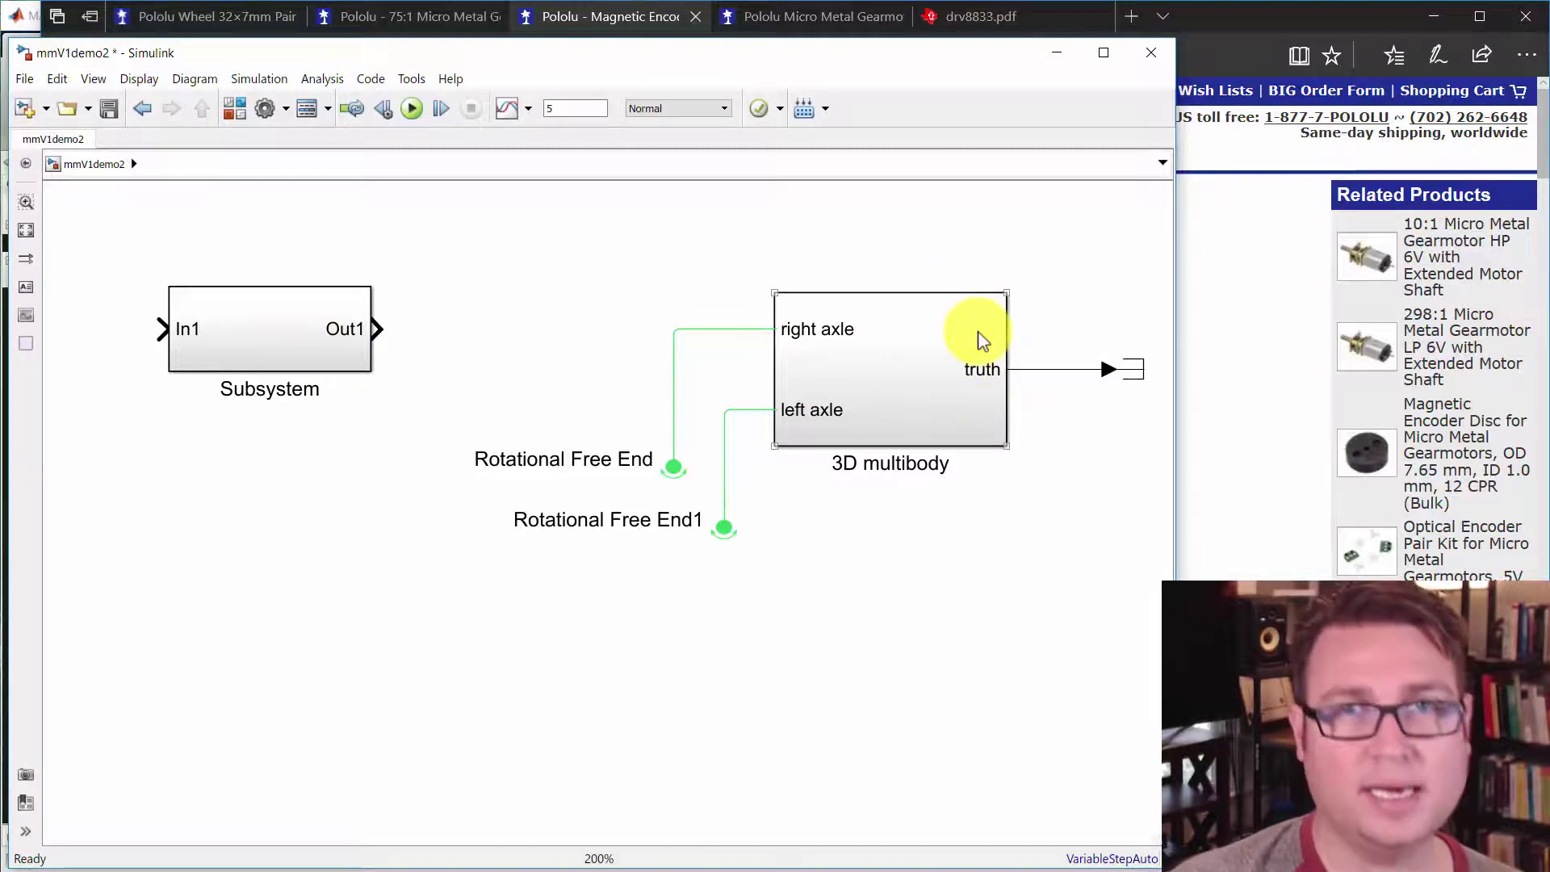
click(998, 284)
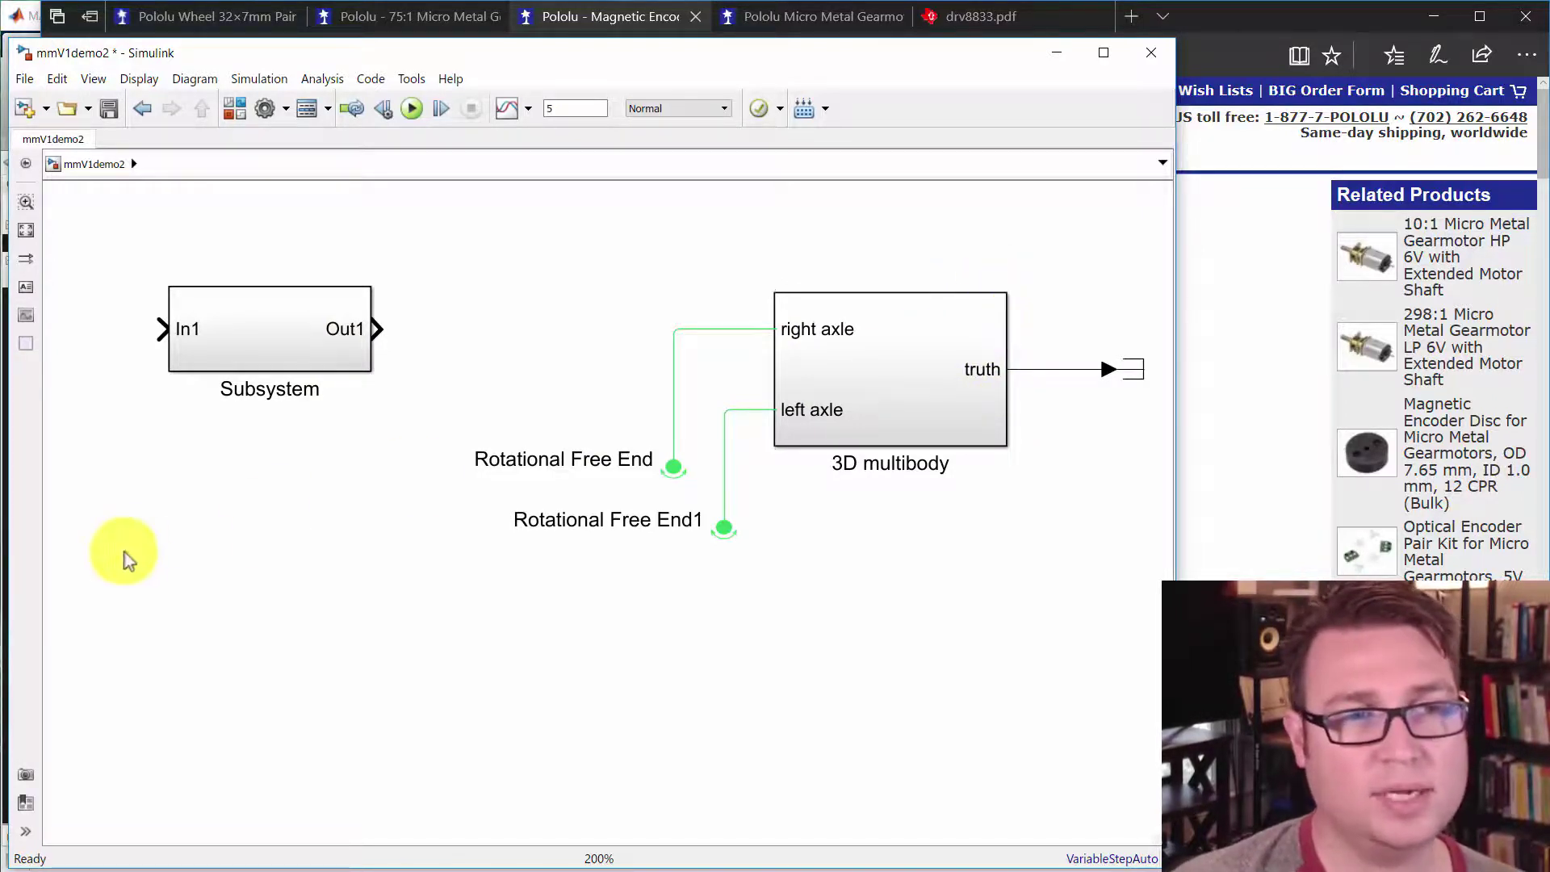
click(278, 364)
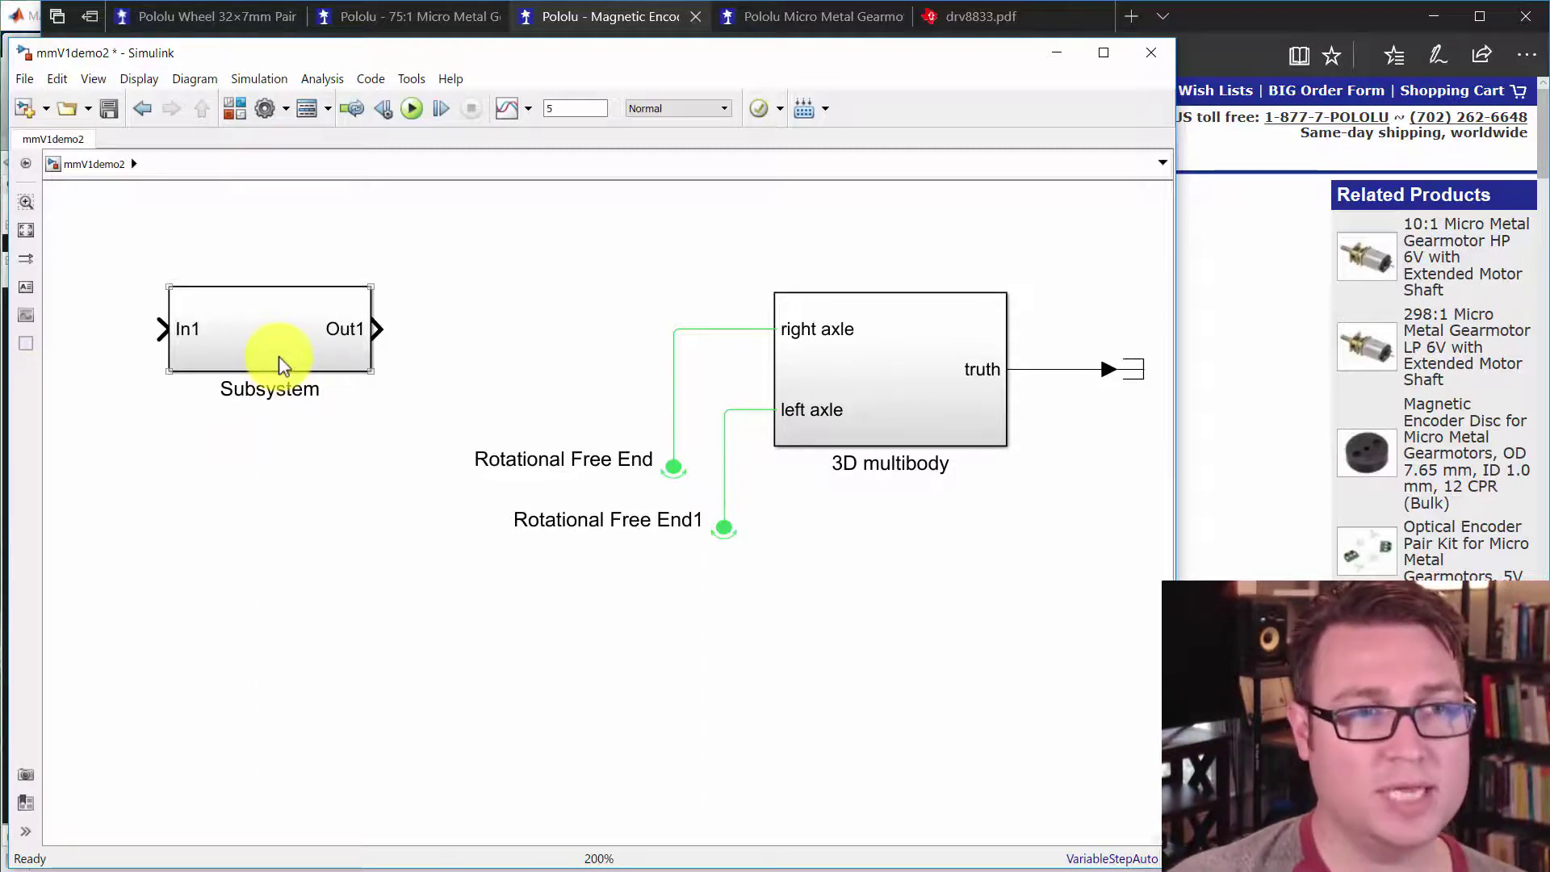
double_click(274, 390)
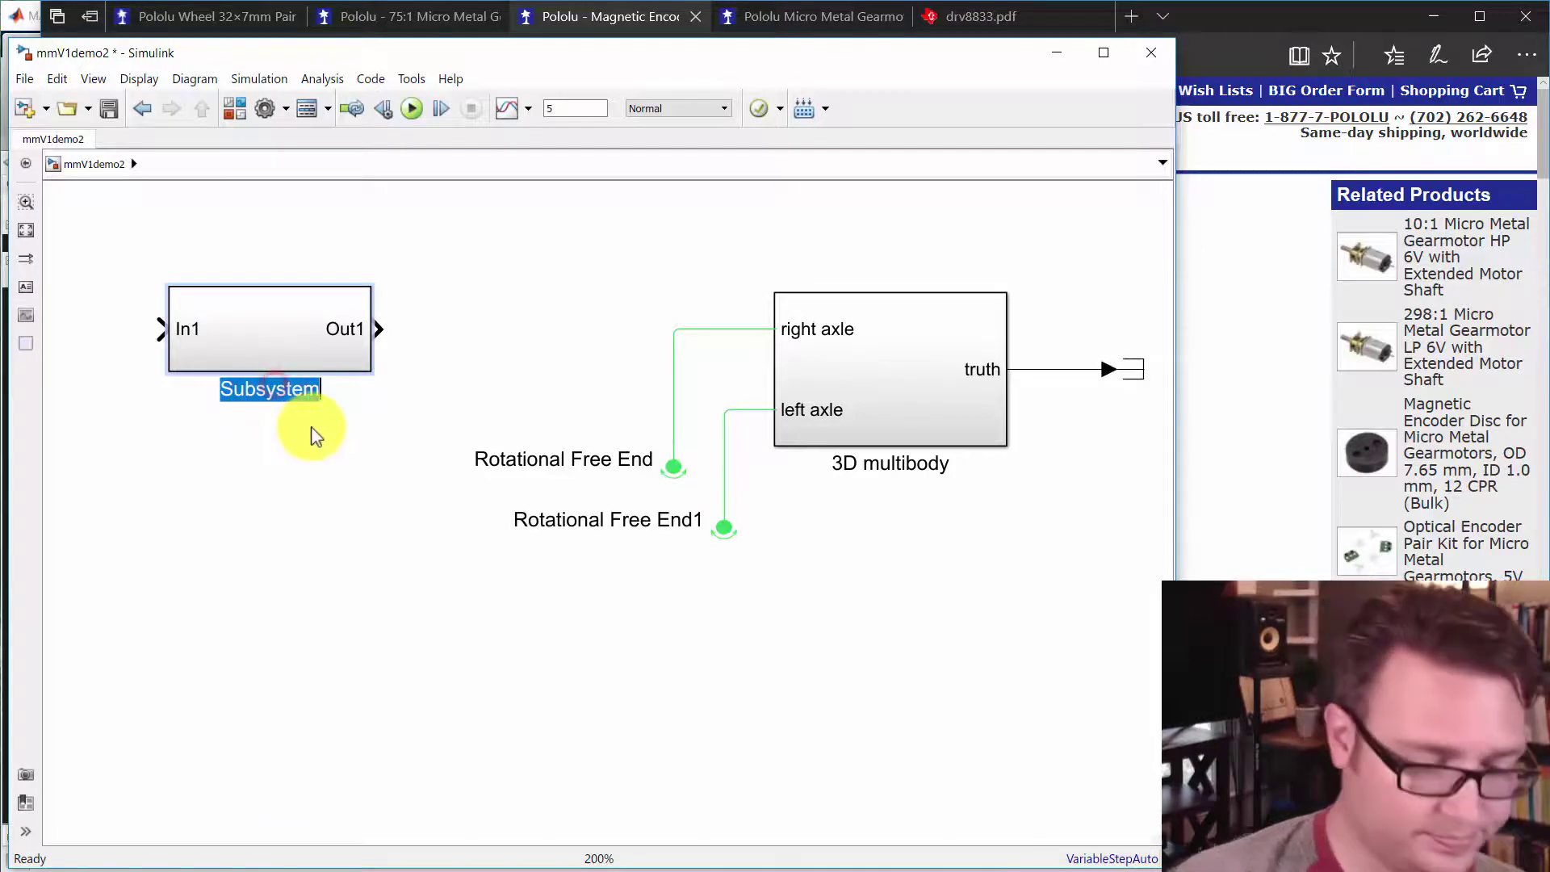
text(motor driv)
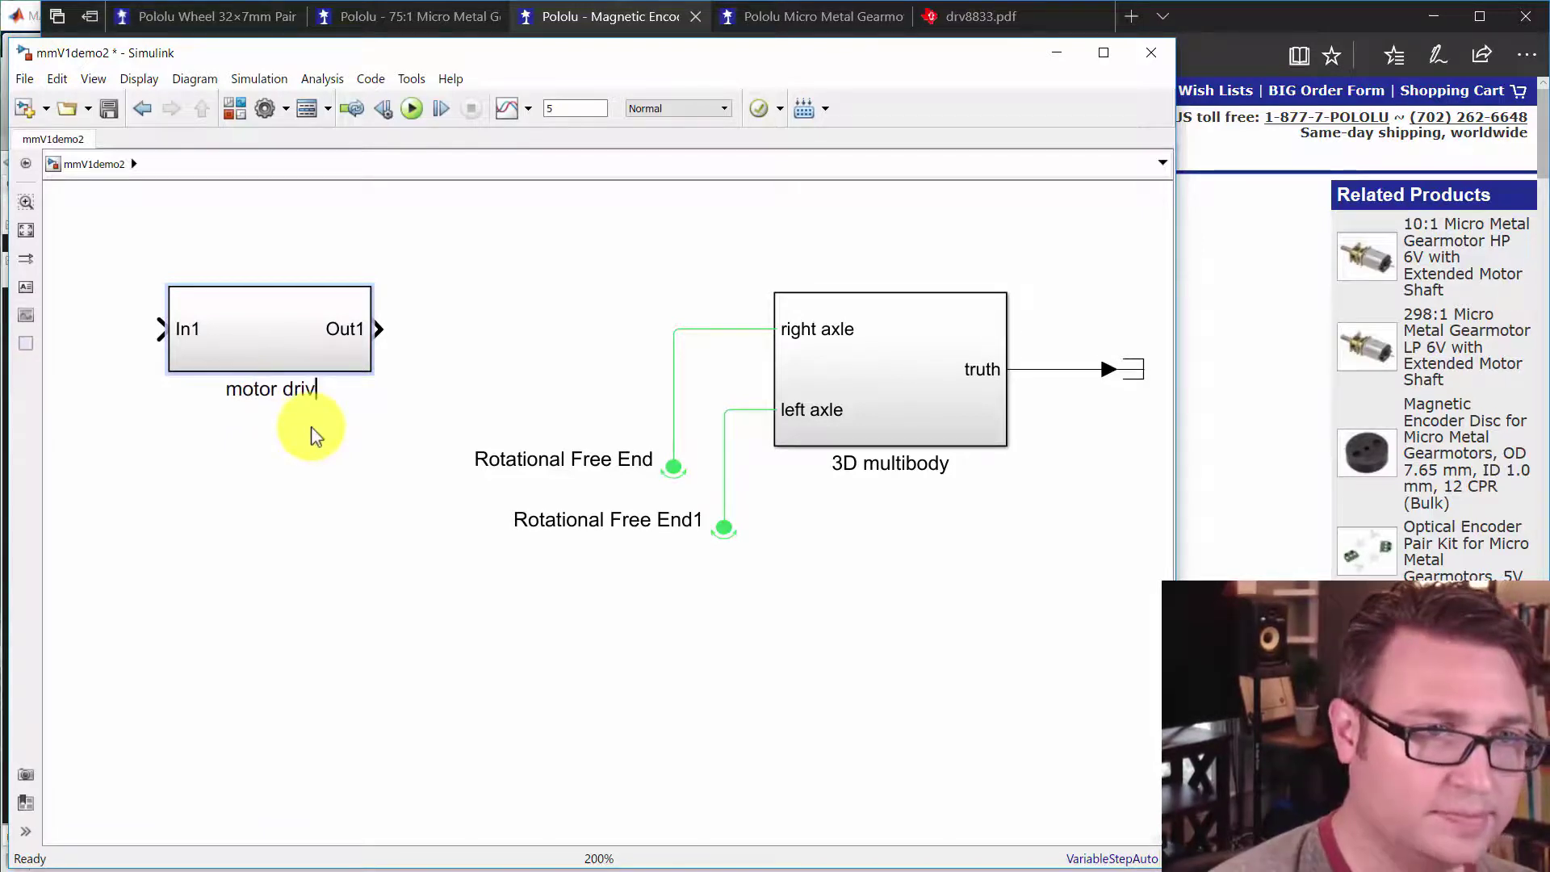
text(er sub)
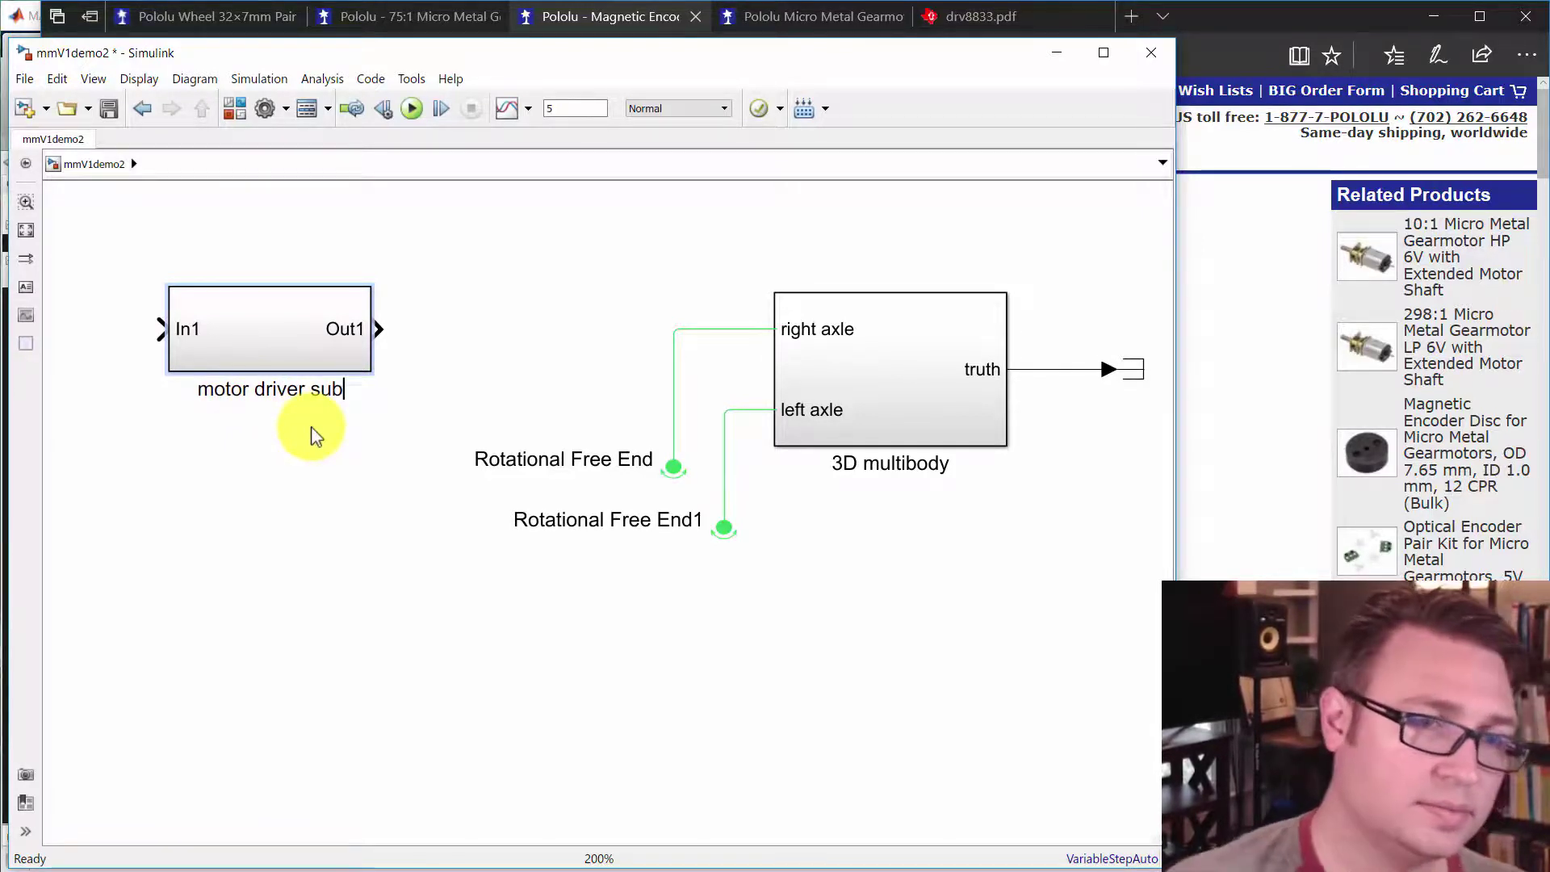
click(301, 456)
double_click(315, 335)
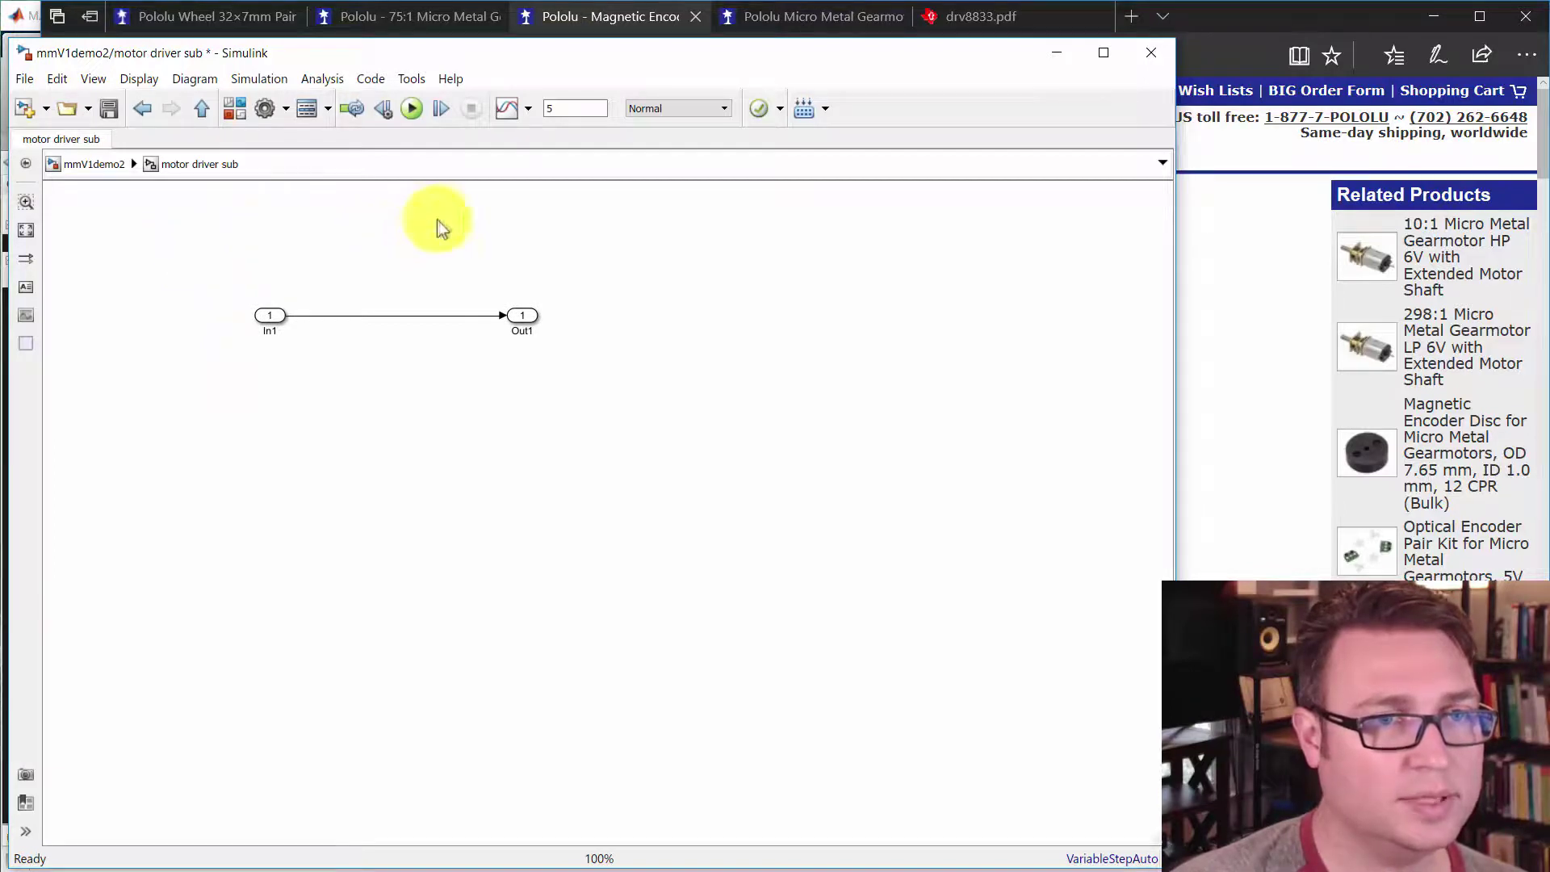
Delete the signal line and Out1, move In1 left, and insert a new Subsystem block
drag(452, 234, 630, 461)
key(Delete)
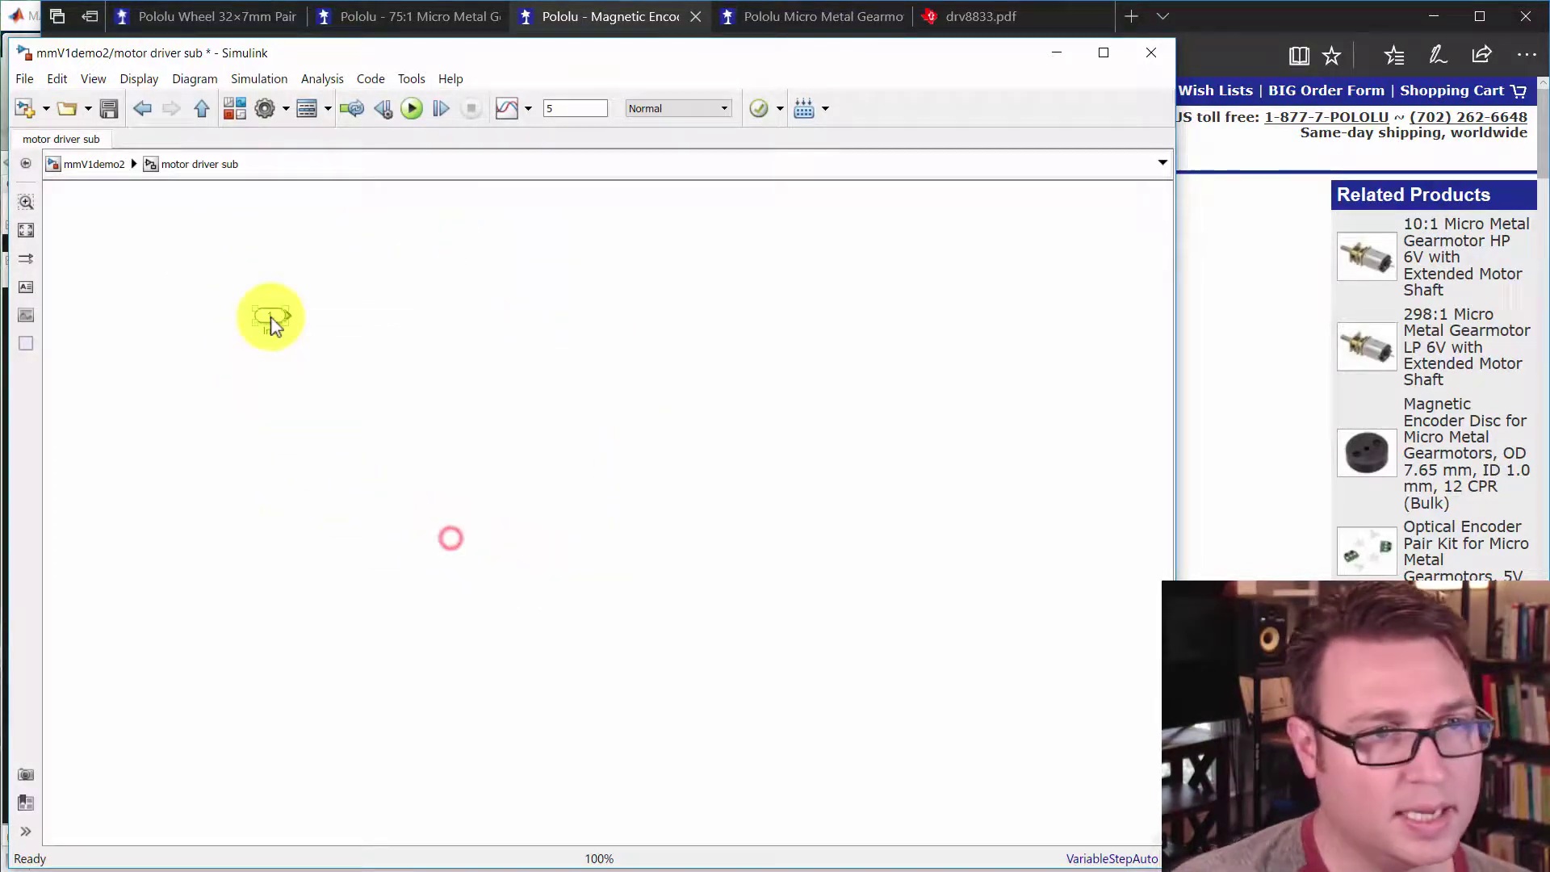
drag(270, 316, 190, 316)
click(372, 352)
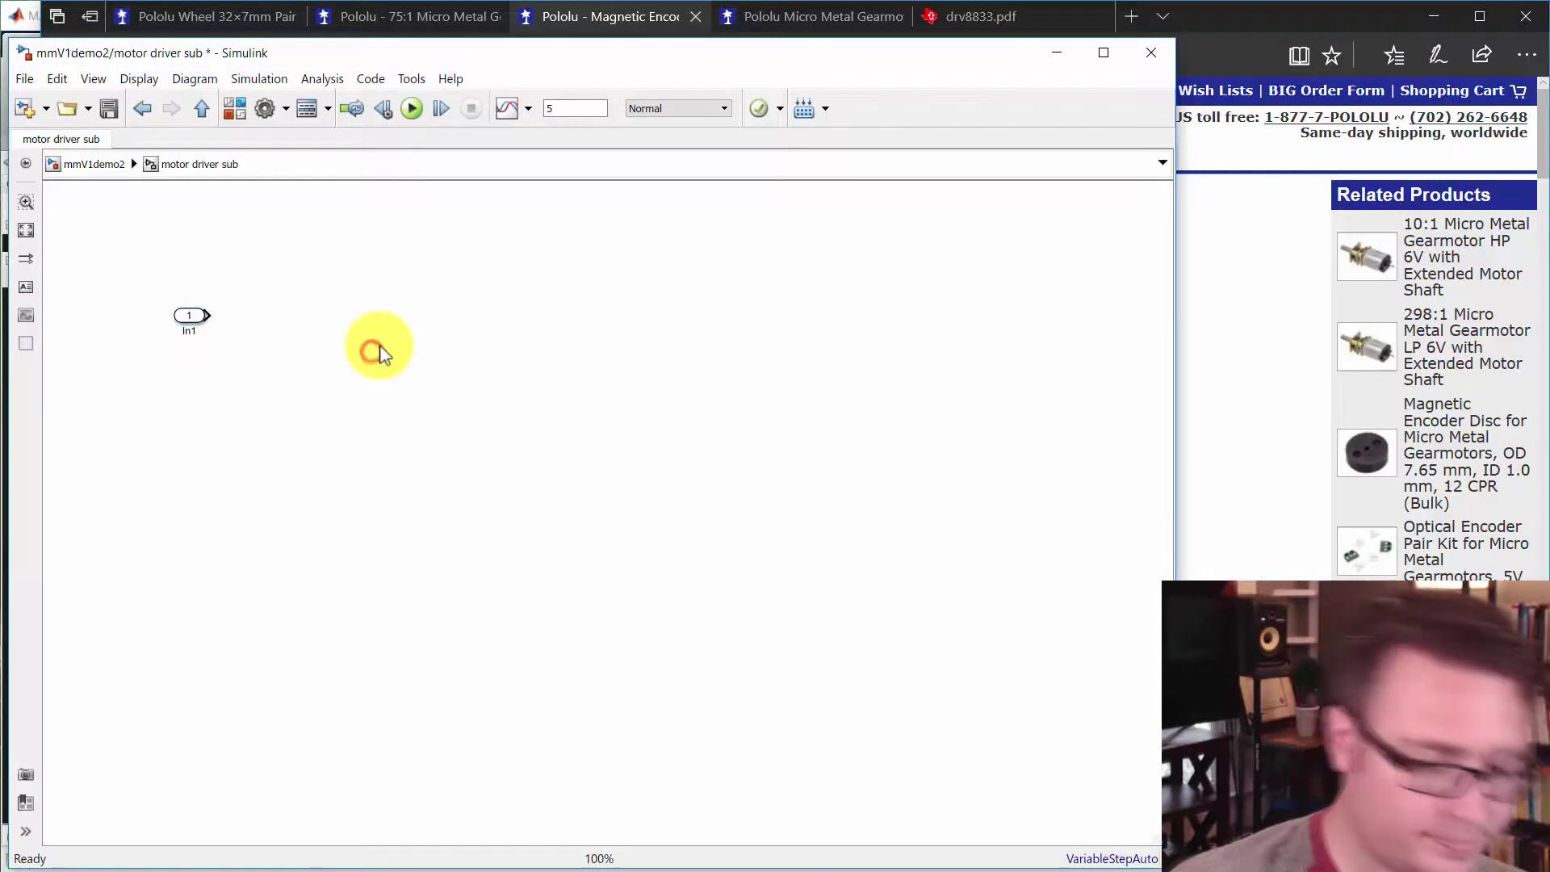
text(subs)
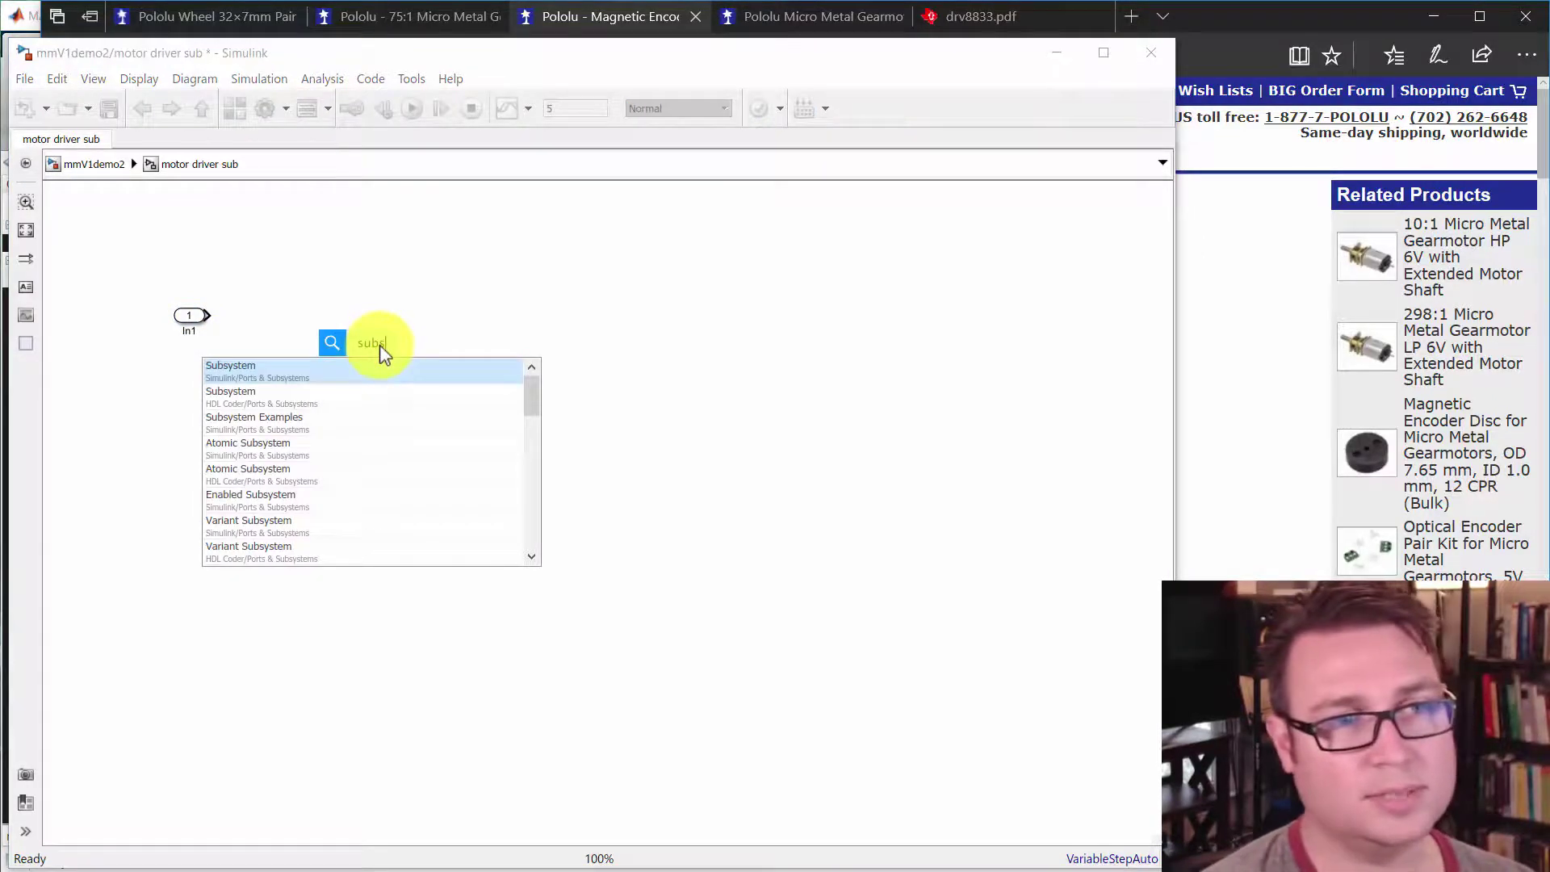
key(Return)
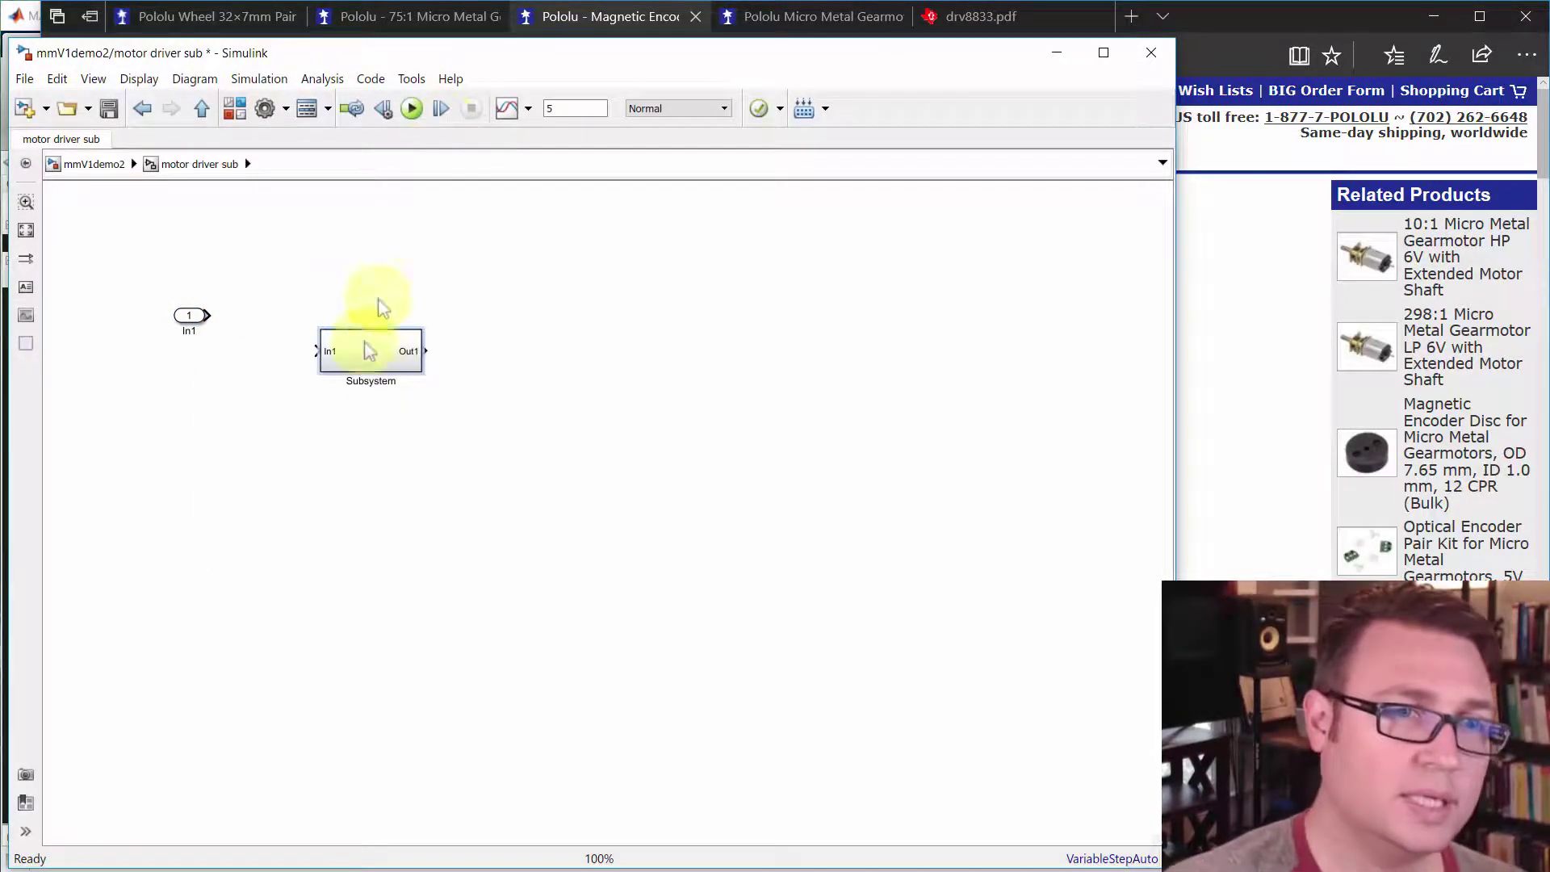
Rename the new subsystem 'h-bridge', align it level with In1, and open it
double_click(381, 380)
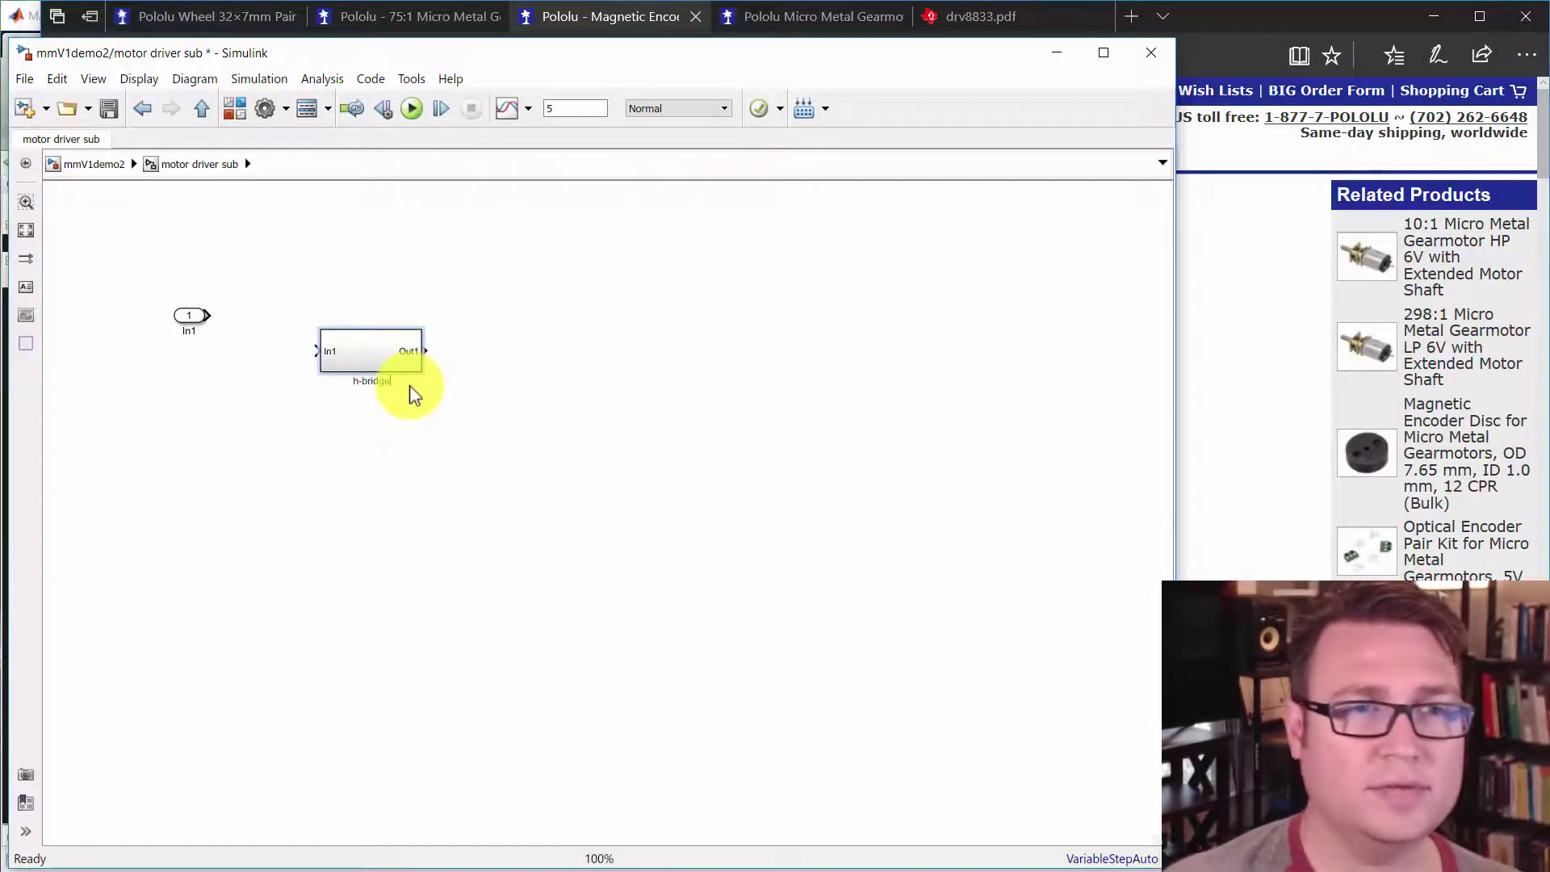
click(429, 460)
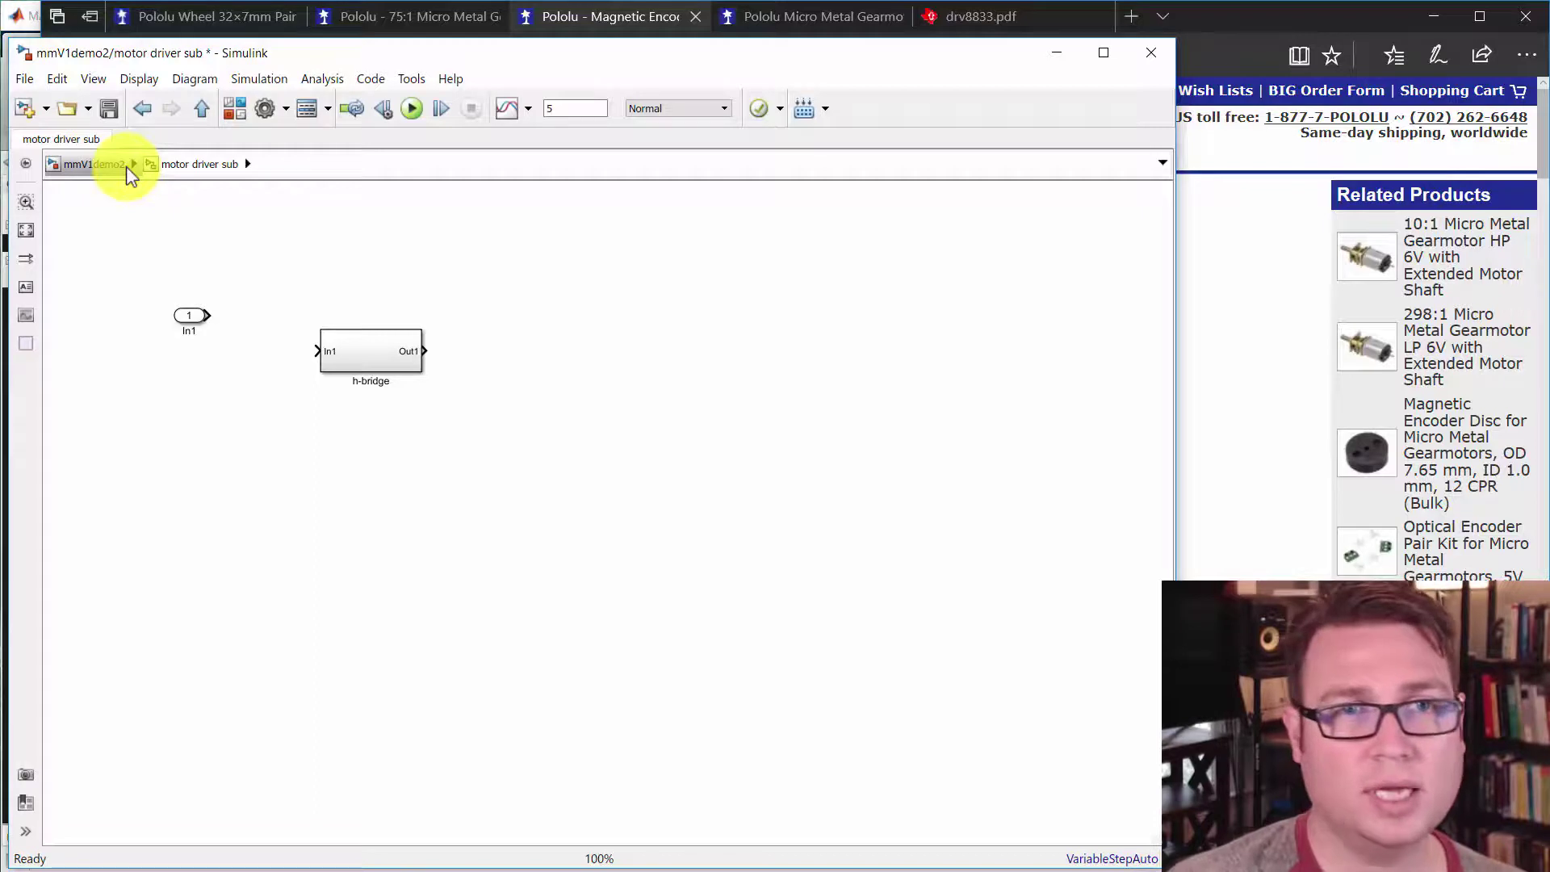
click(272, 232)
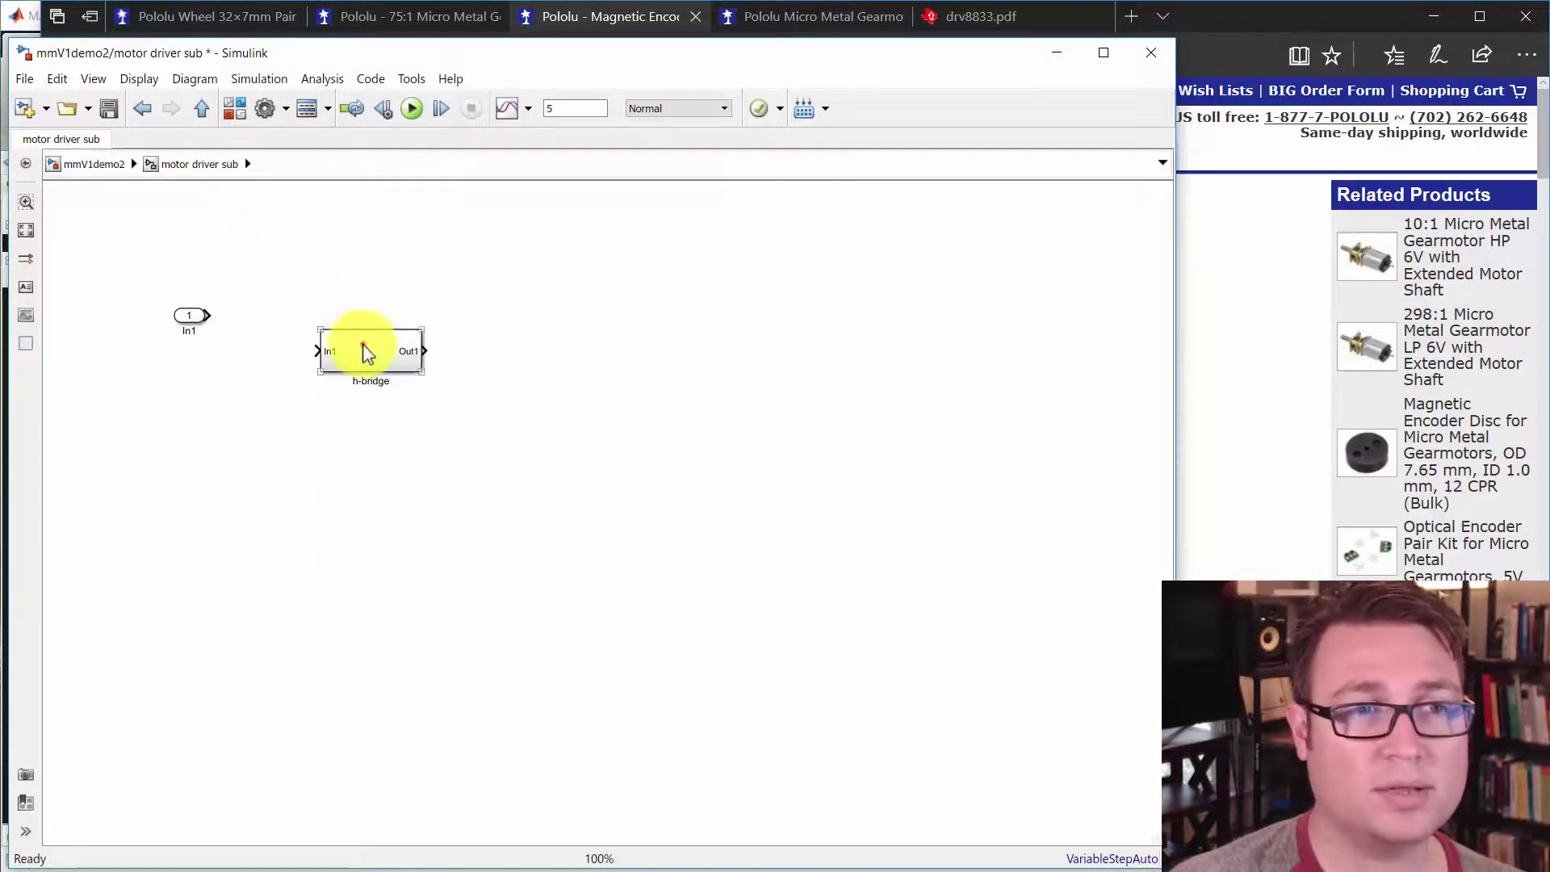
drag(362, 347, 367, 321)
click(336, 386)
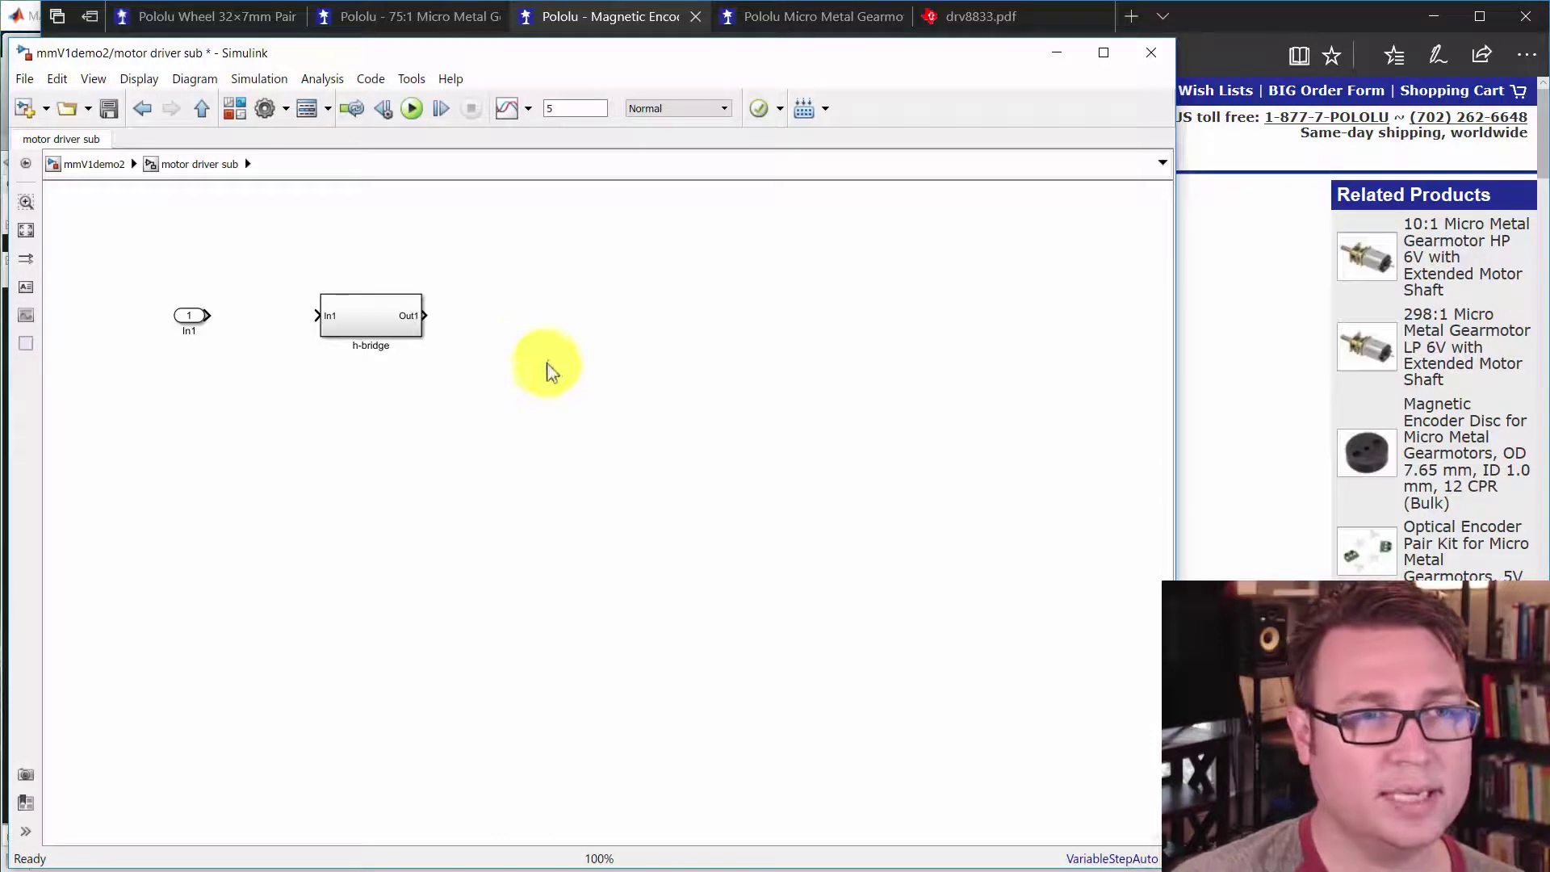
click(365, 323)
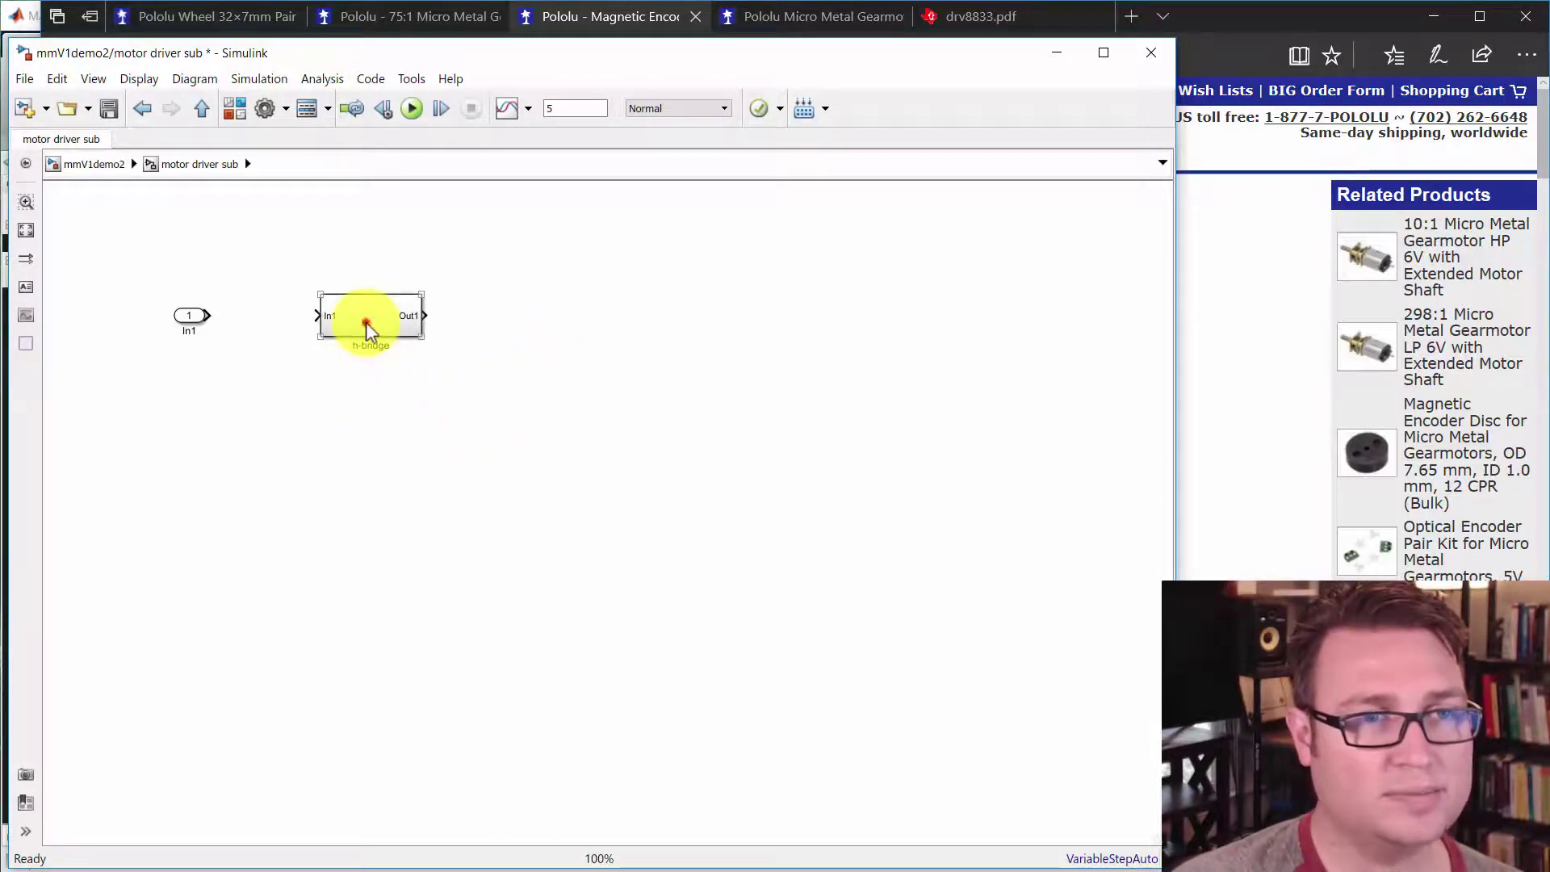
double_click(365, 322)
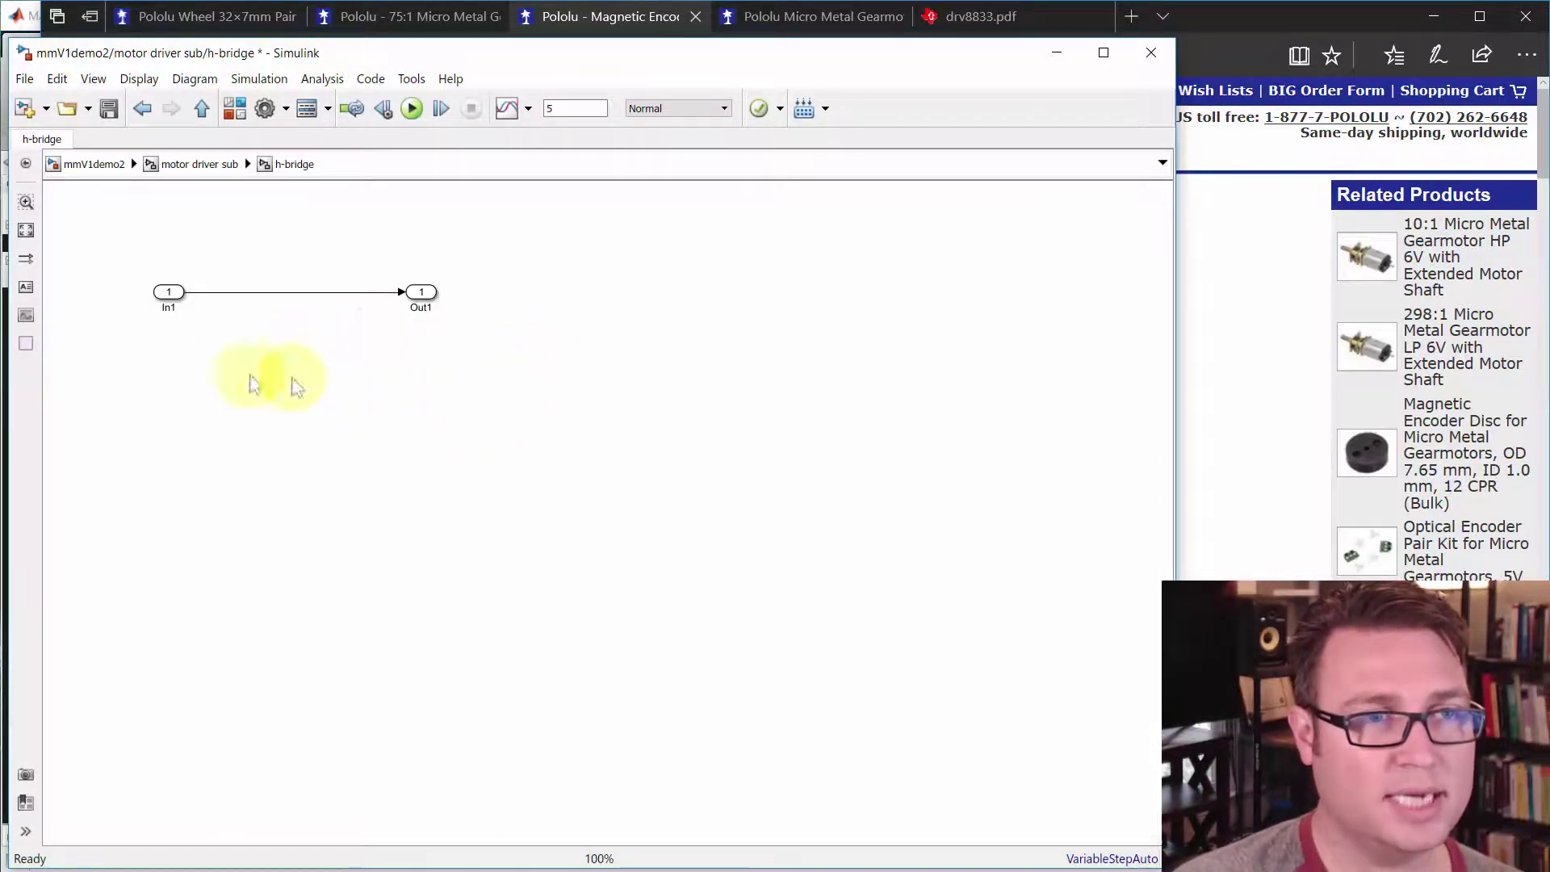
Delete the In1–Out1 signal line and the Out1 port, leaving only In1 in h-bridge
drag(266, 260, 283, 328)
key(Delete)
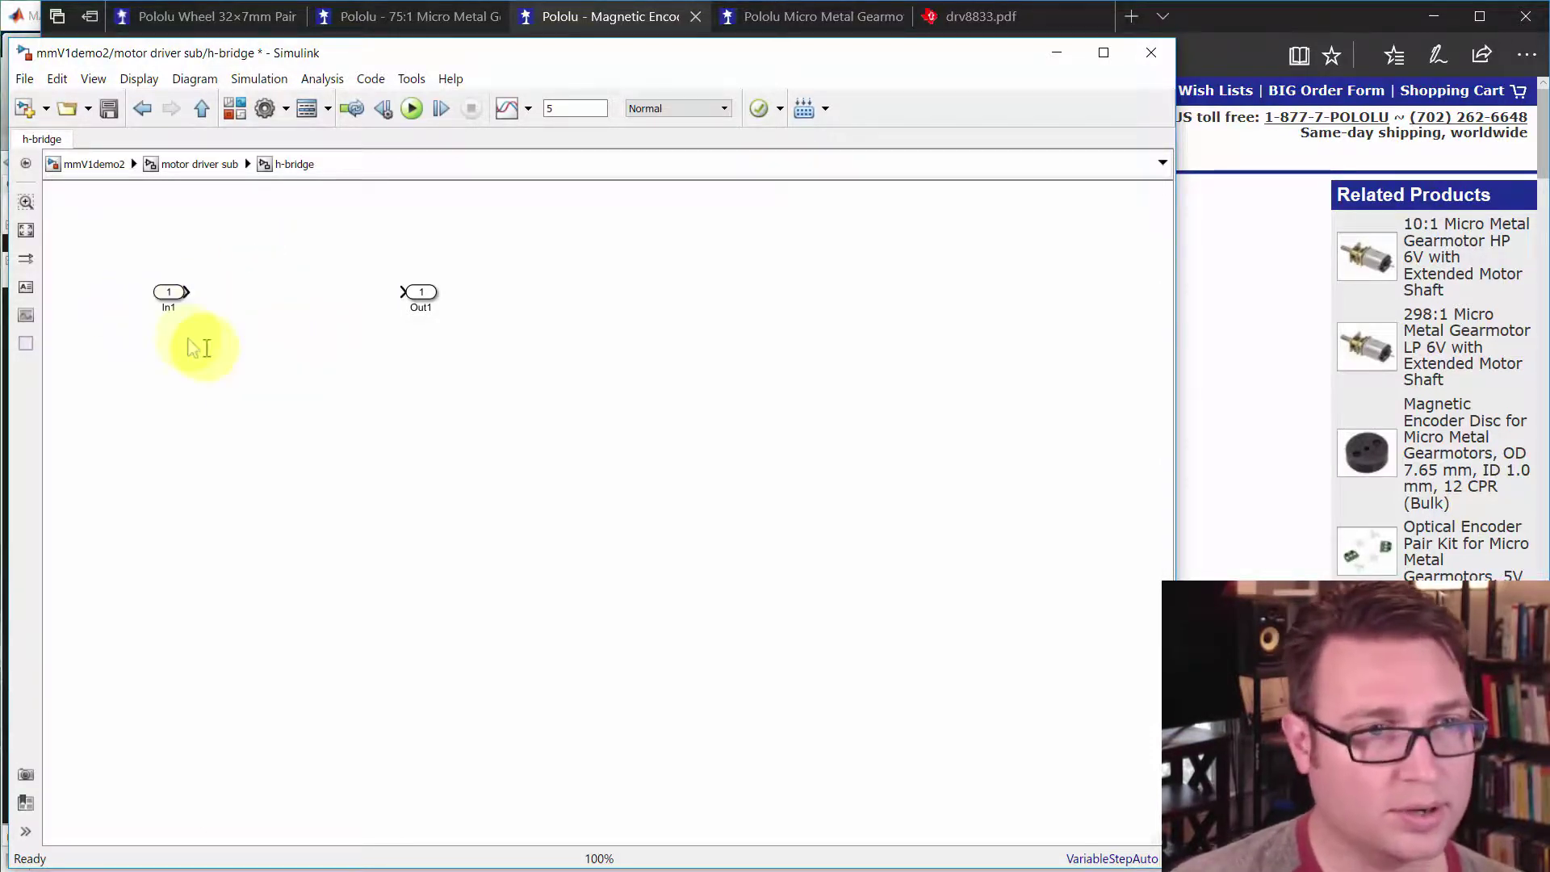
drag(421, 292, 470, 303)
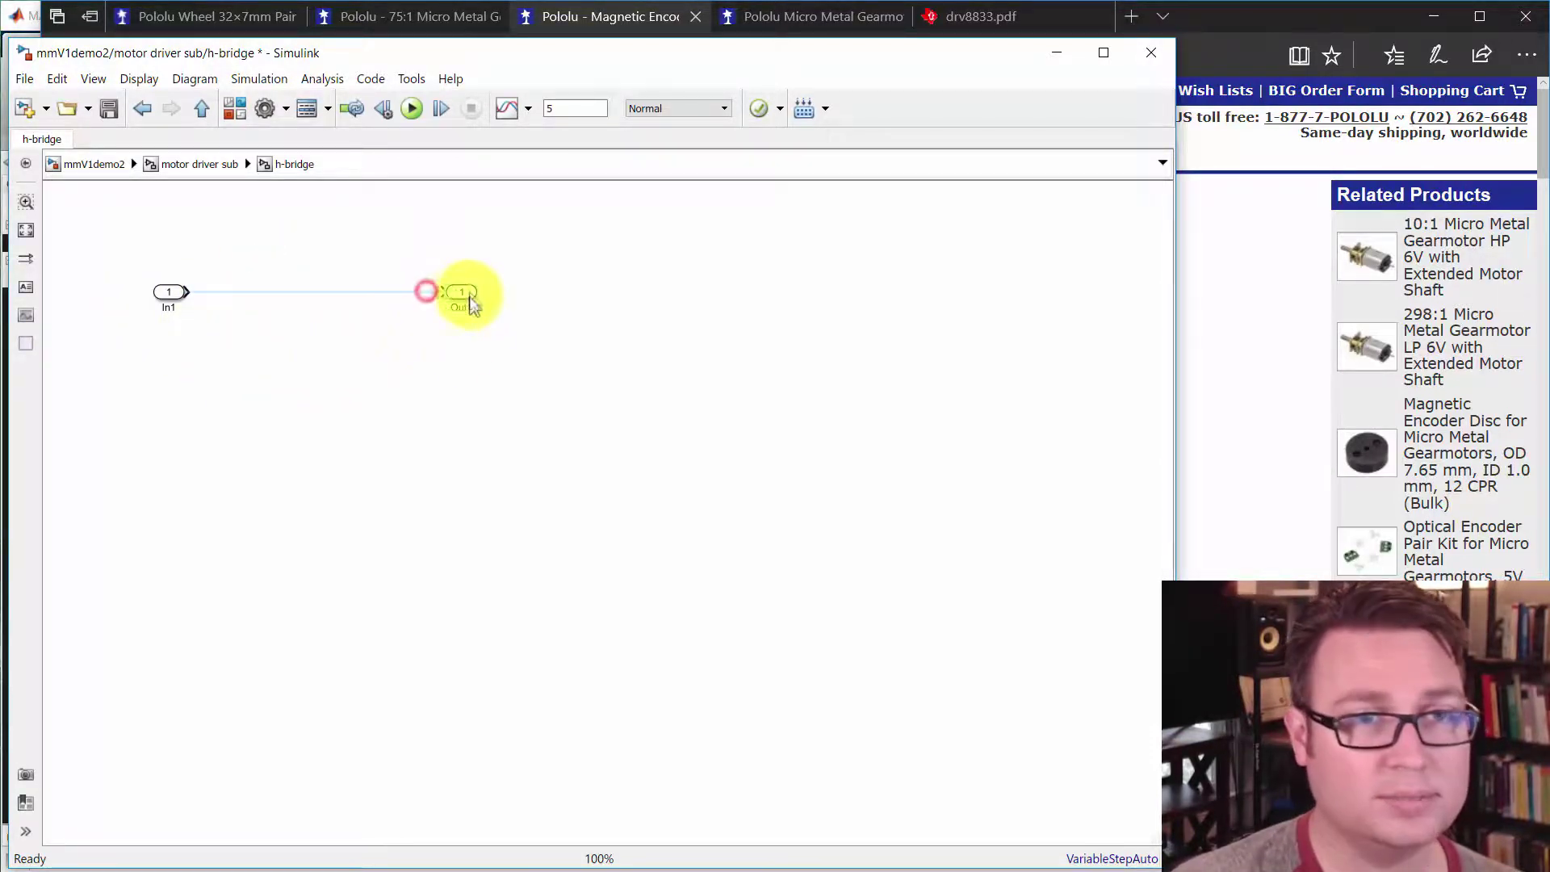
click(449, 383)
drag(383, 256, 545, 369)
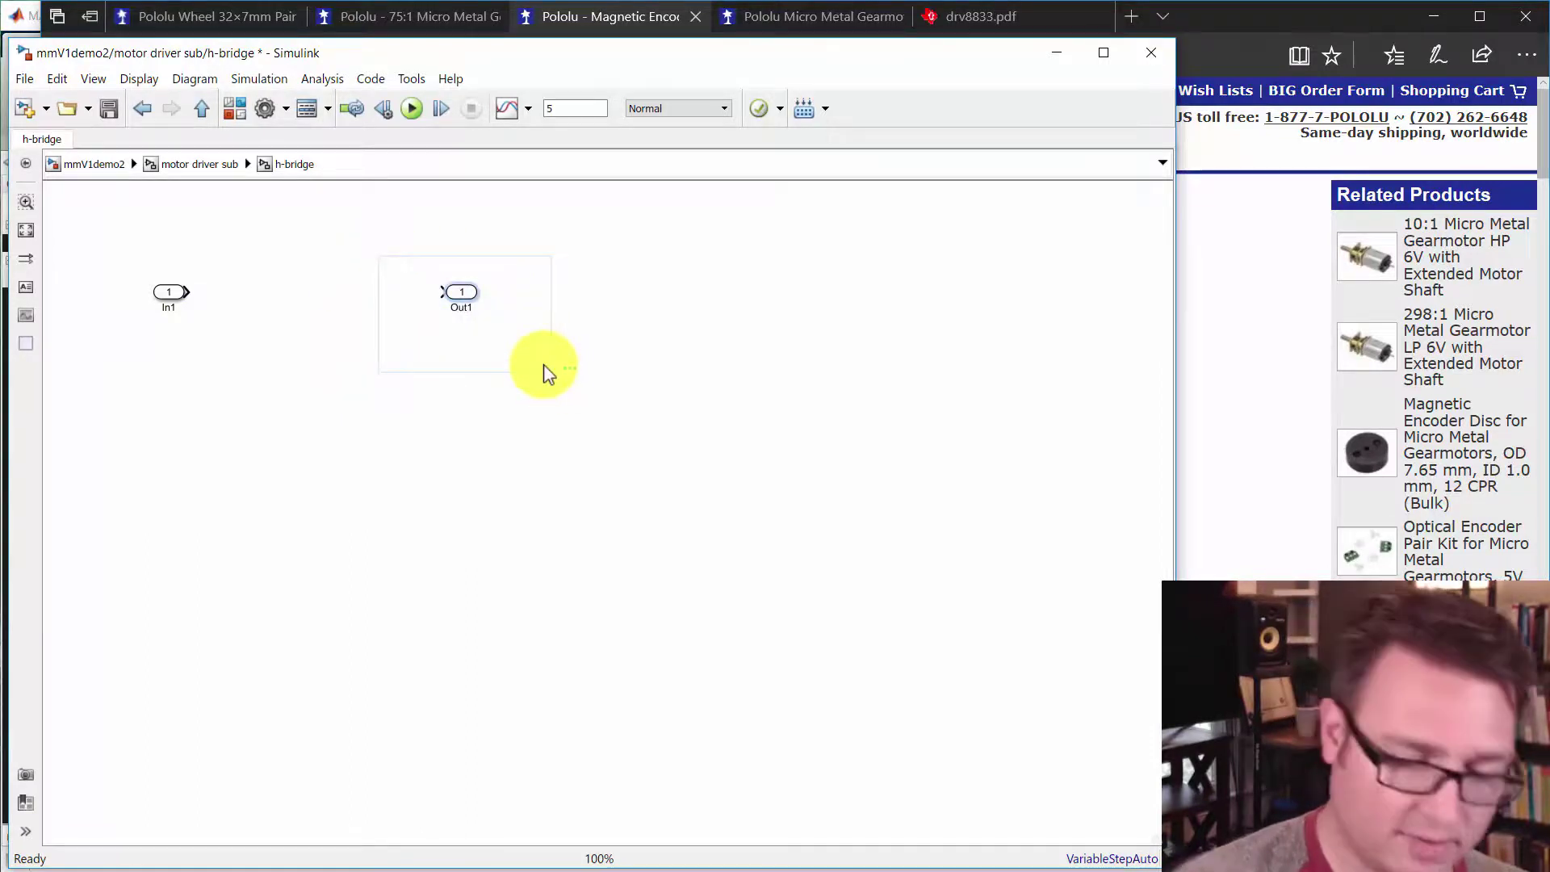
key(Delete)
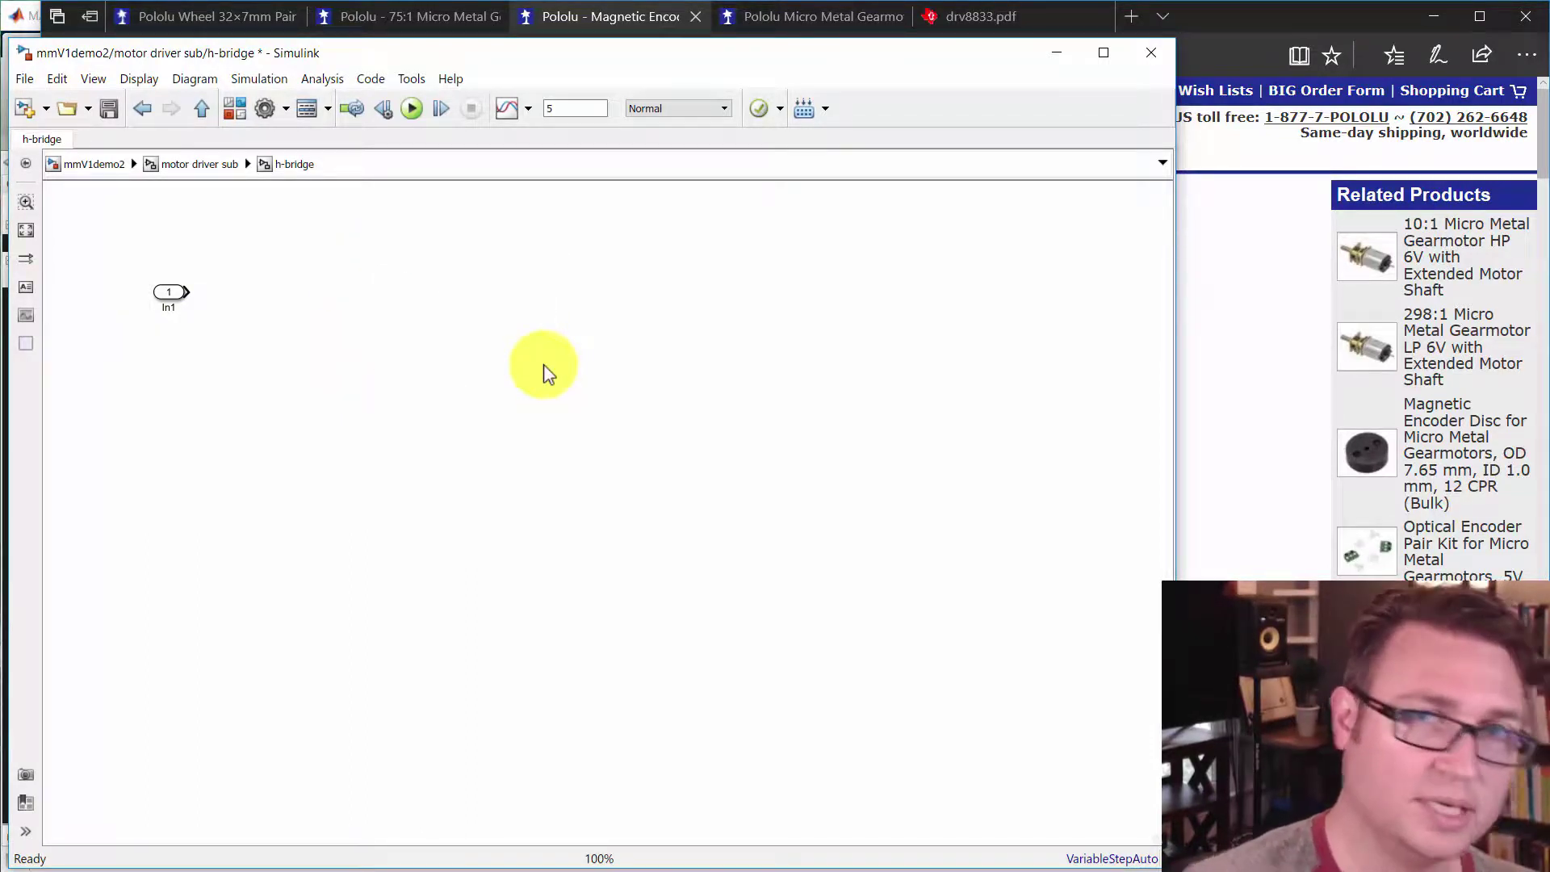
Insert a Connection Port block and flip it to face the other way
click(483, 302)
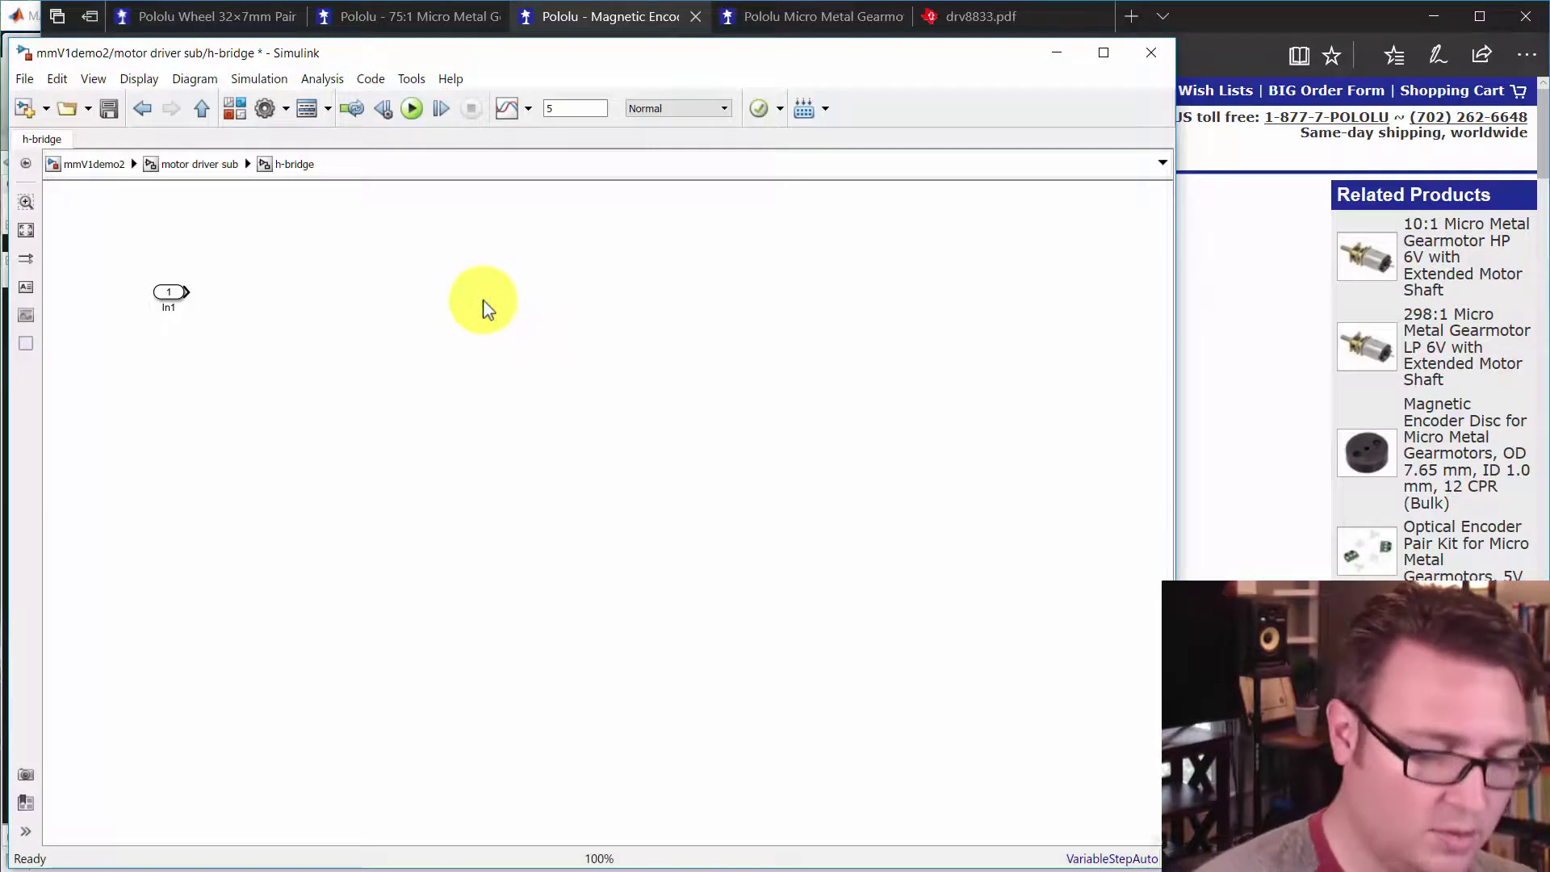
double_click(482, 300)
text(connection)
key(Return)
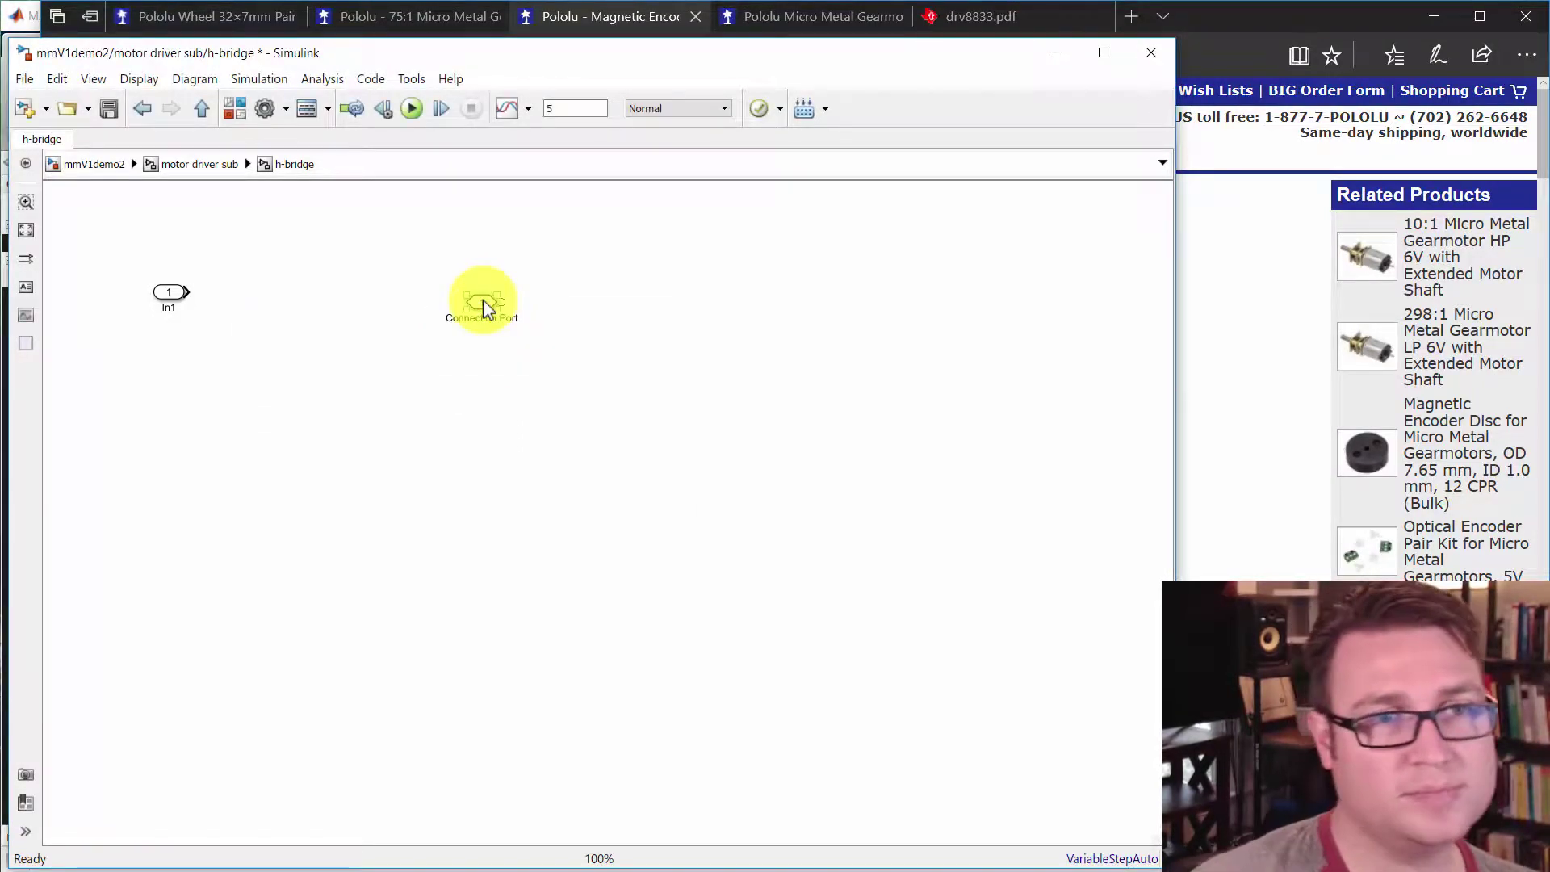
key(ctrl+r)
key(ctrl+r)
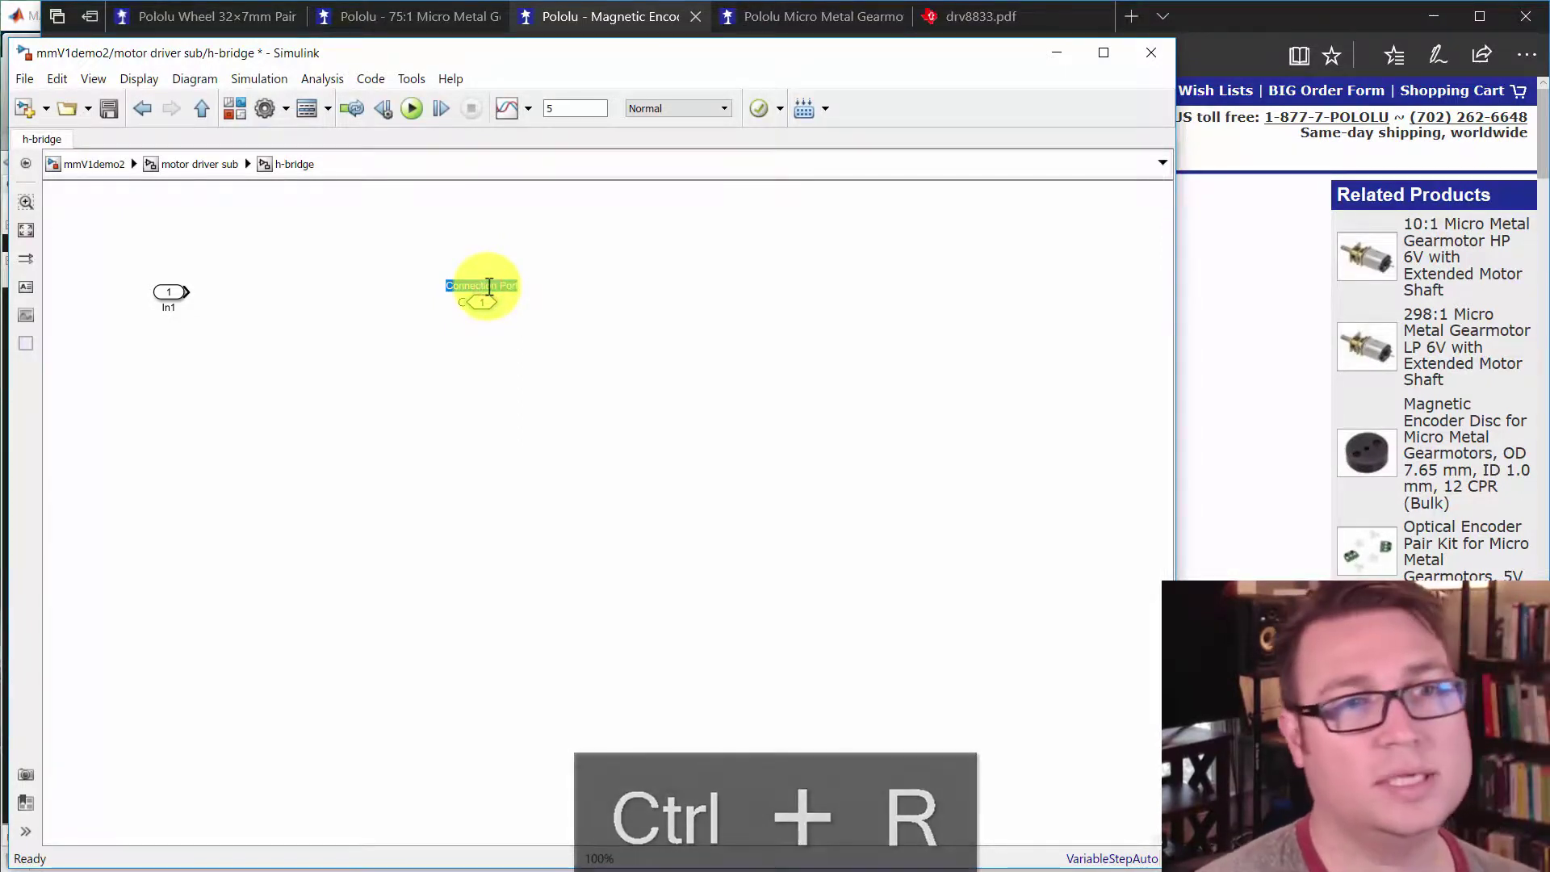
text(IN2)
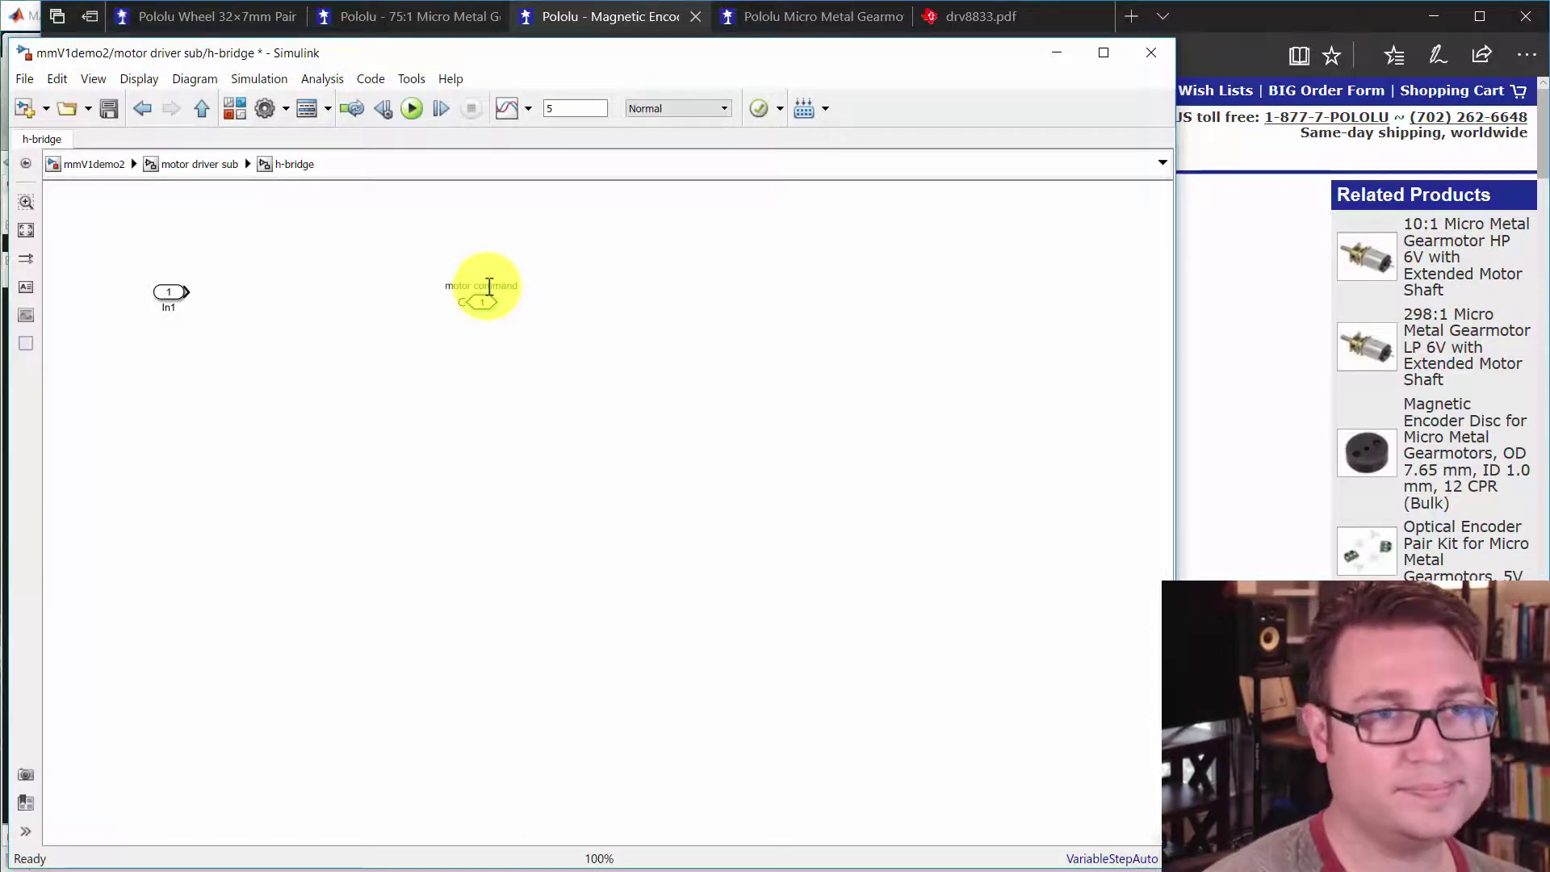
Place the motor command port level with In1, with its label below it
click(484, 303)
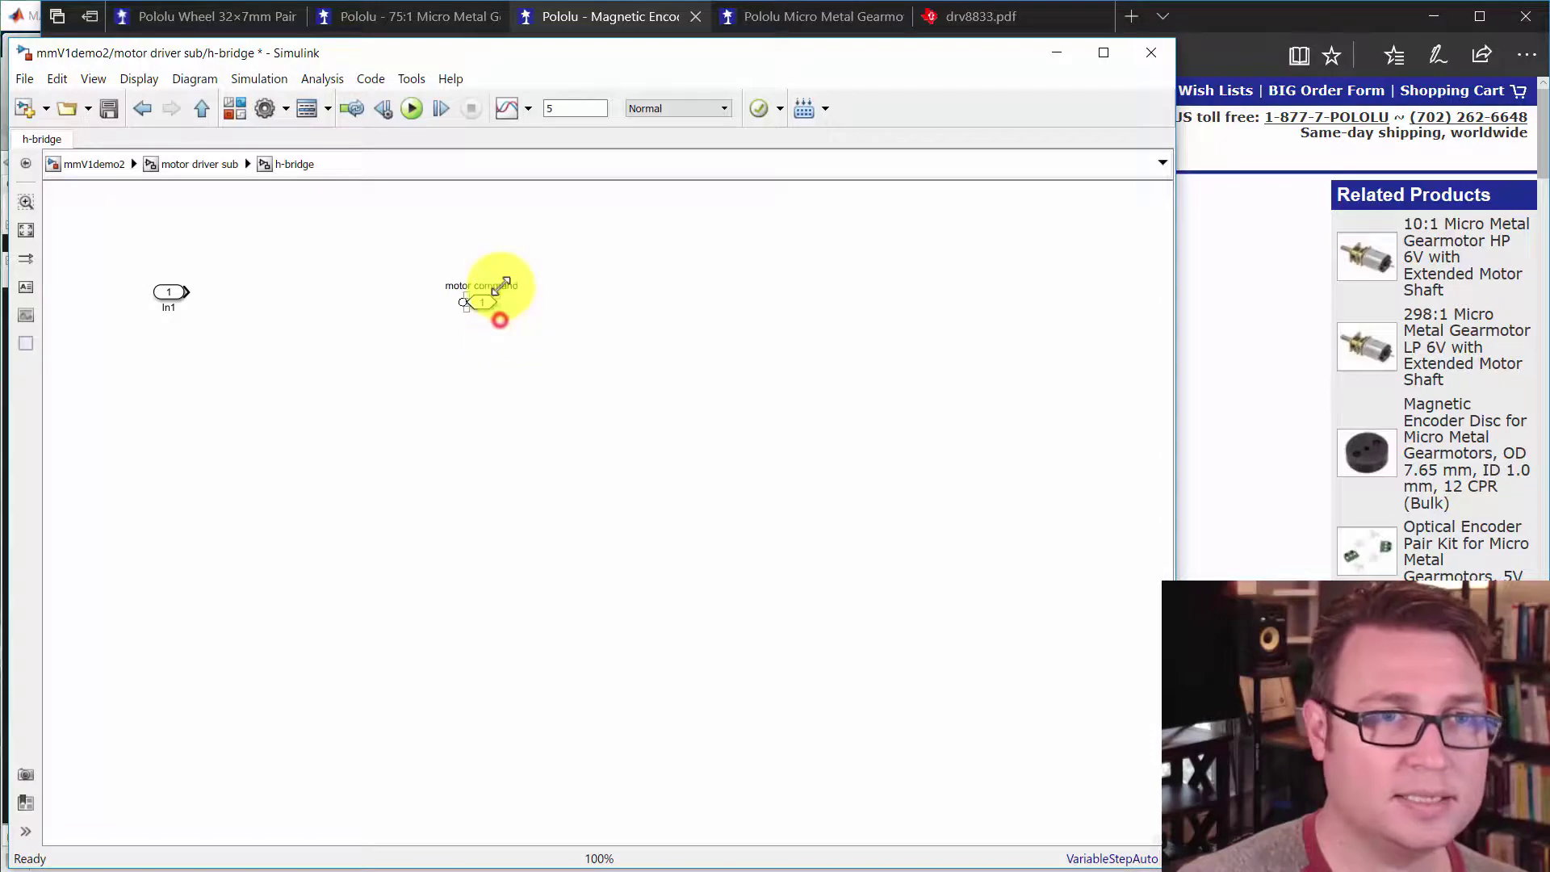
drag(511, 285, 589, 402)
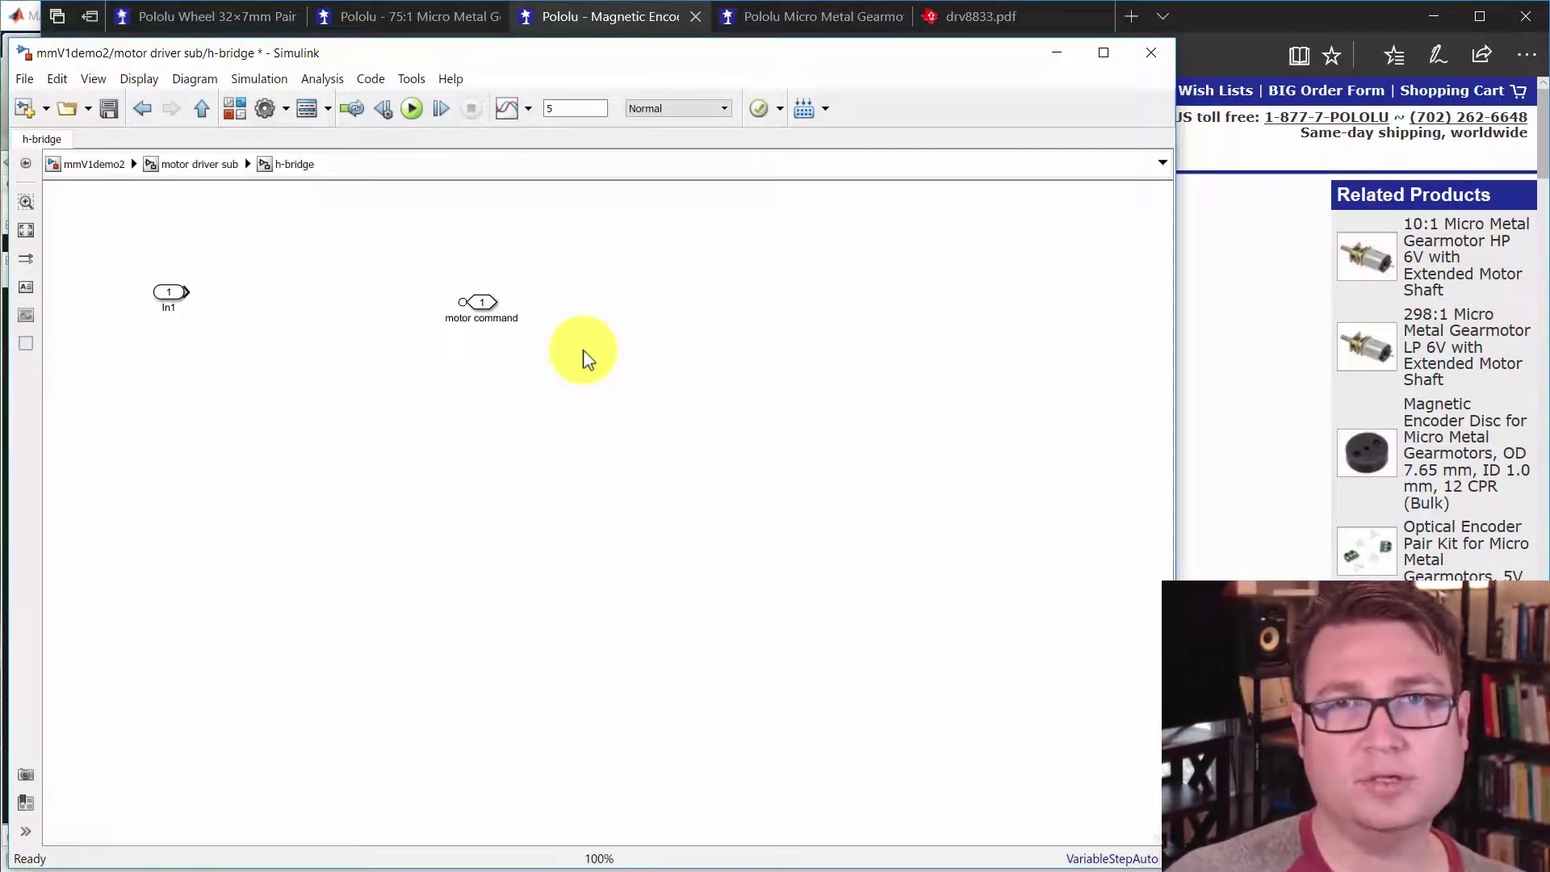
click(479, 393)
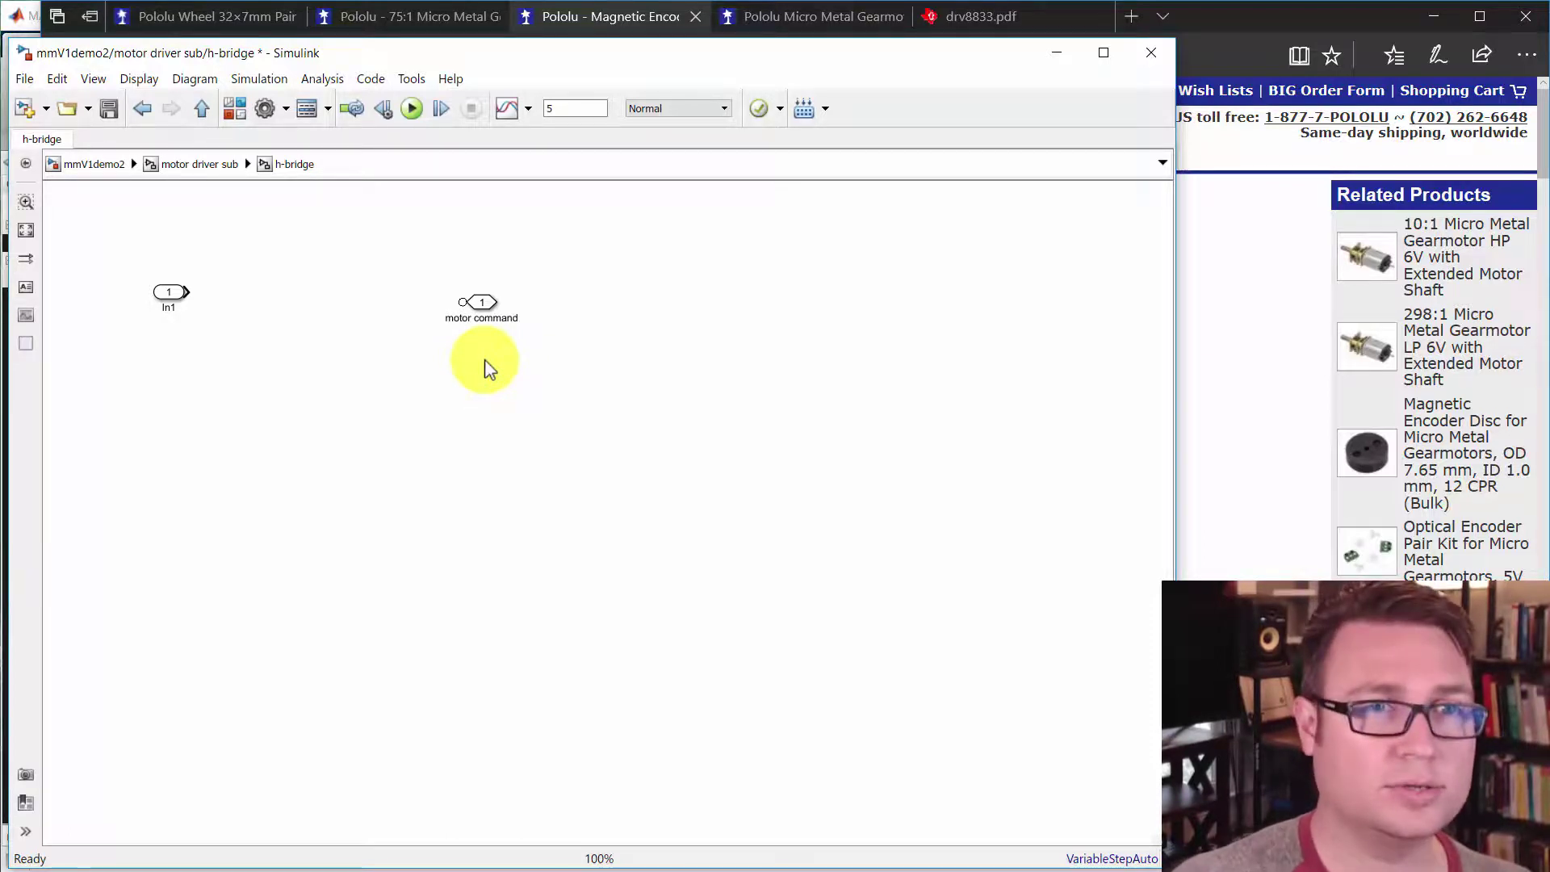
click(482, 302)
drag(484, 304, 502, 293)
click(410, 380)
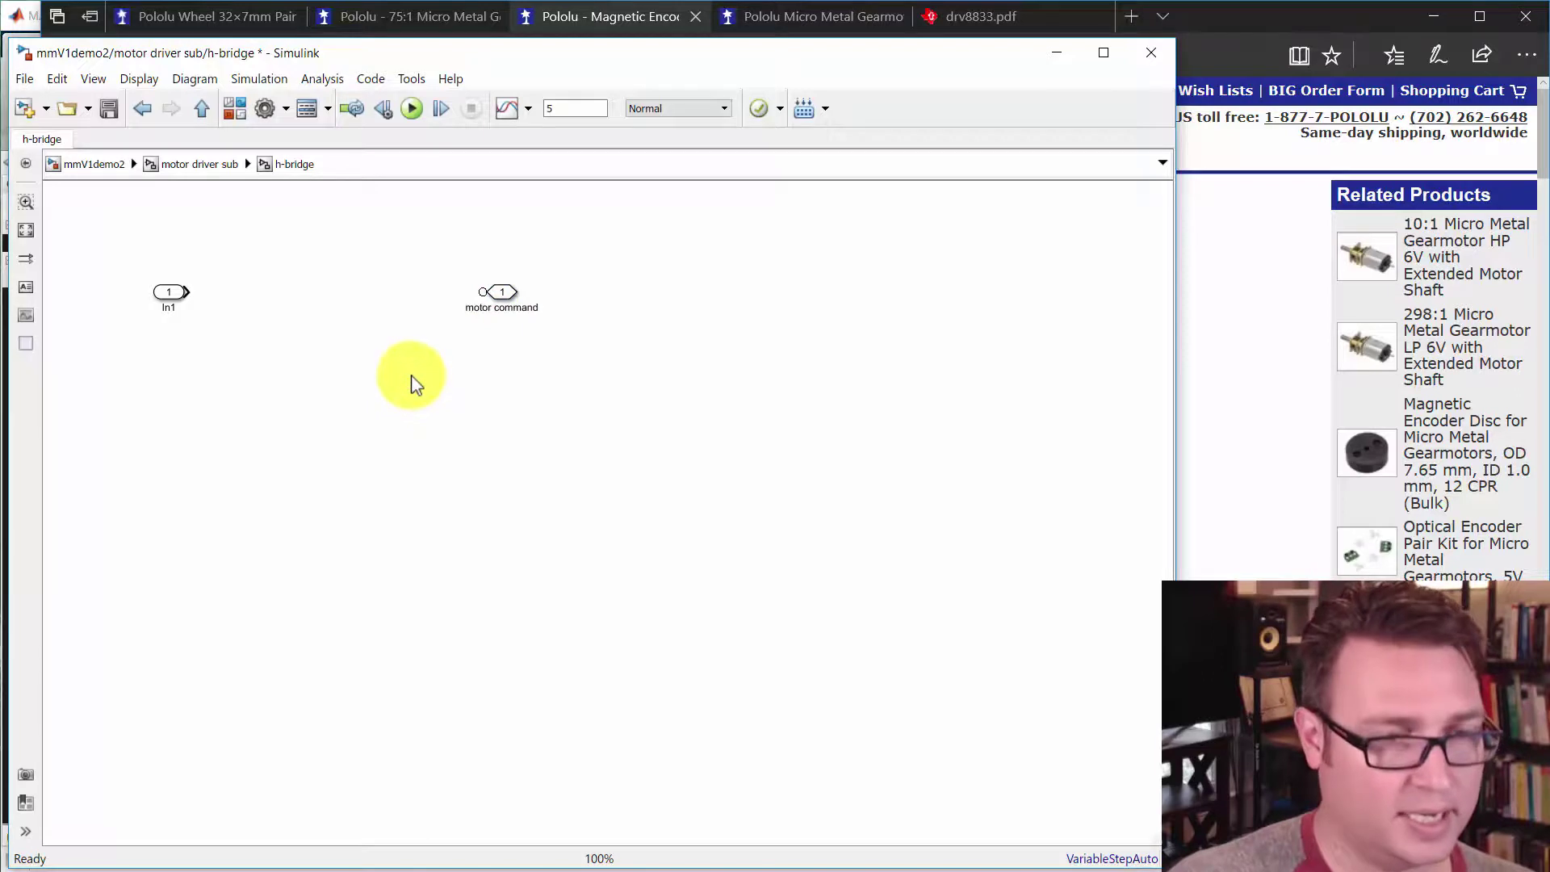
Set the motor command port's location on the parent subsystem to Right
key(Escape)
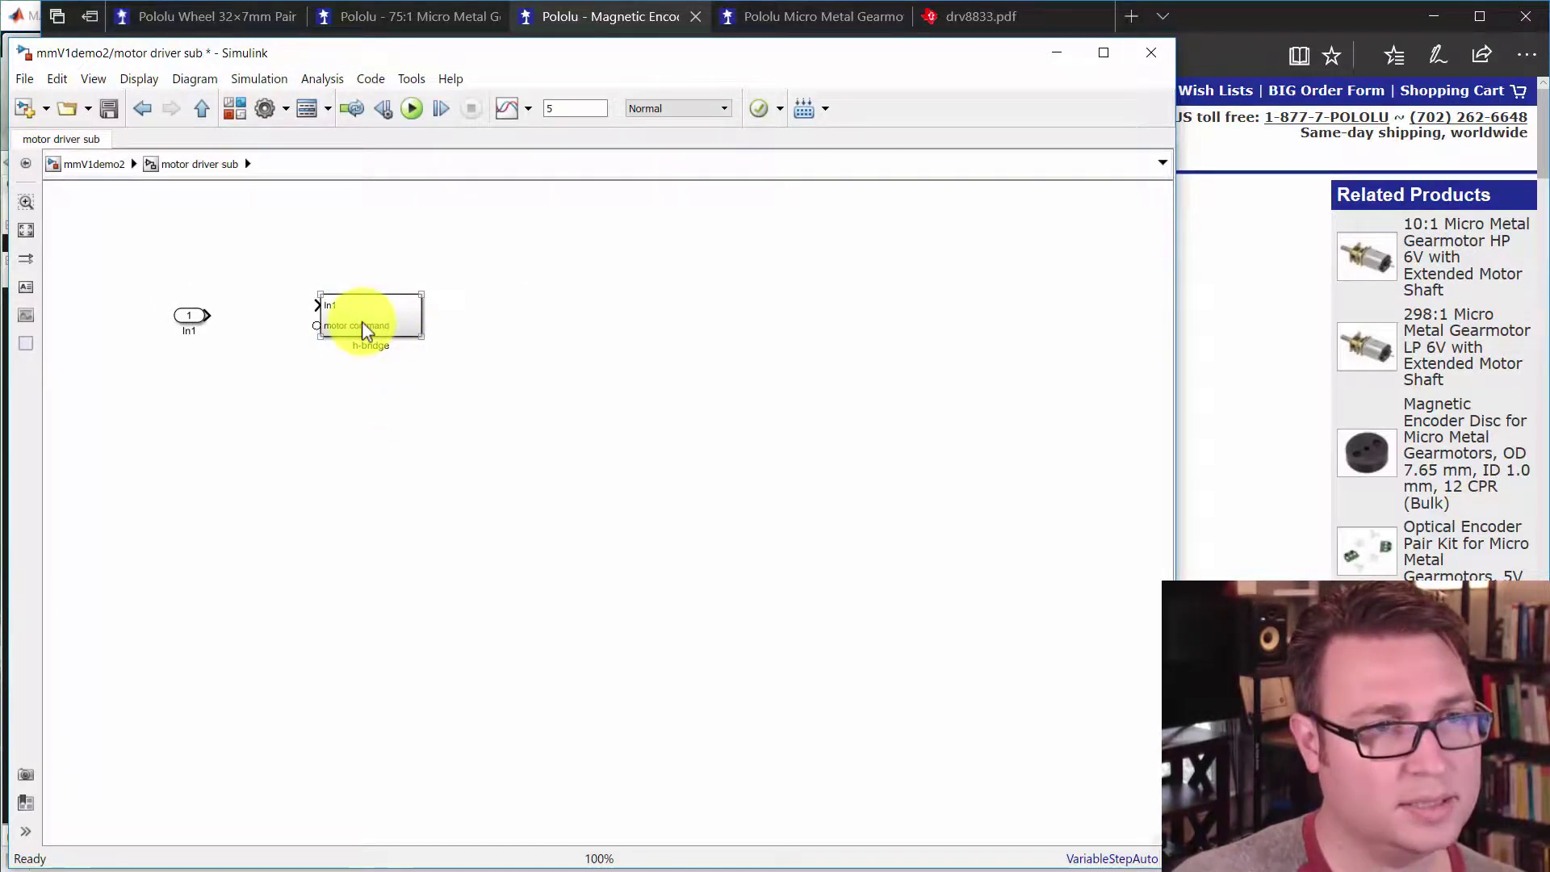
double_click(362, 321)
double_click(498, 295)
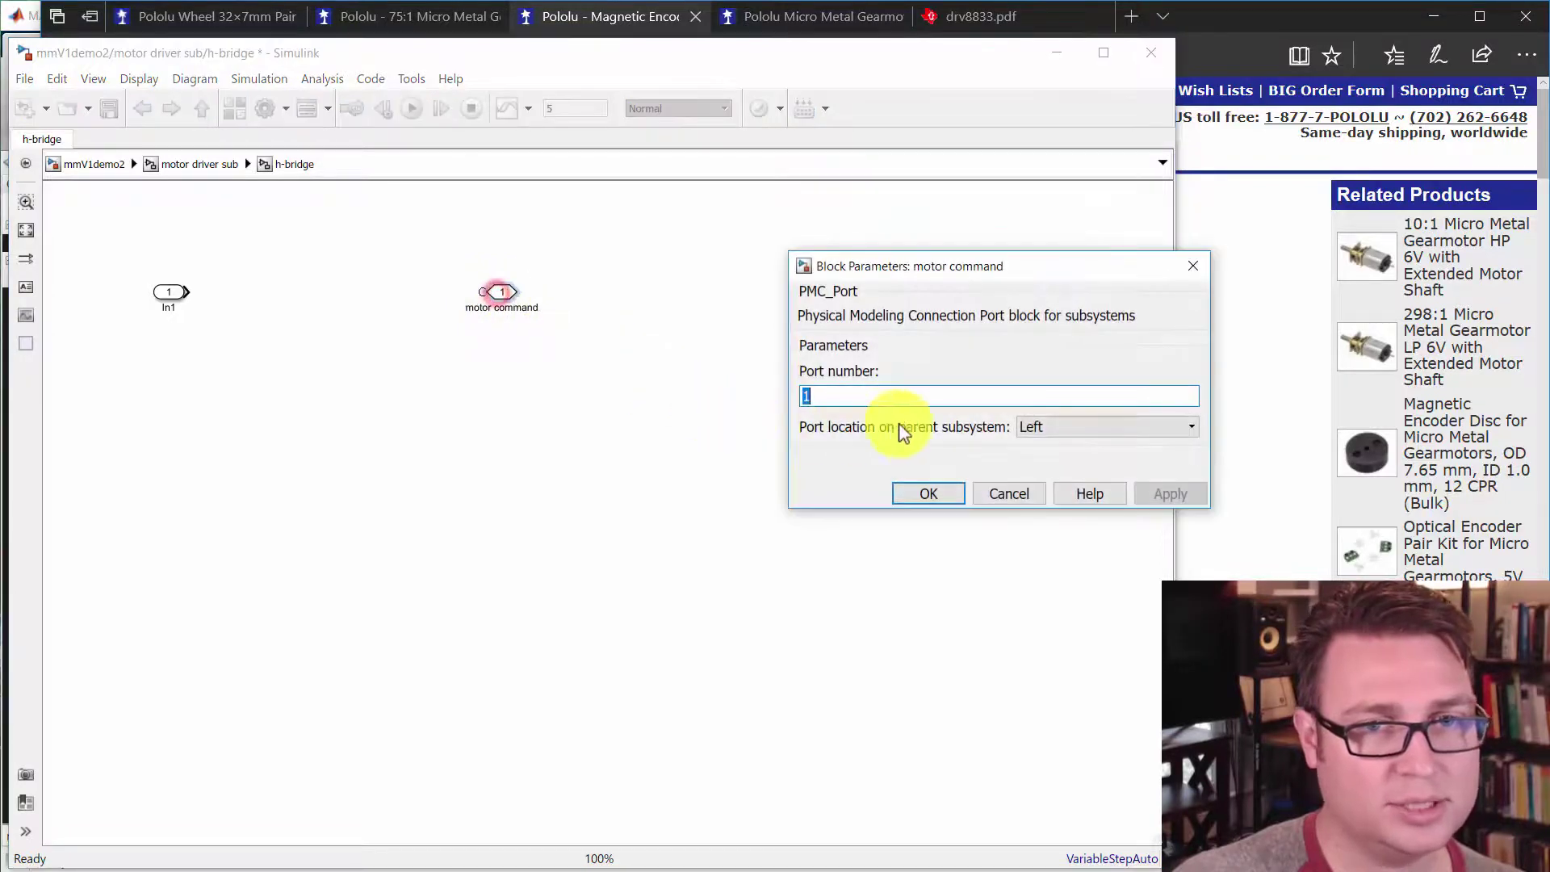
click(1089, 426)
click(1084, 461)
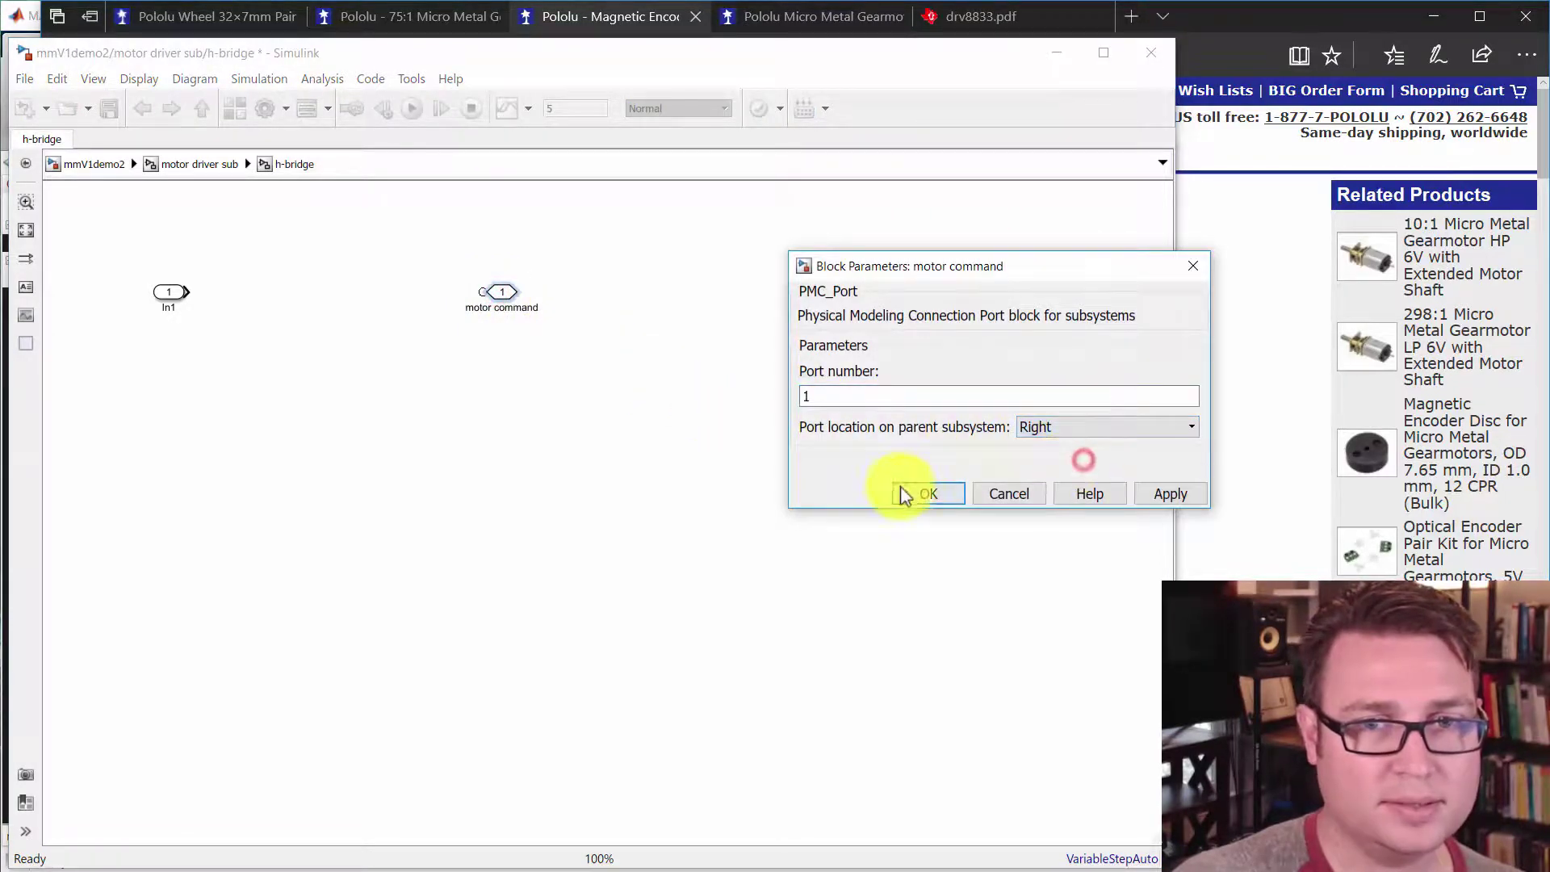
click(904, 493)
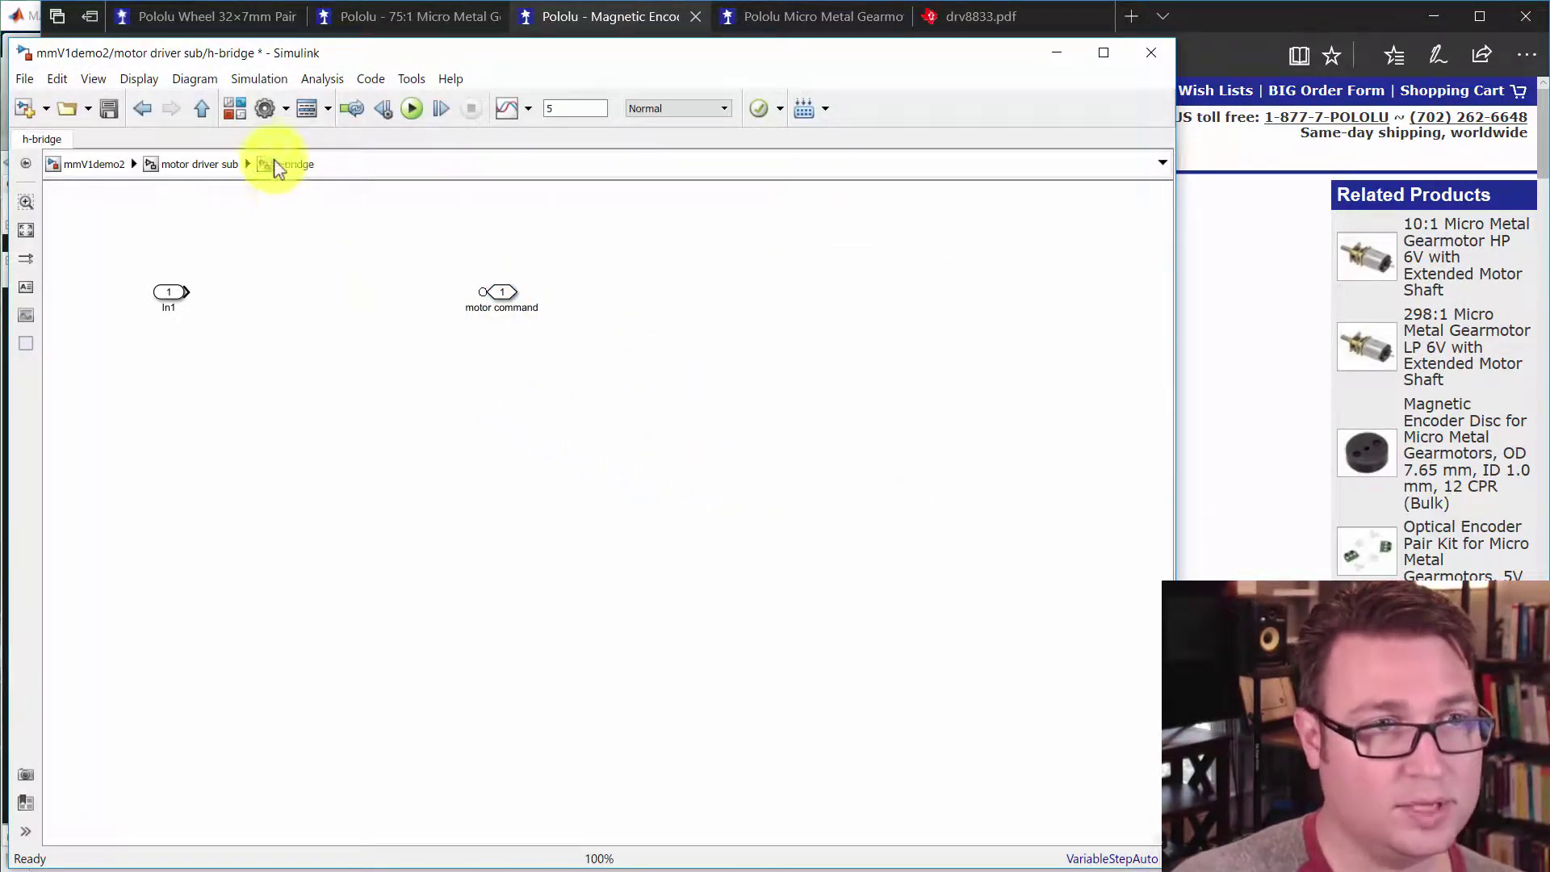
Copy h-bridge as h-bridge1 to its right, open it, and delete In1
click(202, 108)
click(431, 420)
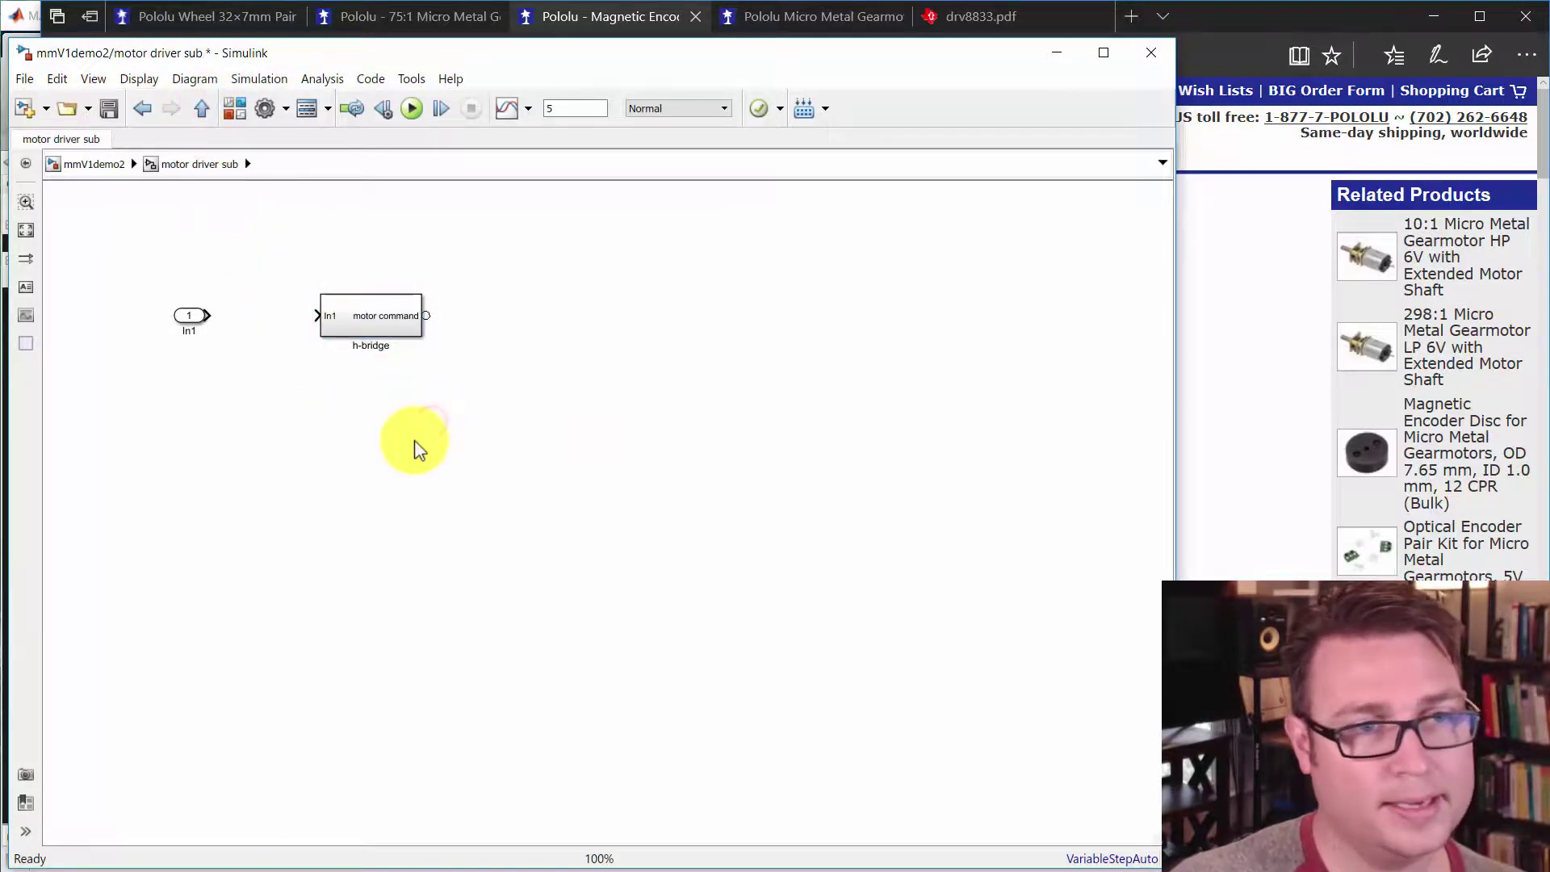
ctrl+drag(378, 320, 555, 322)
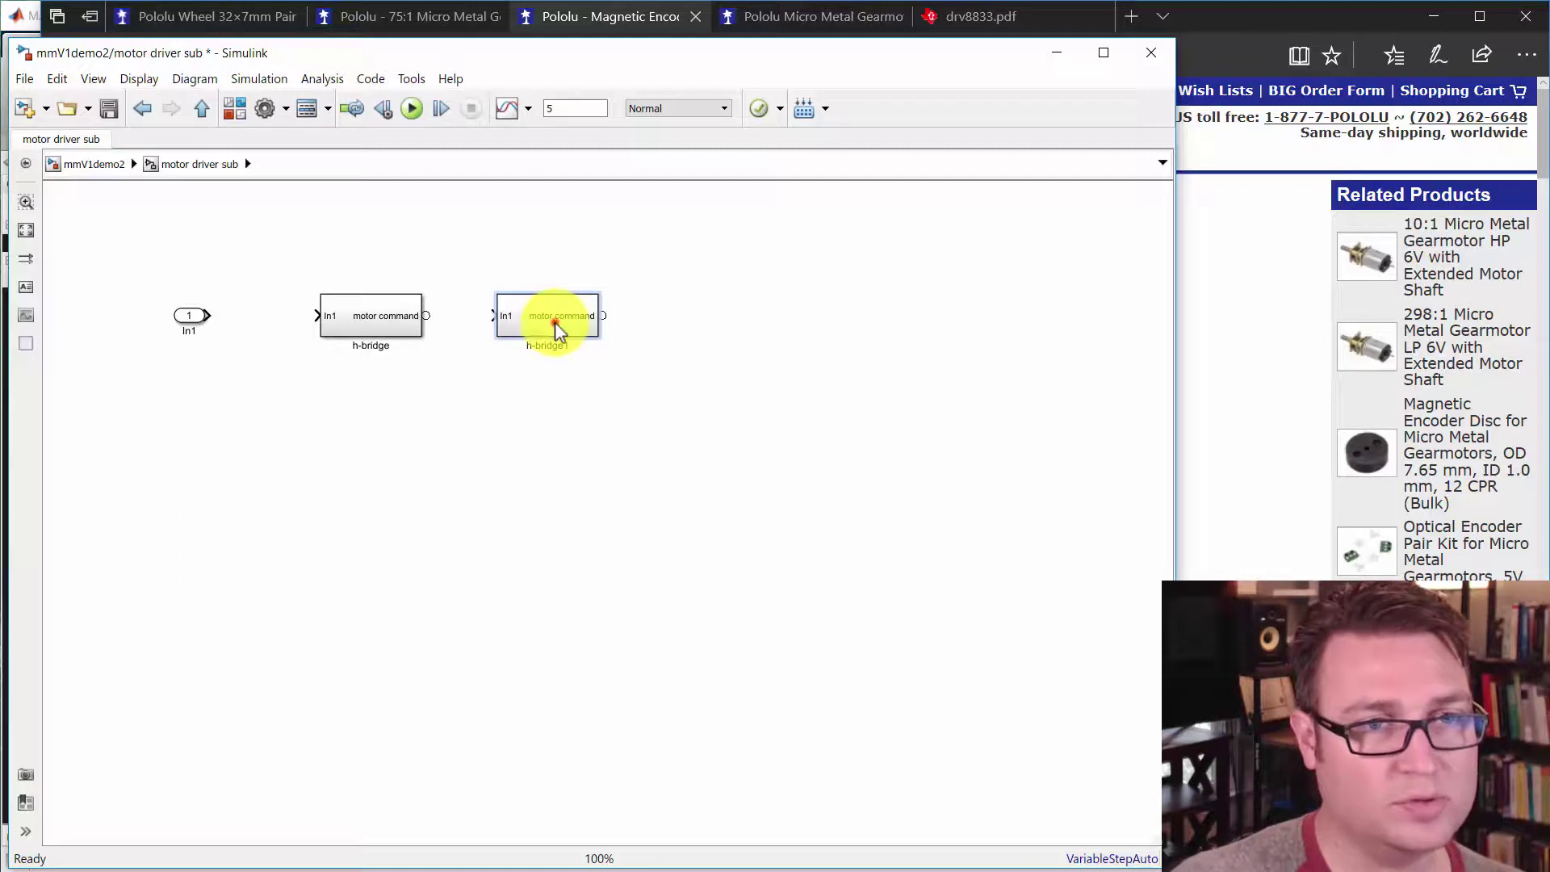
double_click(555, 323)
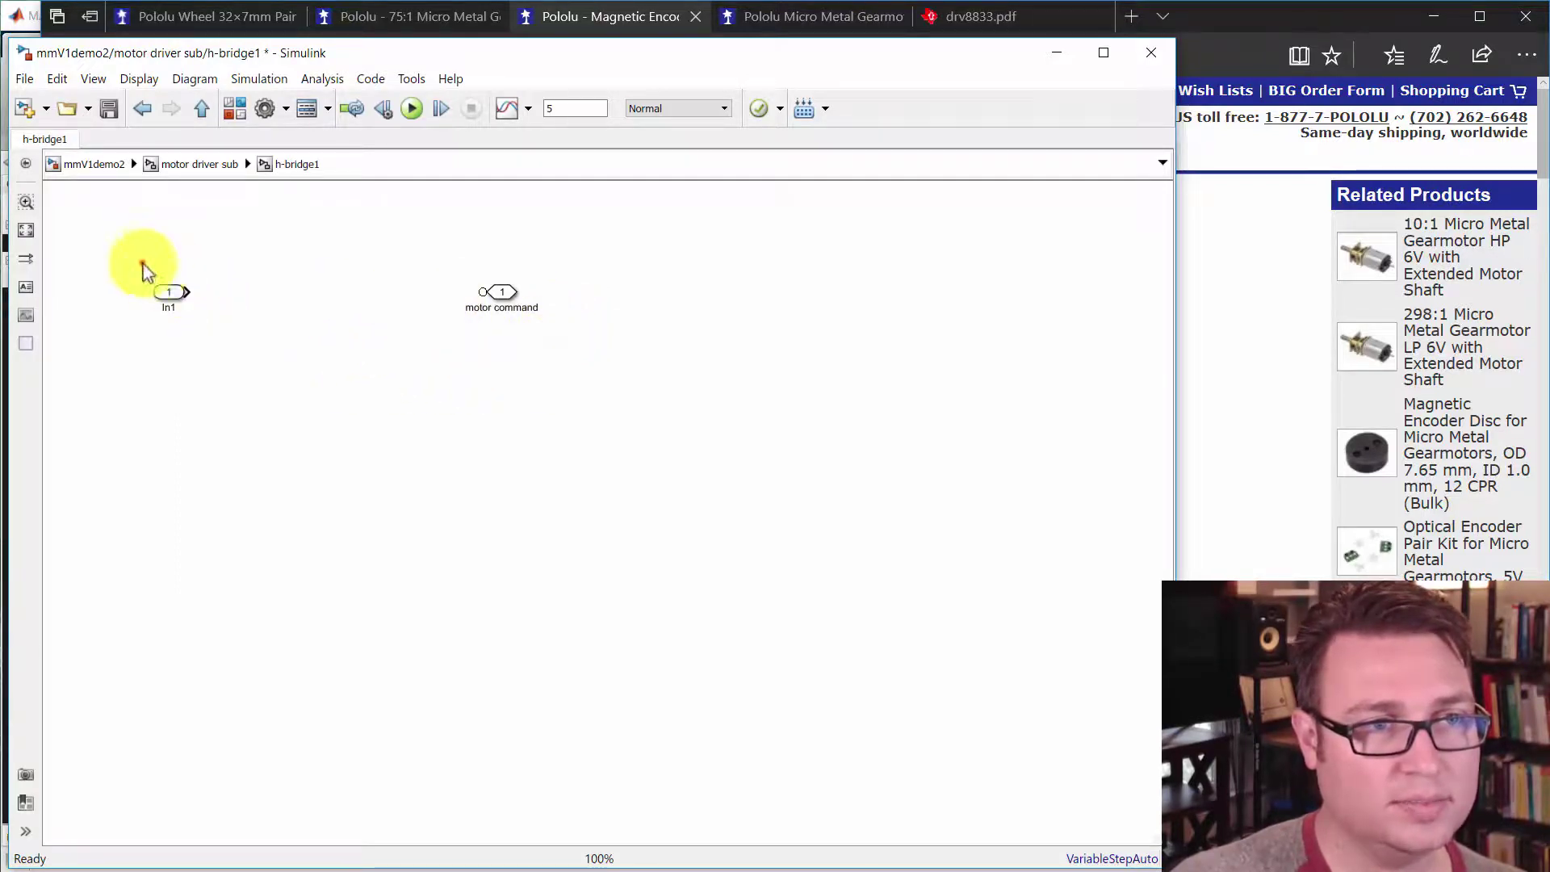
drag(142, 260, 236, 339)
key(Delete)
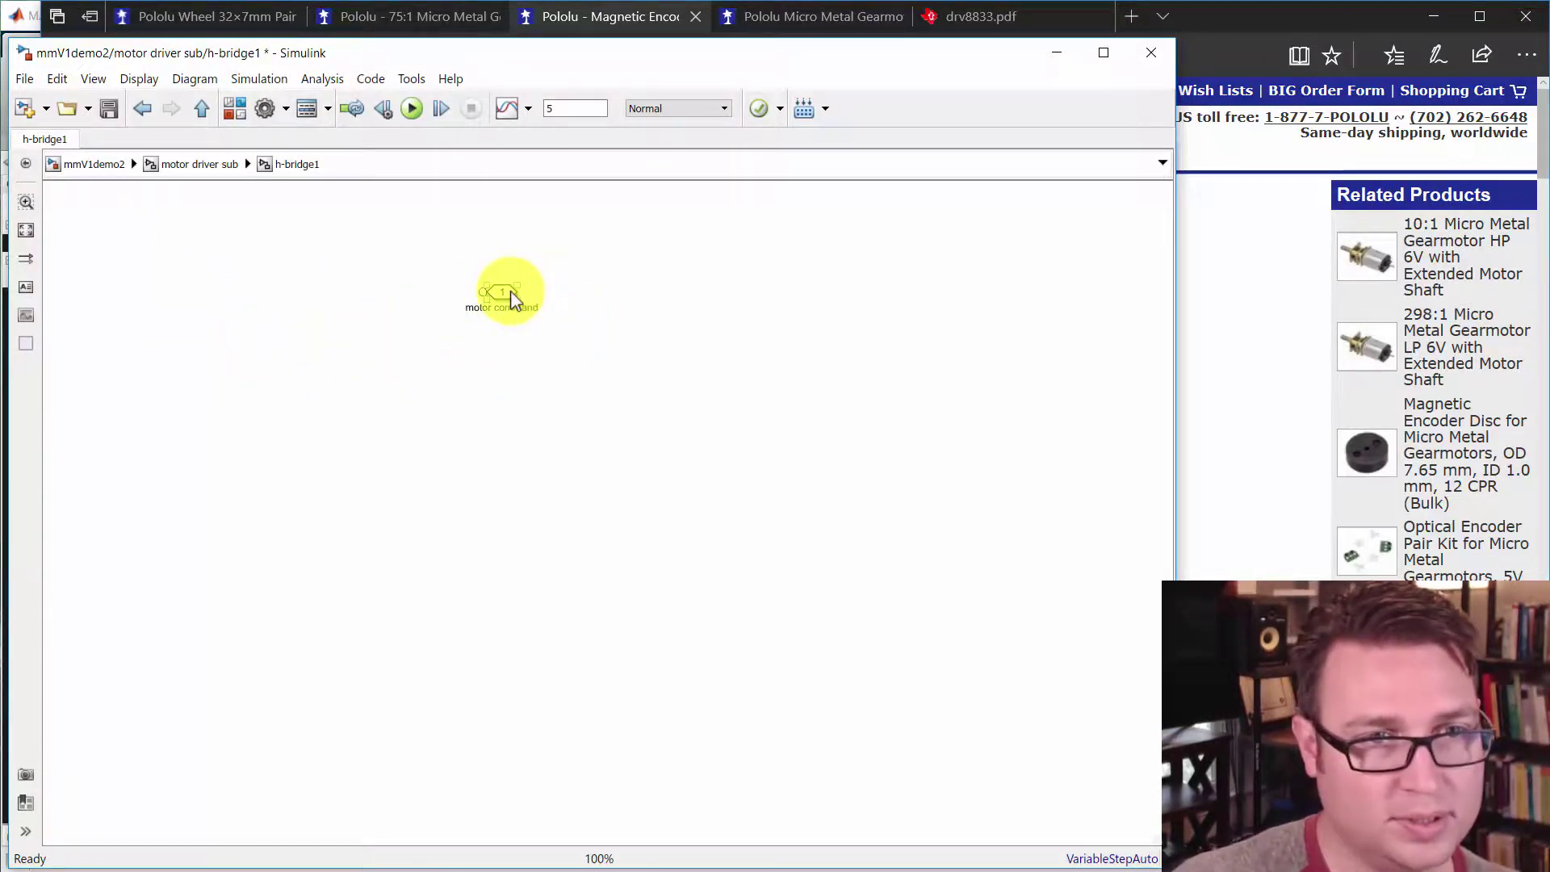
Copy the motor command port to the left and name the copy 'motor input'
ctrl+drag(502, 295, 214, 294)
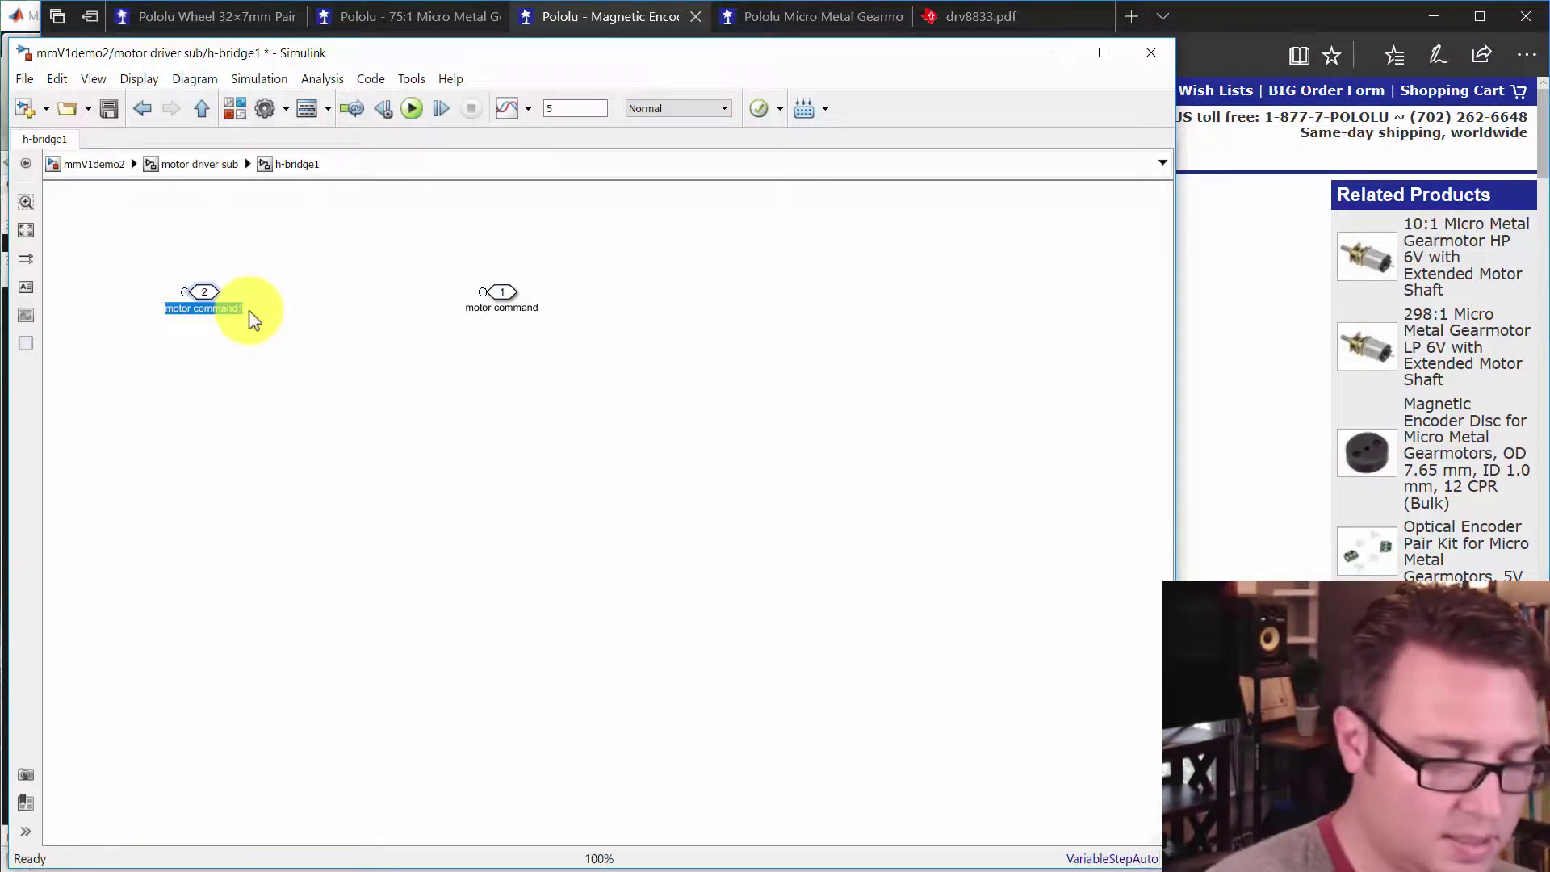
text(mot)
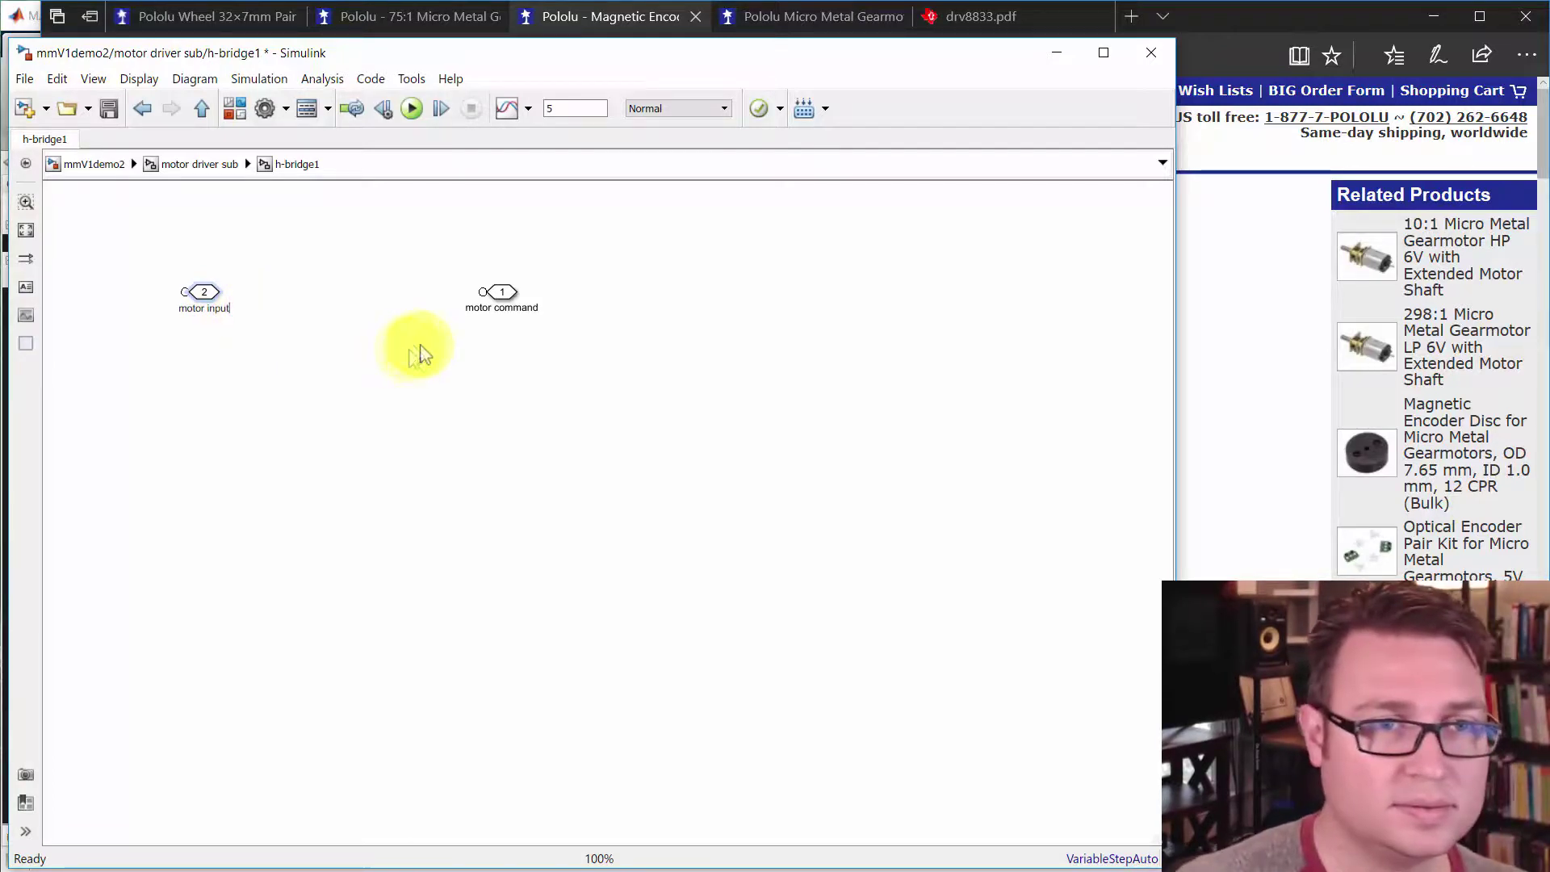
double_click(517, 308)
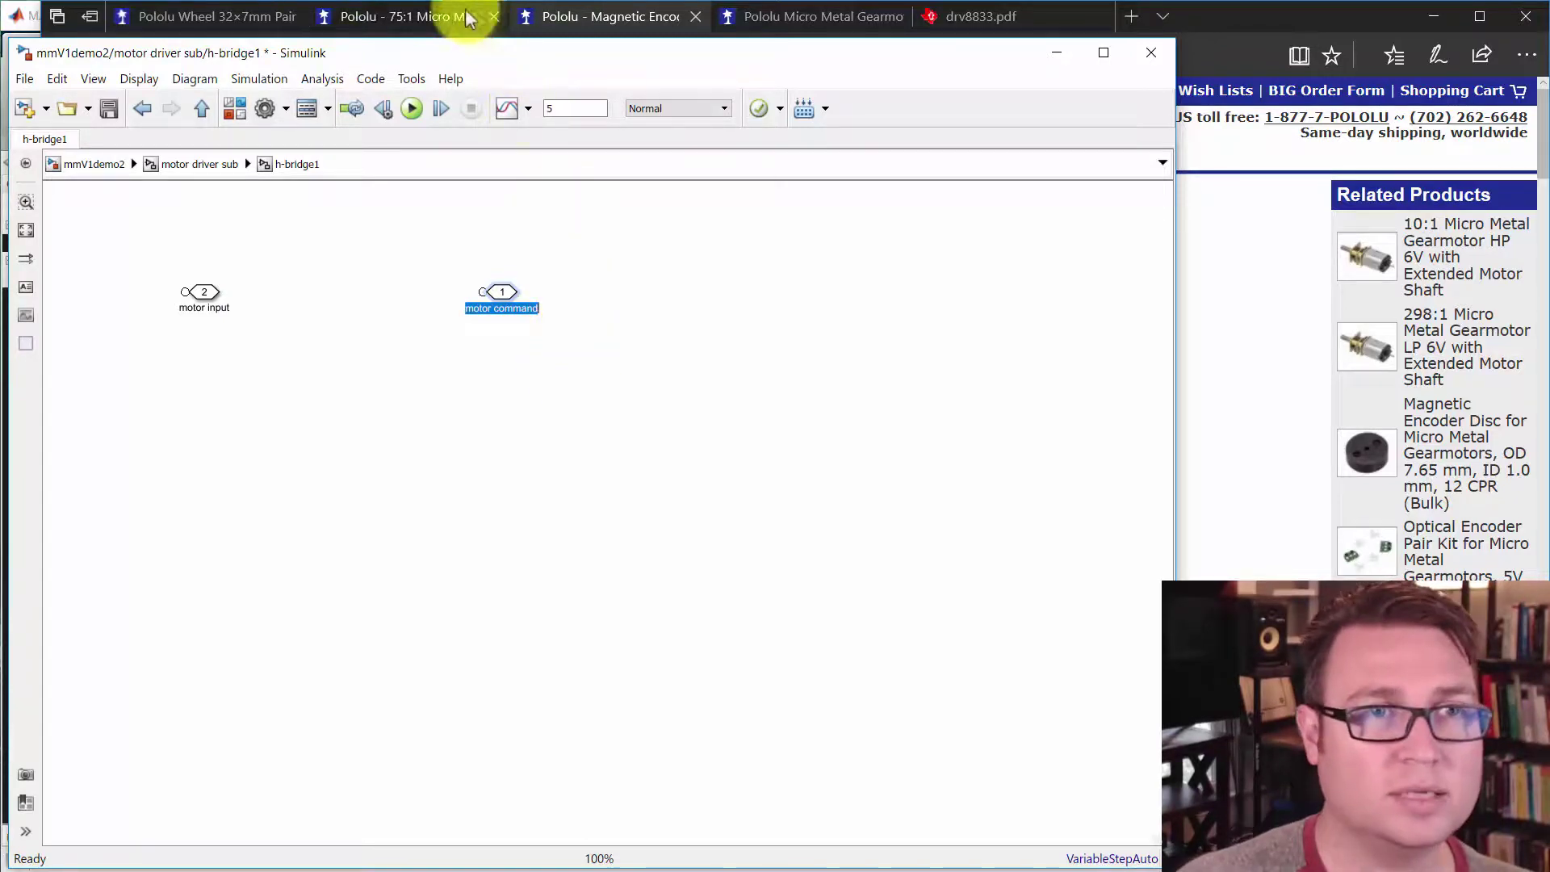
click(386, 16)
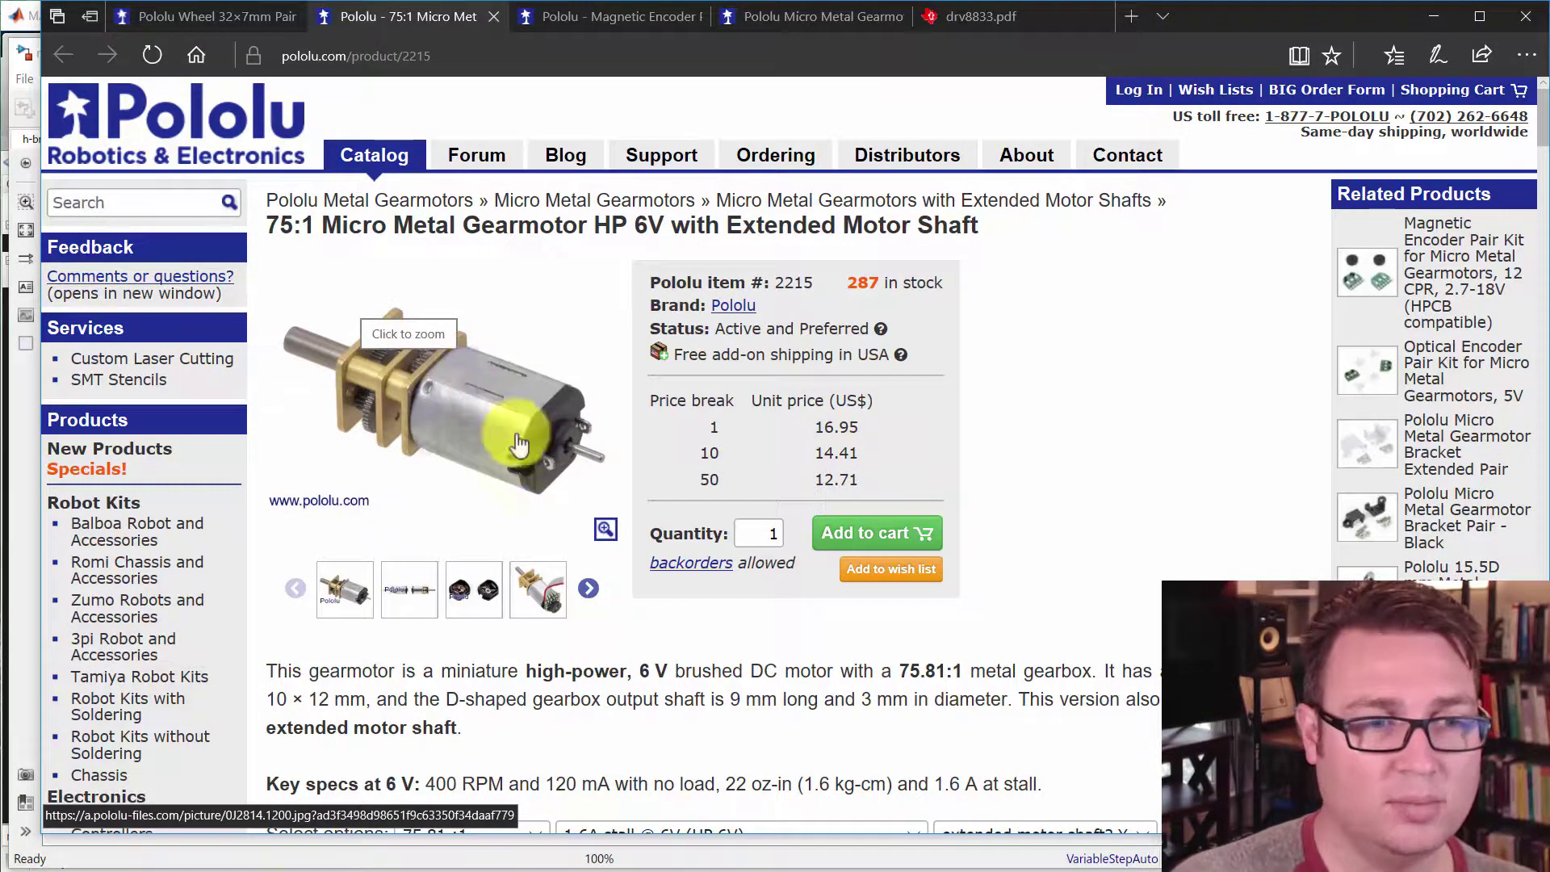
click(66, 862)
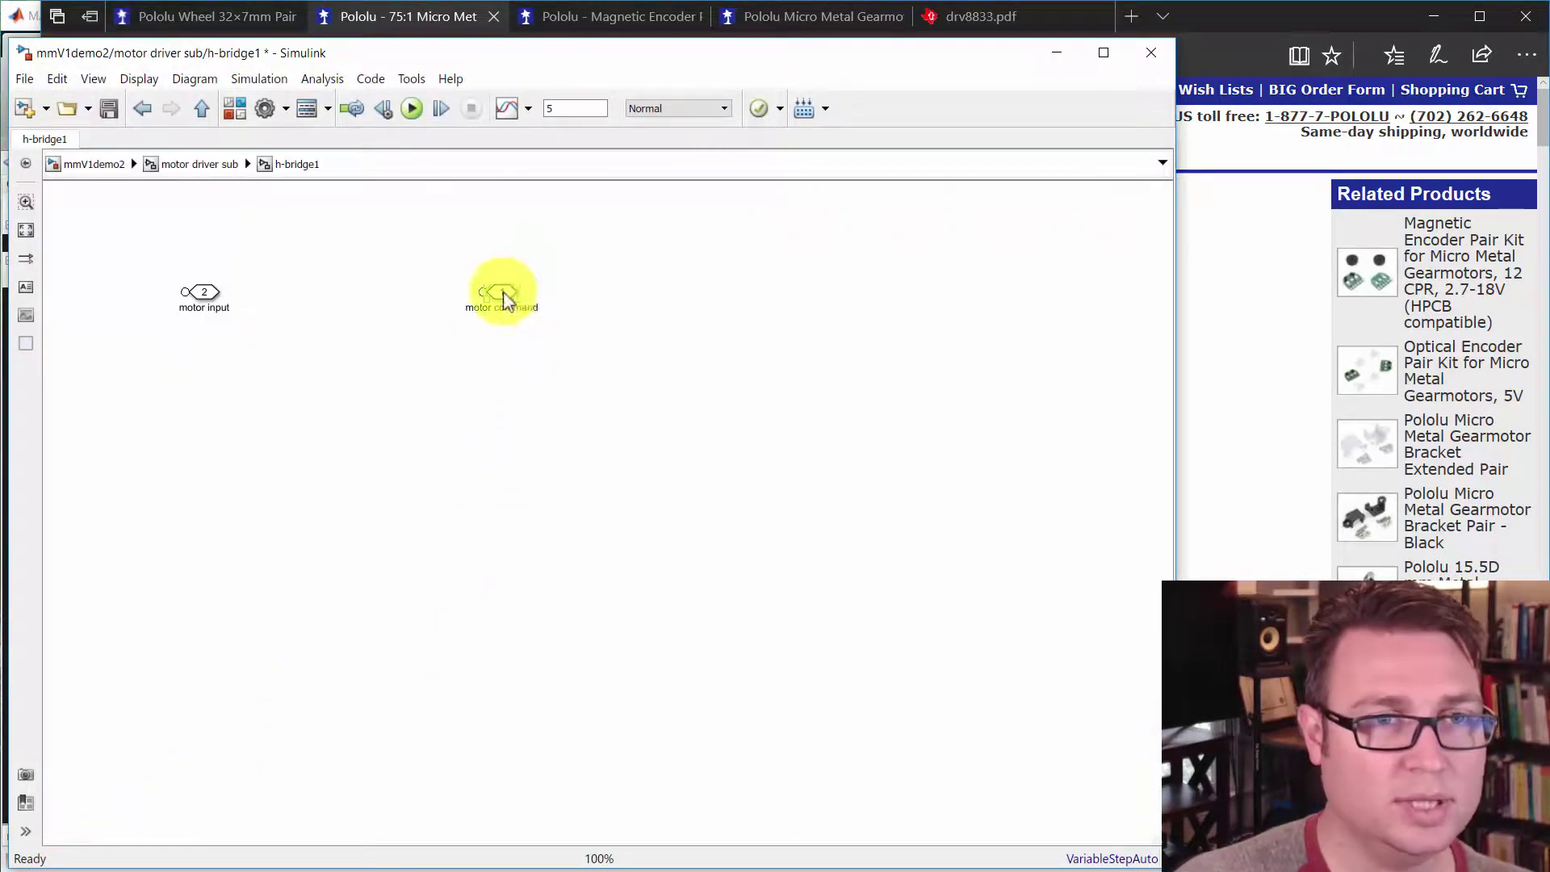
drag(502, 297, 512, 295)
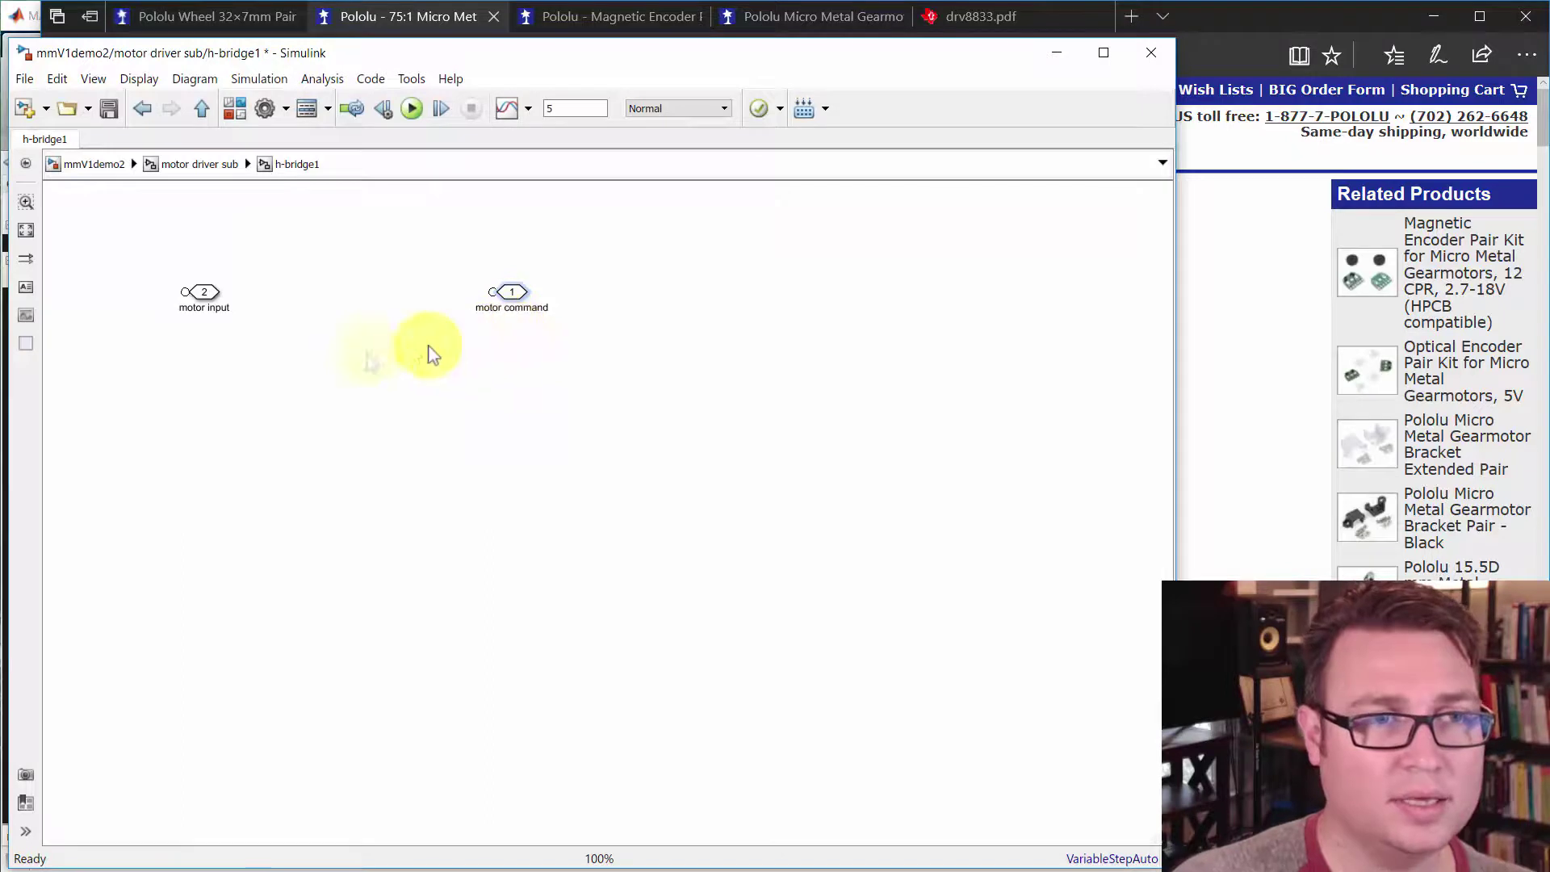
click(209, 300)
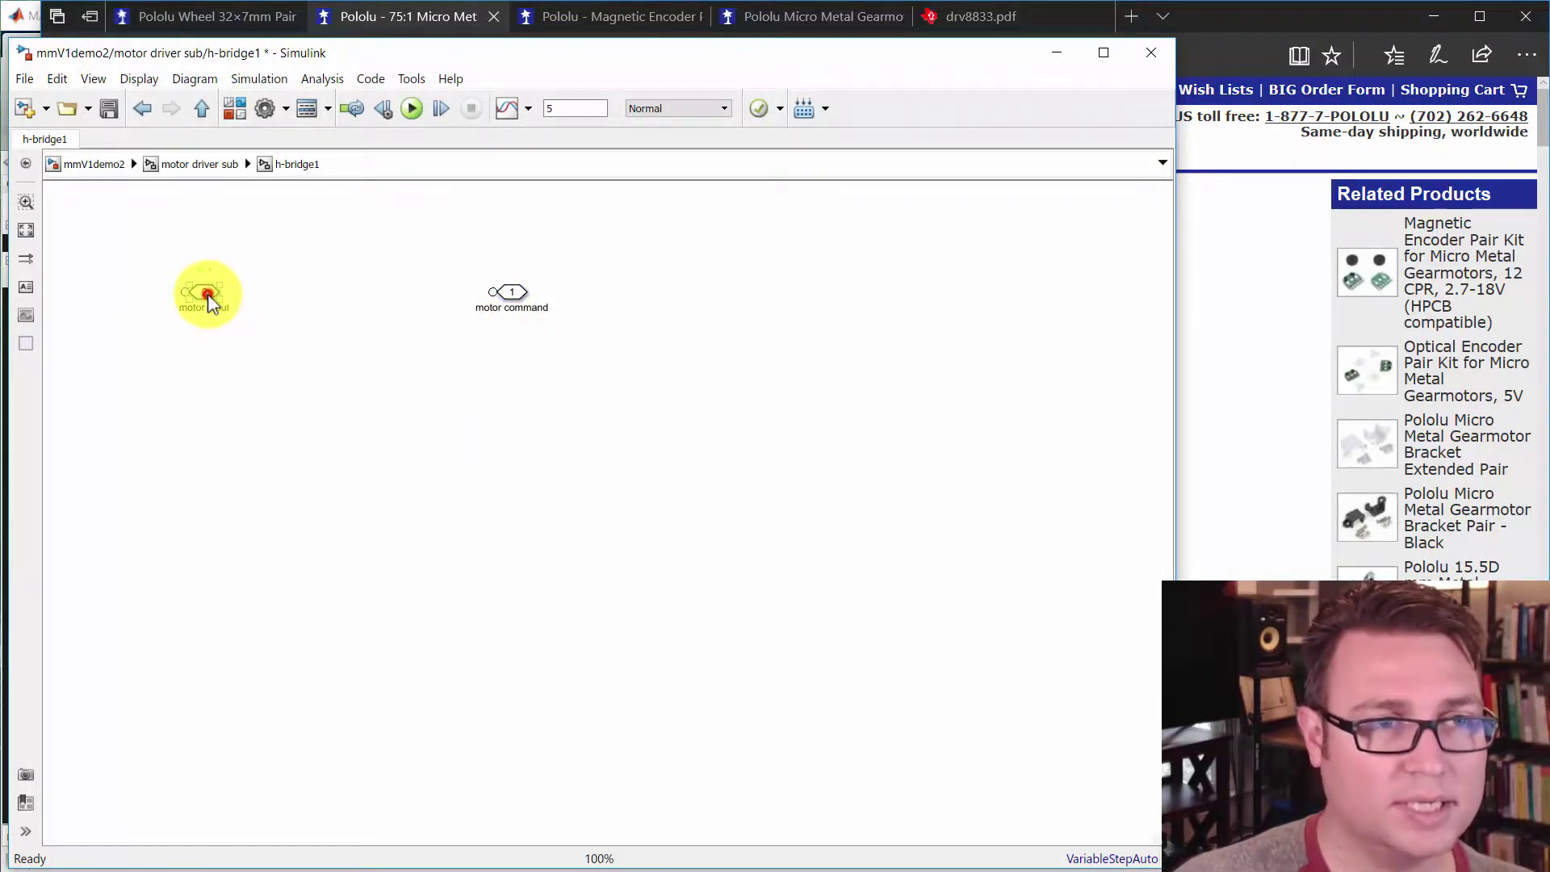
Set motor input's port location to Left and rotate the block twice
double_click(207, 294)
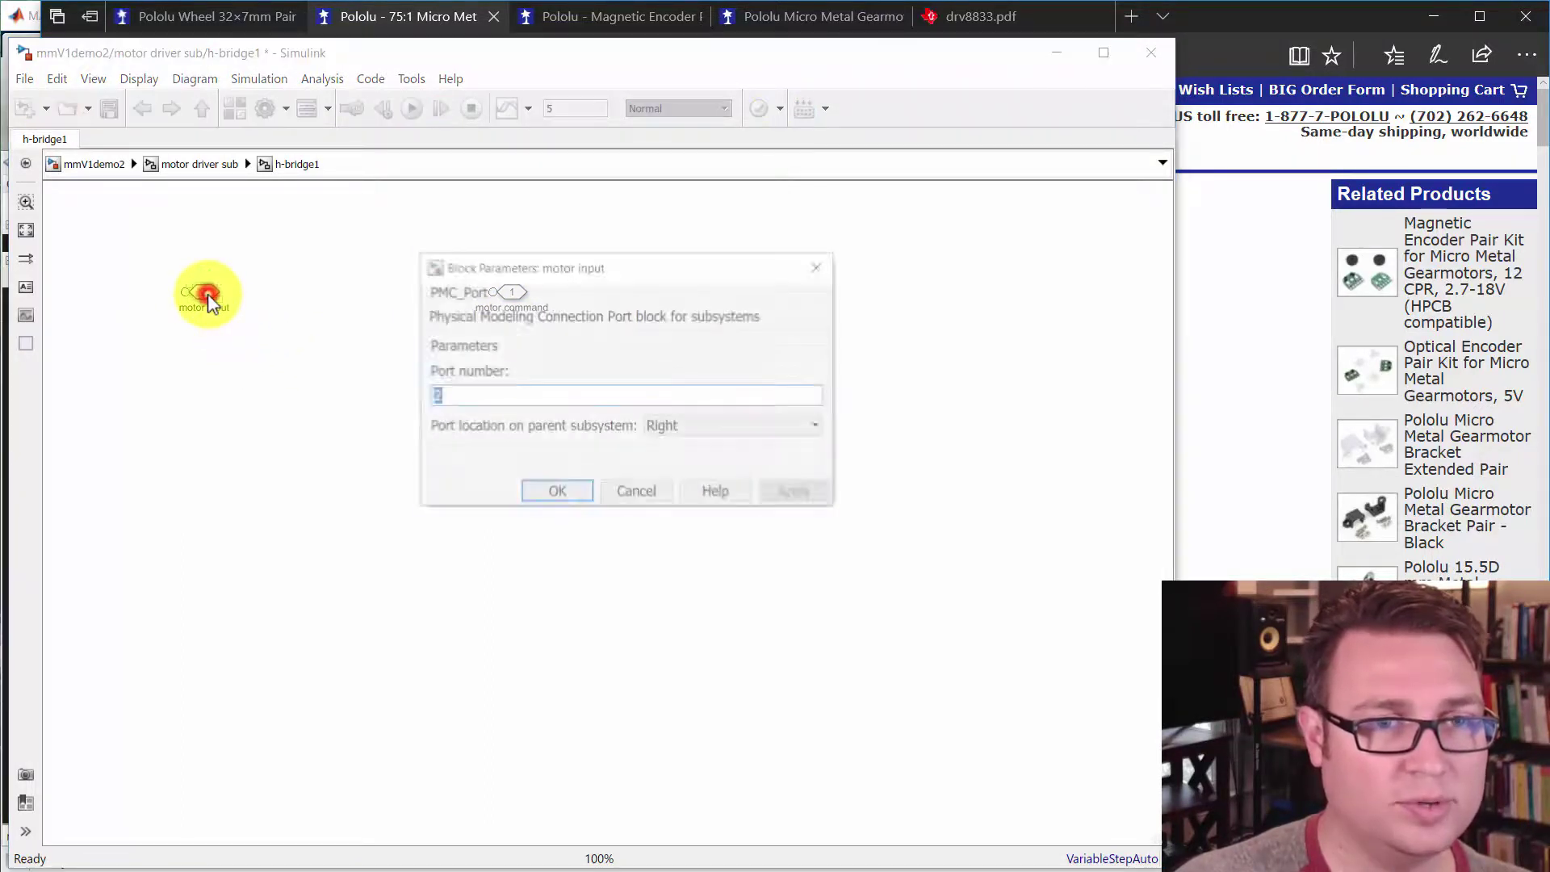
click(785, 427)
click(729, 446)
click(537, 493)
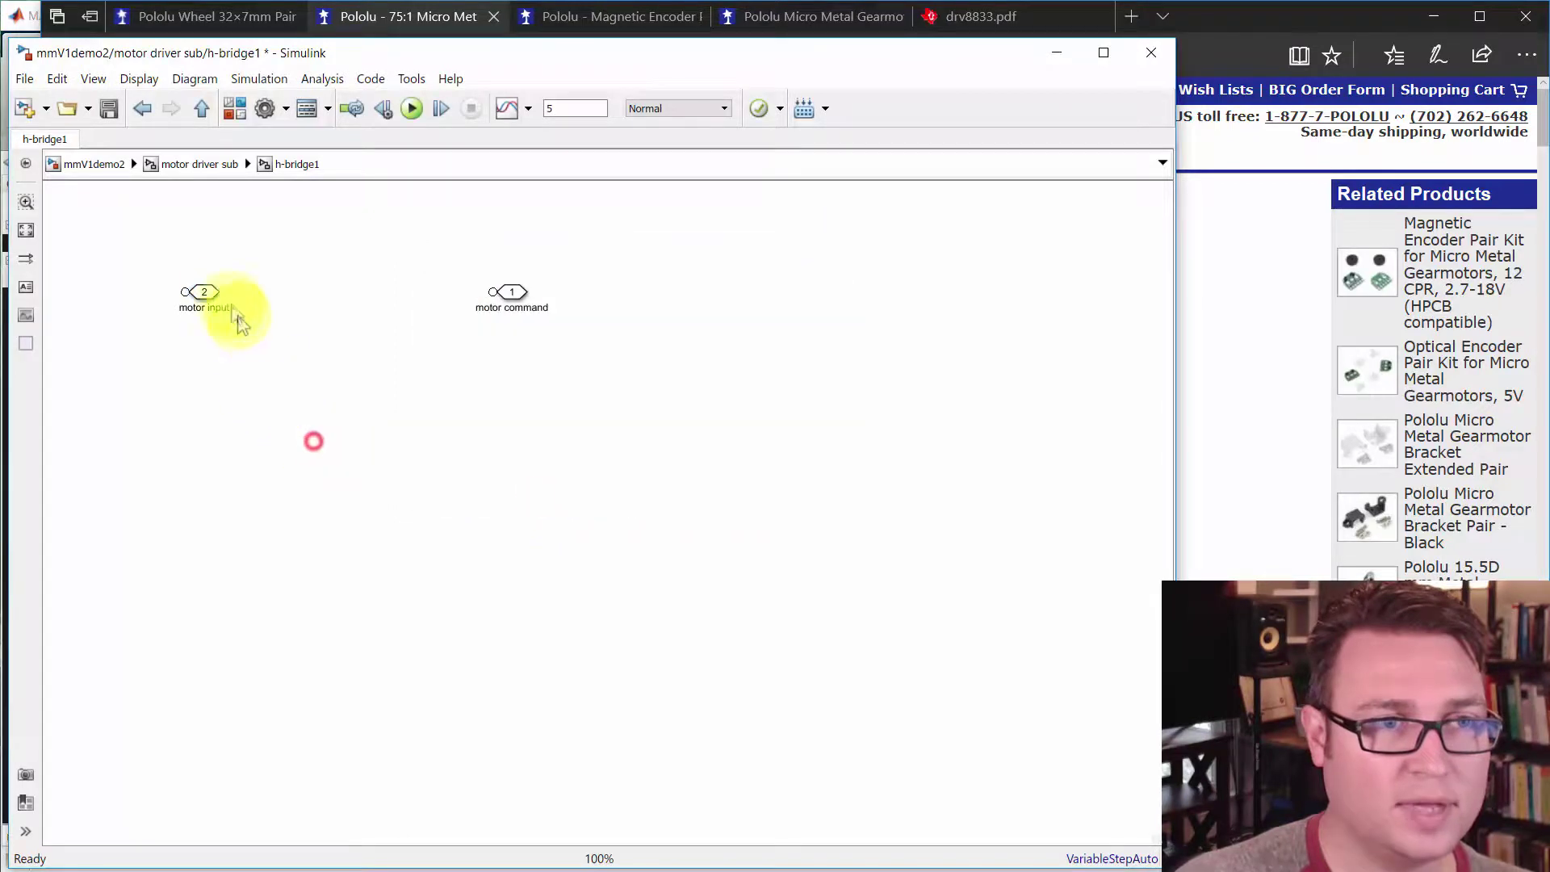
key(ctrl+r)
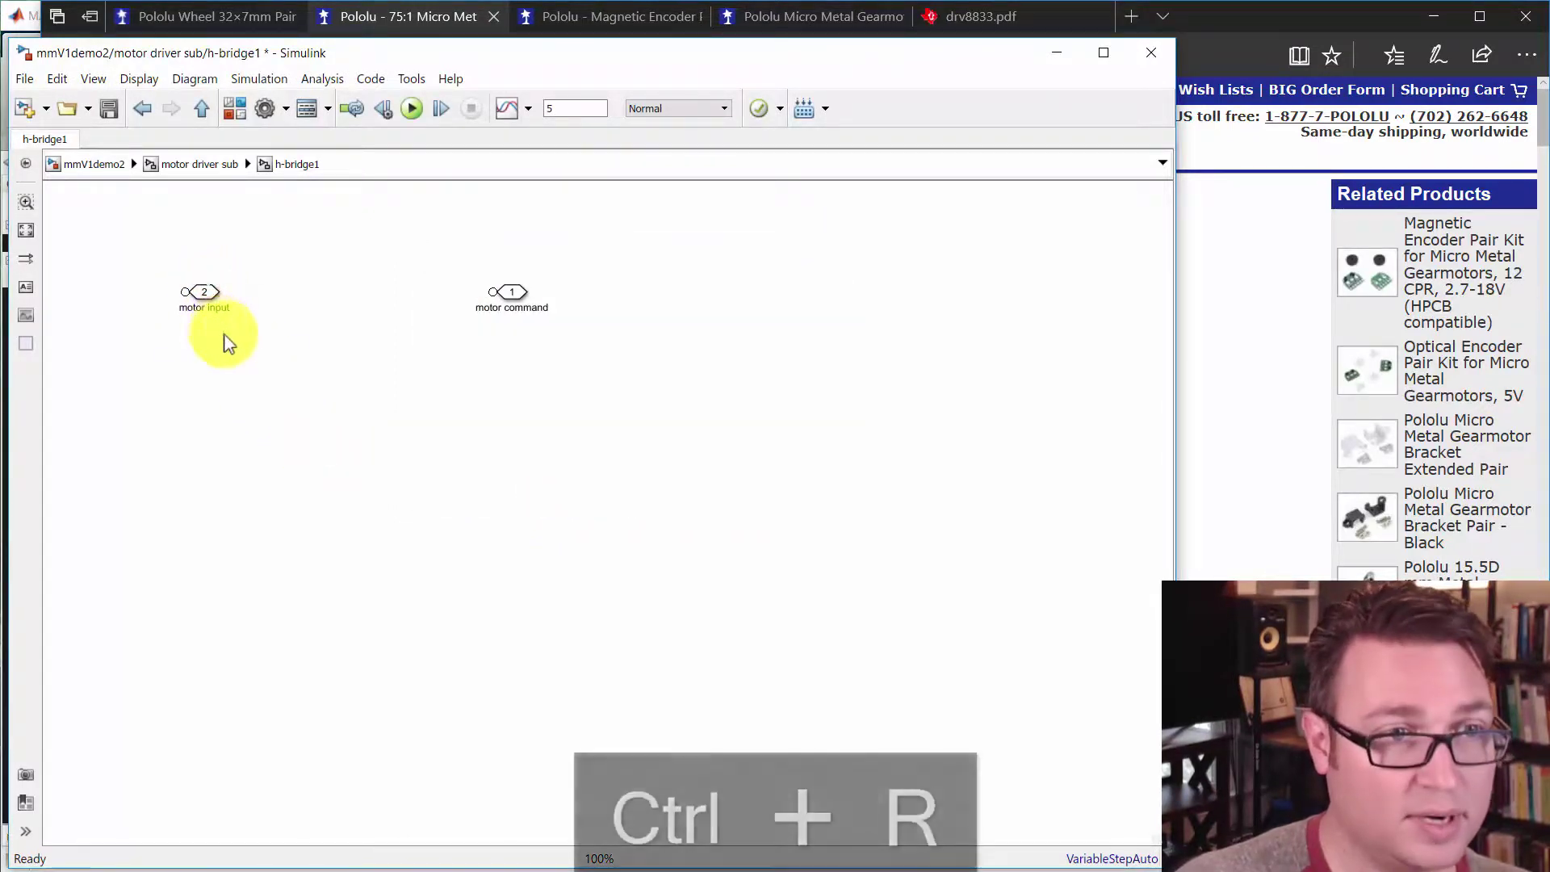
key(ctrl+r)
key(ctrl+r)
click(355, 339)
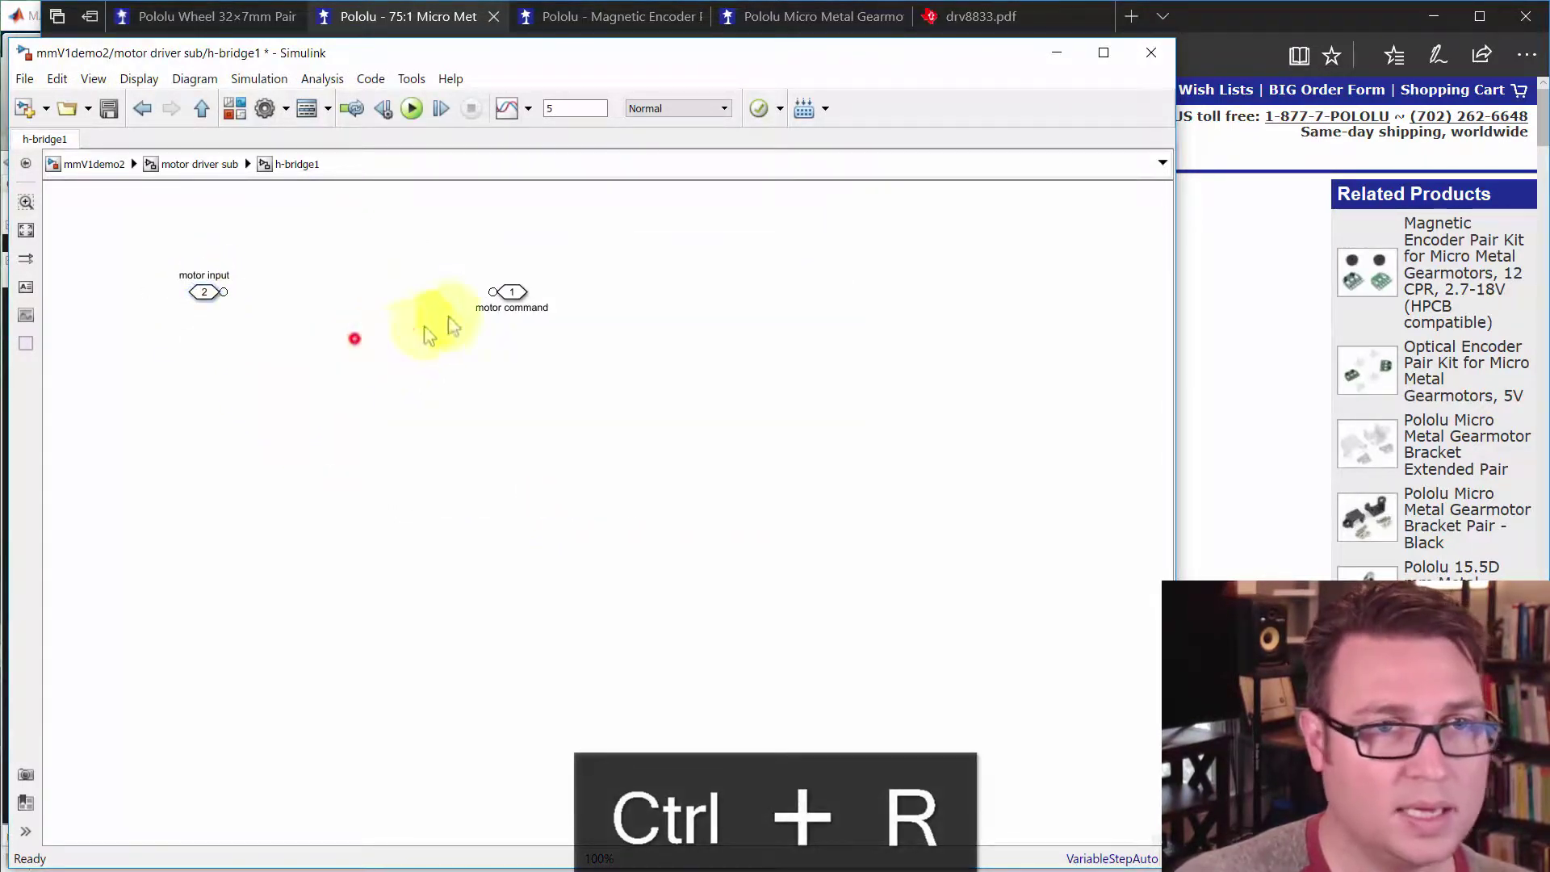
Rename motor command to 'motor shaft out', move motor input's label below it, and return to motor driver sub
click(507, 303)
drag(507, 303, 523, 307)
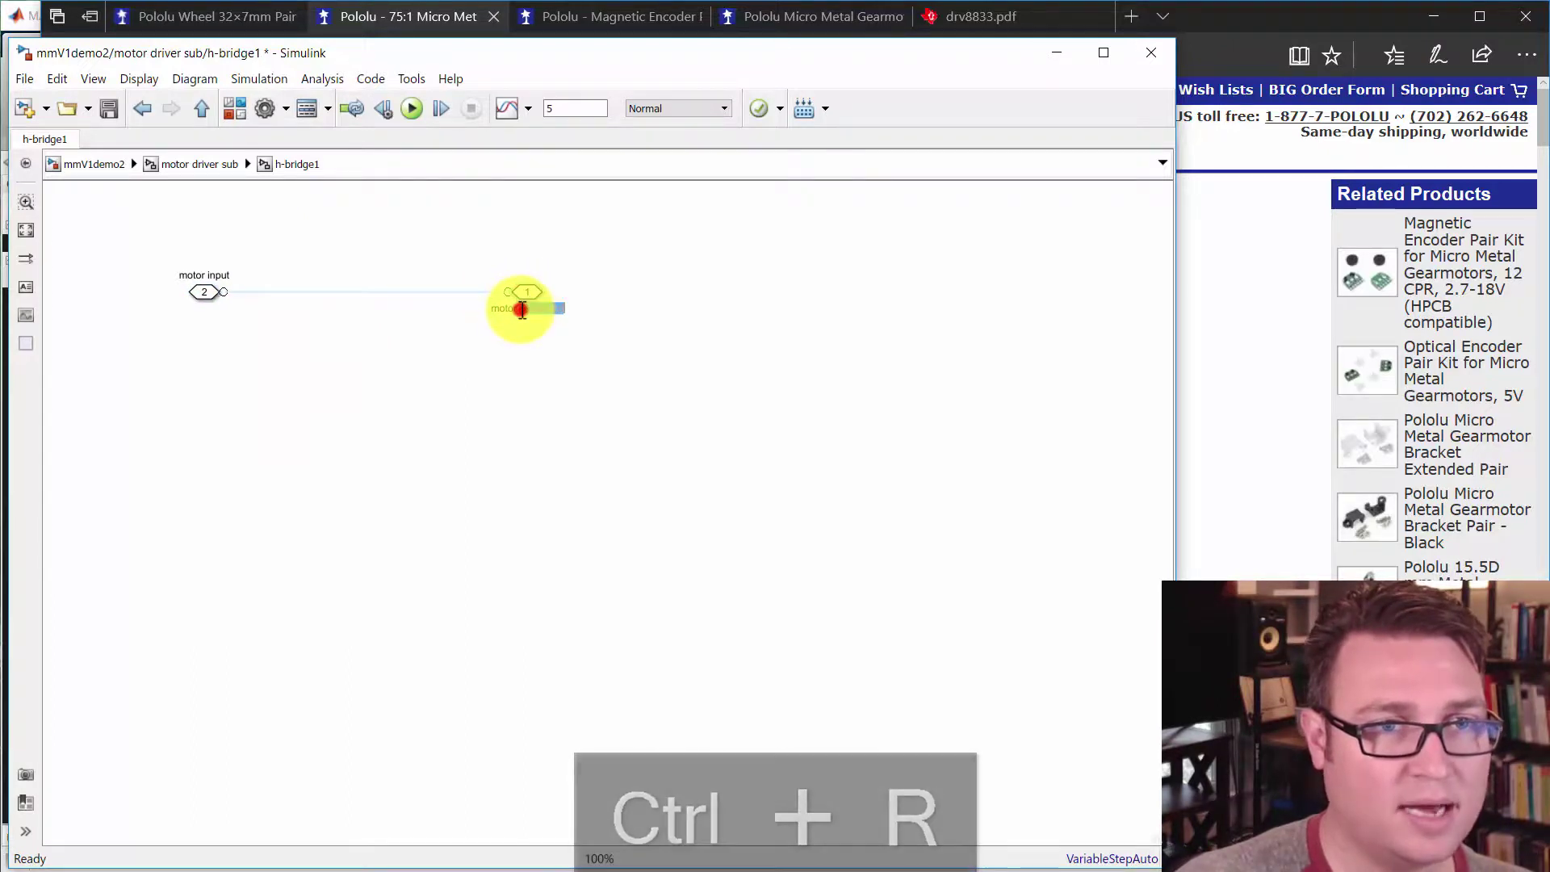
double_click(525, 309)
key(BackSpace)
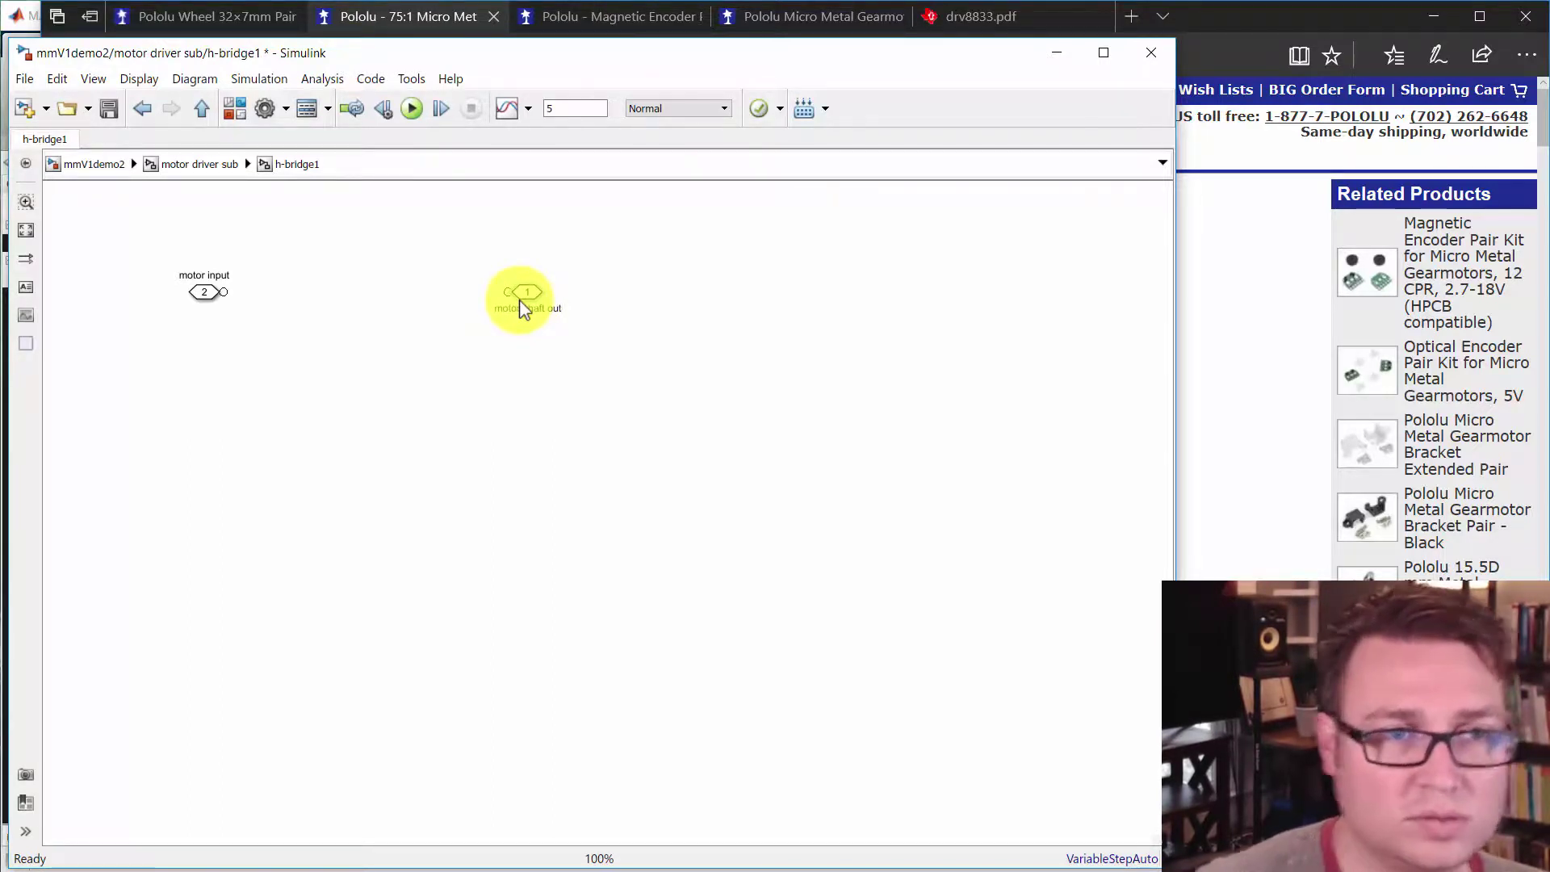
click(527, 329)
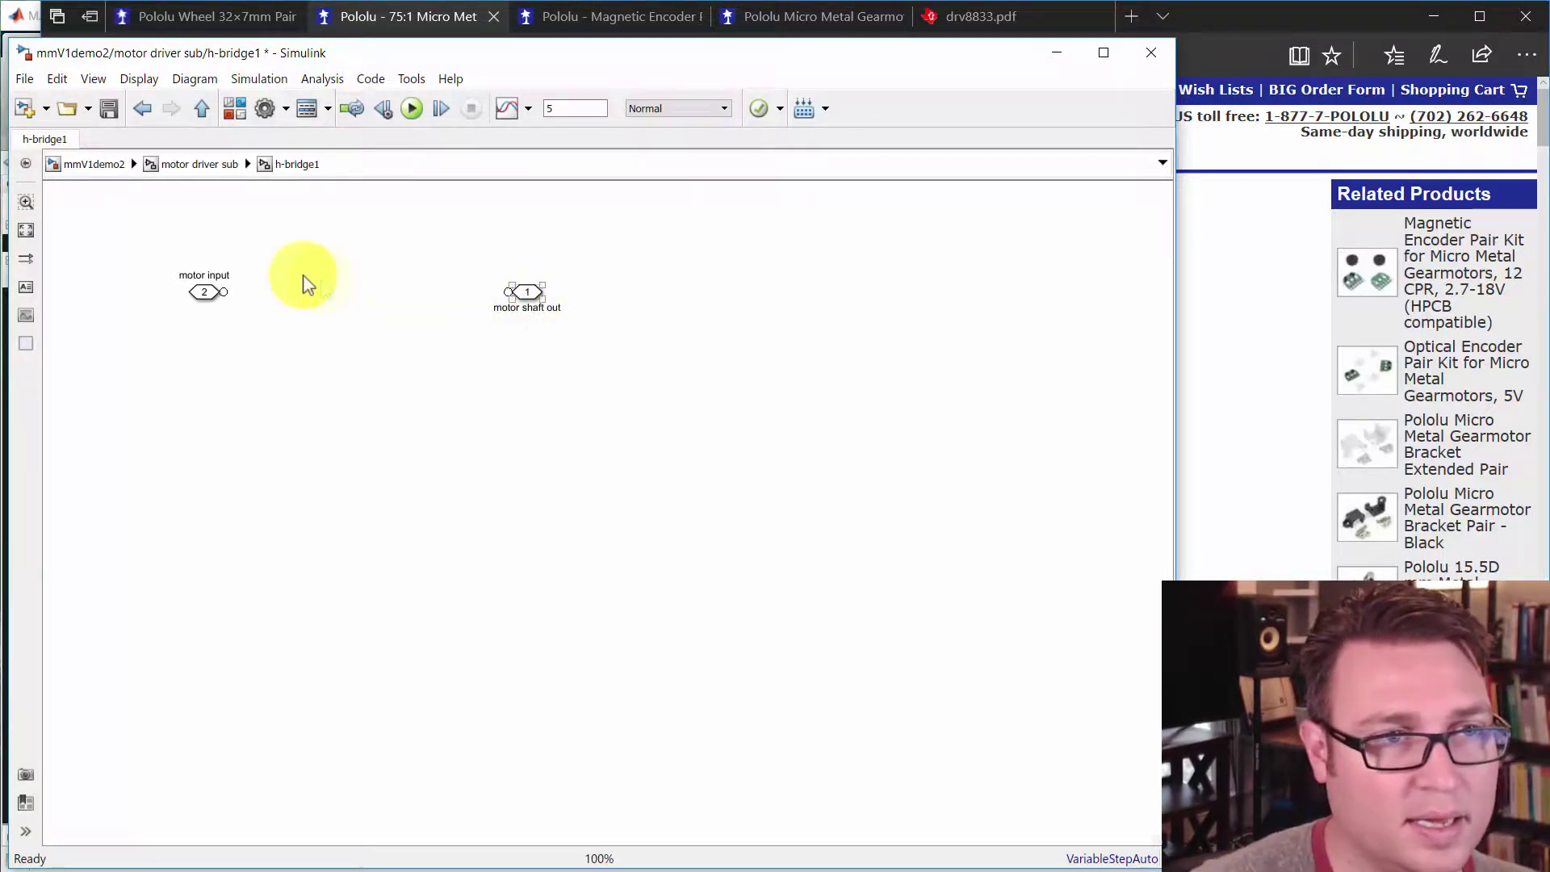
drag(221, 274, 221, 304)
click(382, 368)
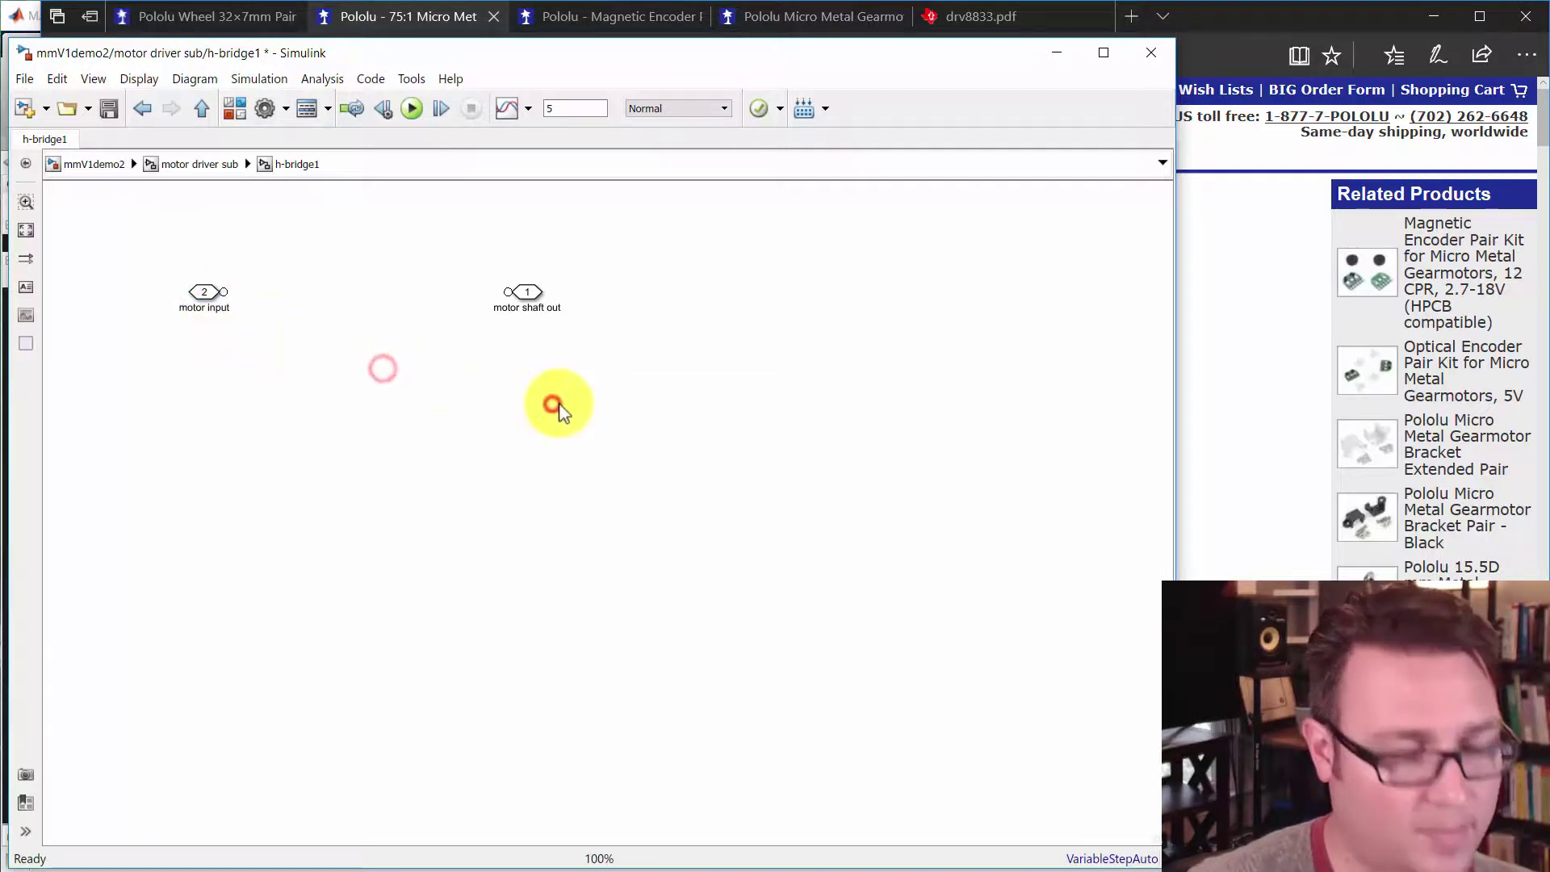
key(Escape)
click(560, 462)
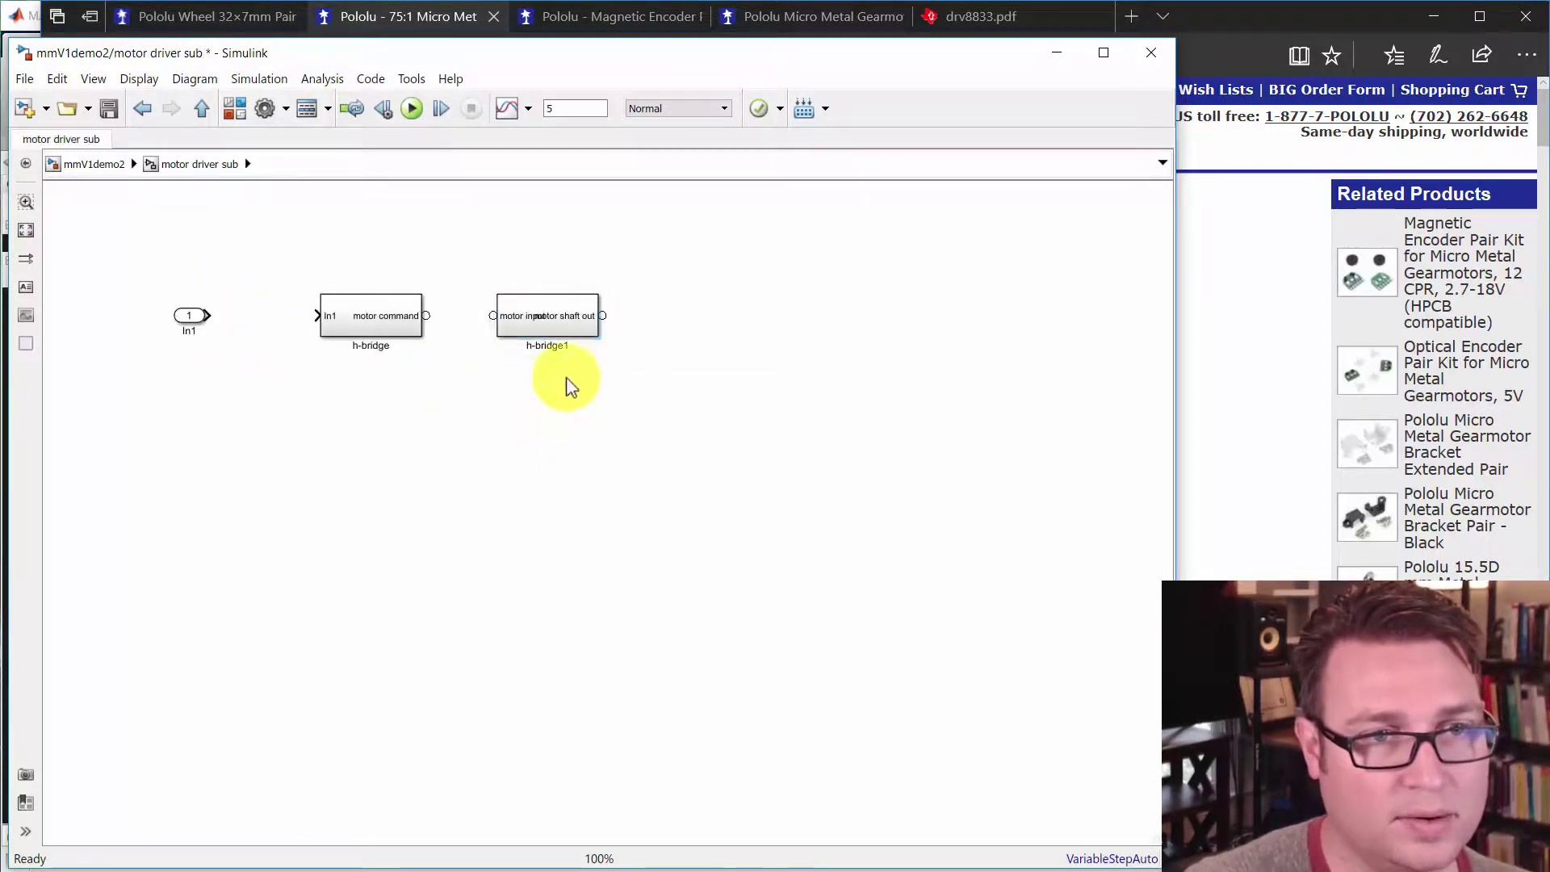
Rename h-bridge1 to 'motor', widen and align it, and rename its copy 'gearbox'
double_click(548, 343)
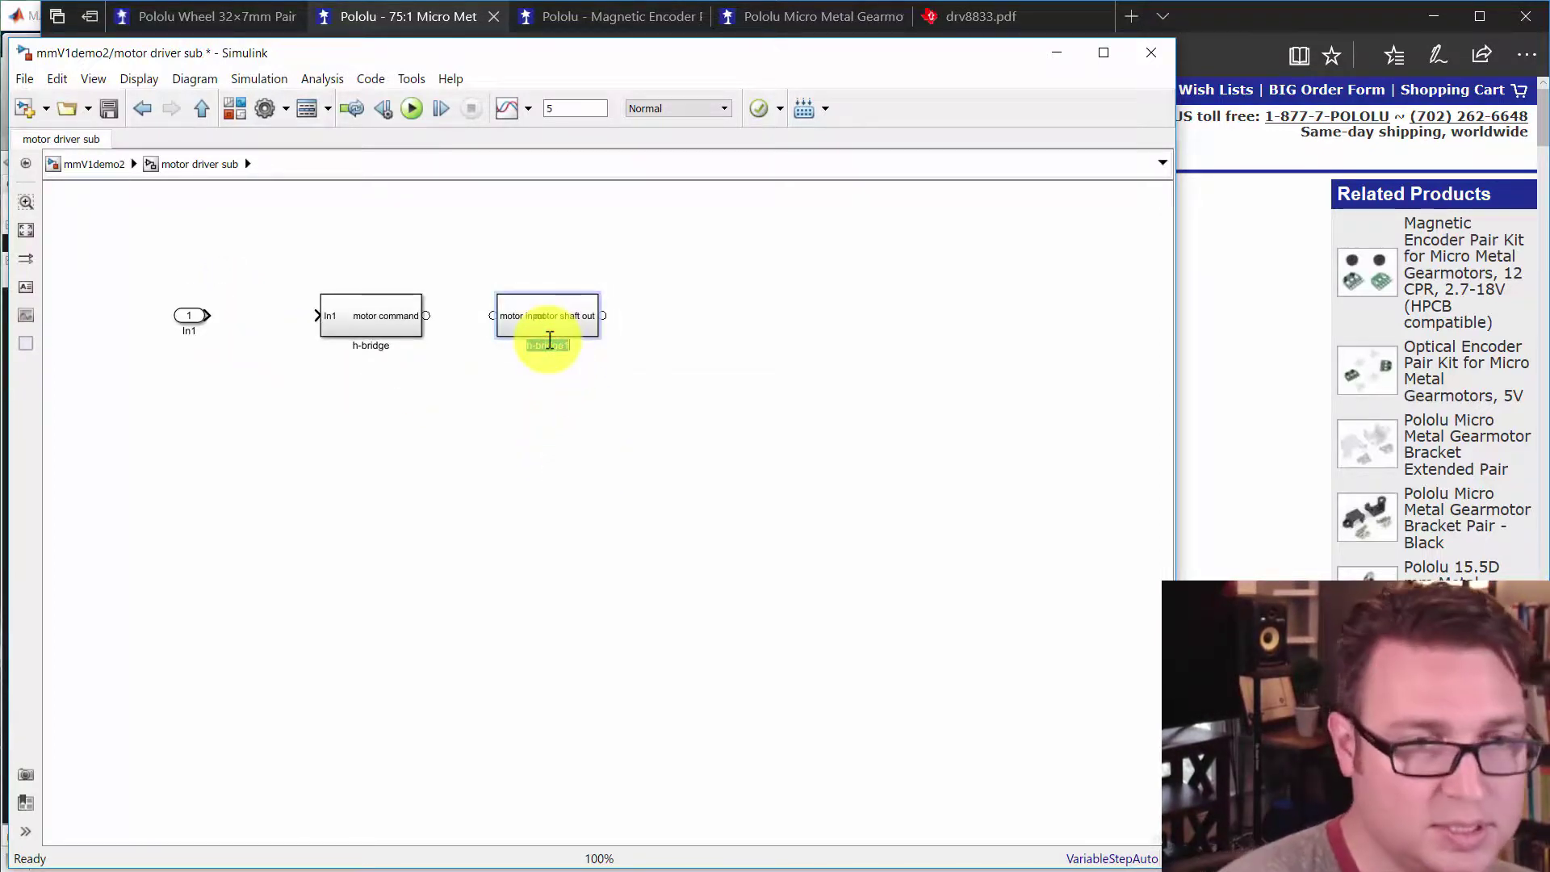
click(573, 398)
drag(596, 290, 640, 300)
click(606, 373)
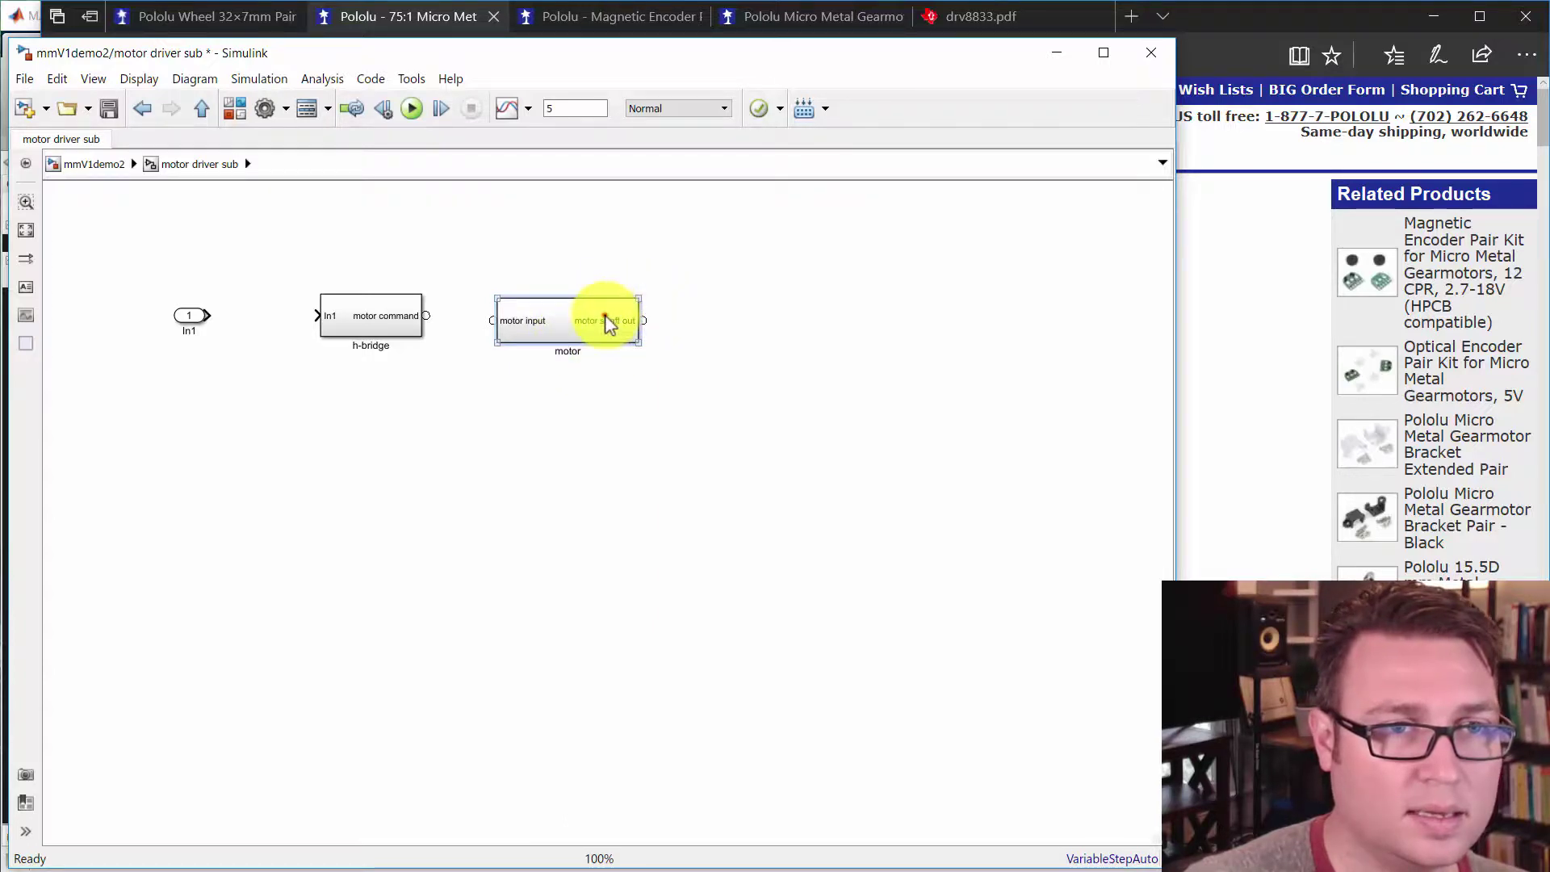
drag(609, 322, 764, 326)
click(593, 386)
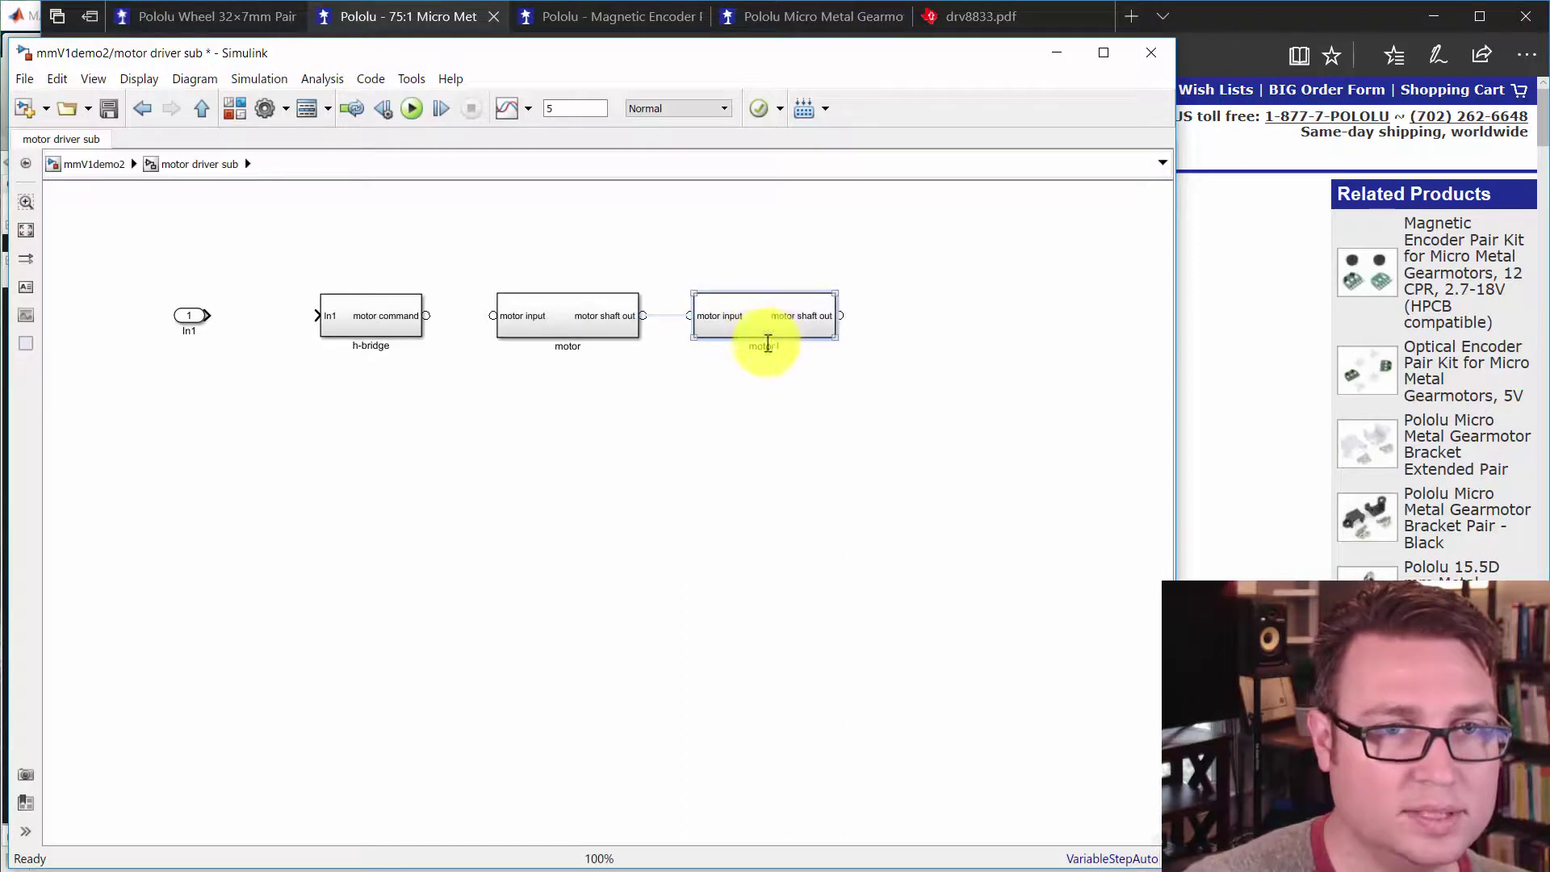
double_click(765, 344)
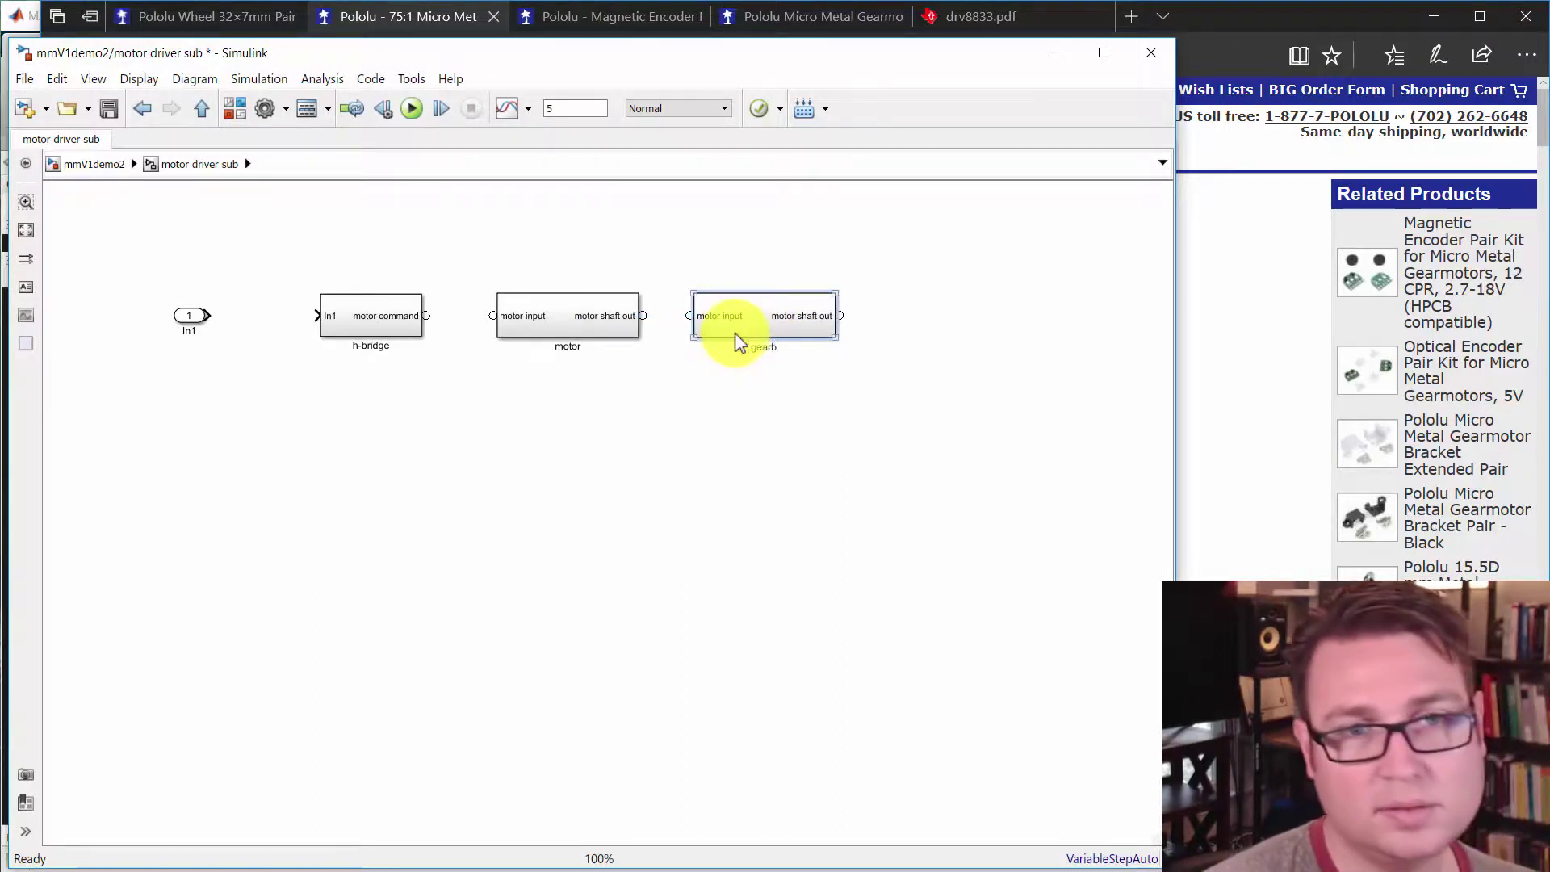
click(770, 383)
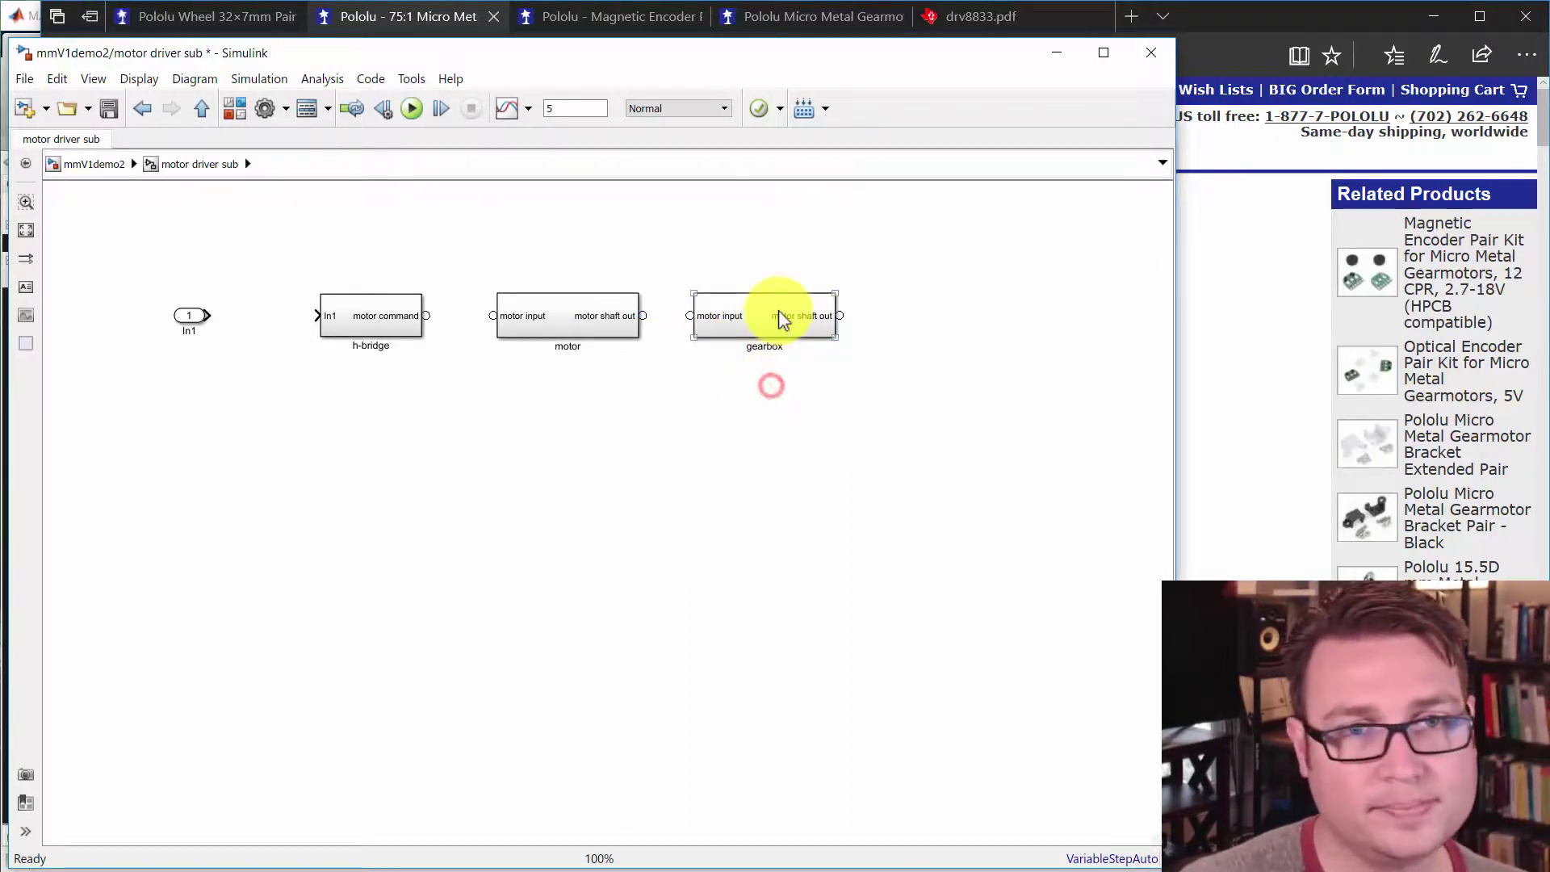
Rename the gearbox ports 'motor shaft in' and 'gearbox shaft out', then nudge gearbox right
double_click(778, 311)
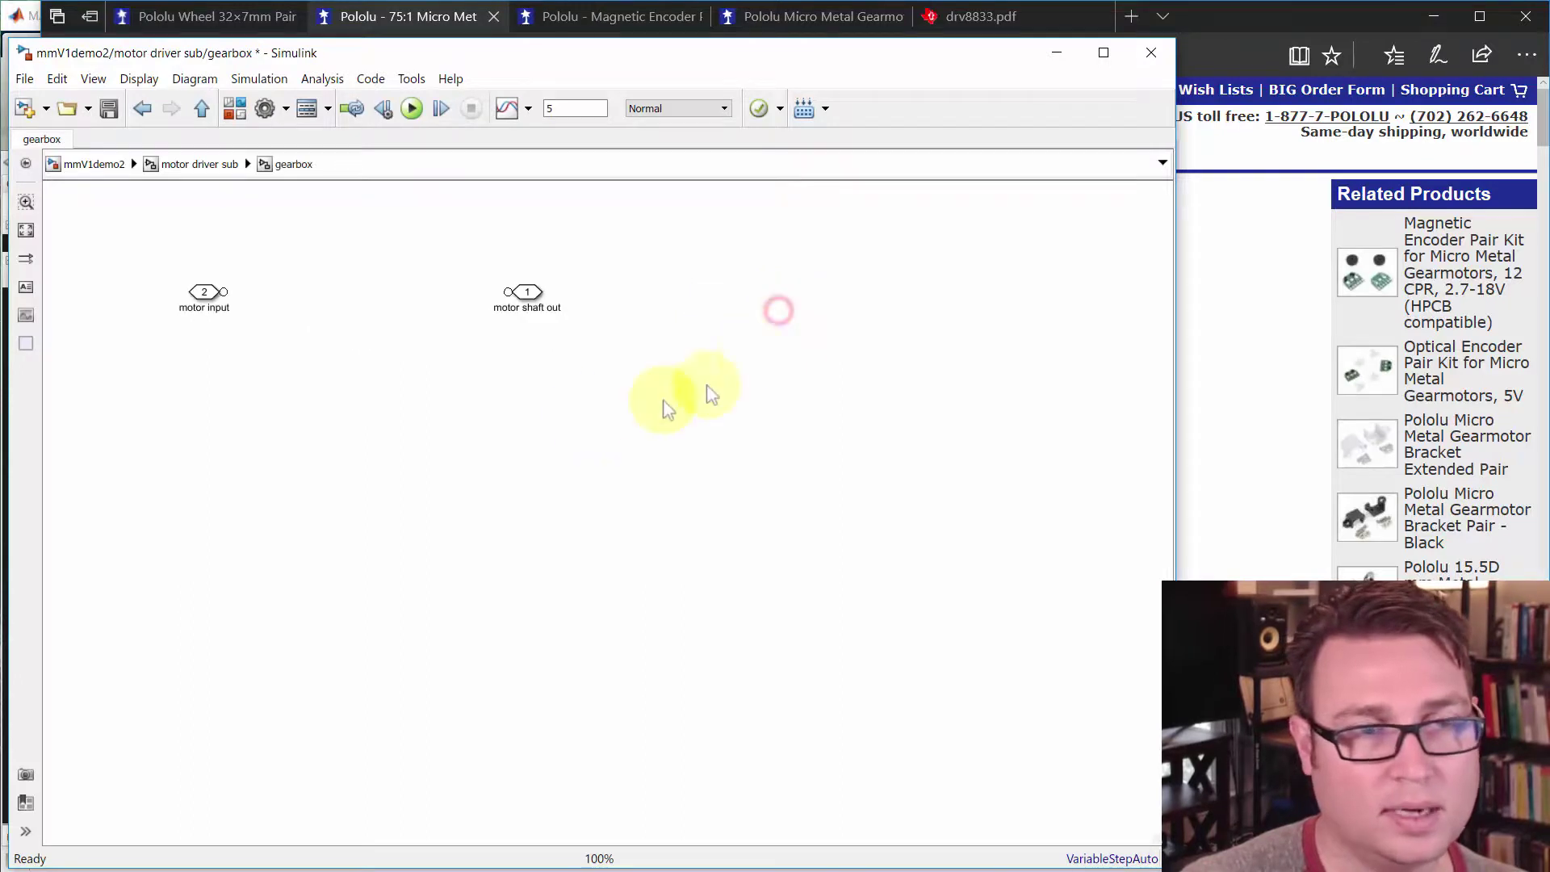
double_click(208, 308)
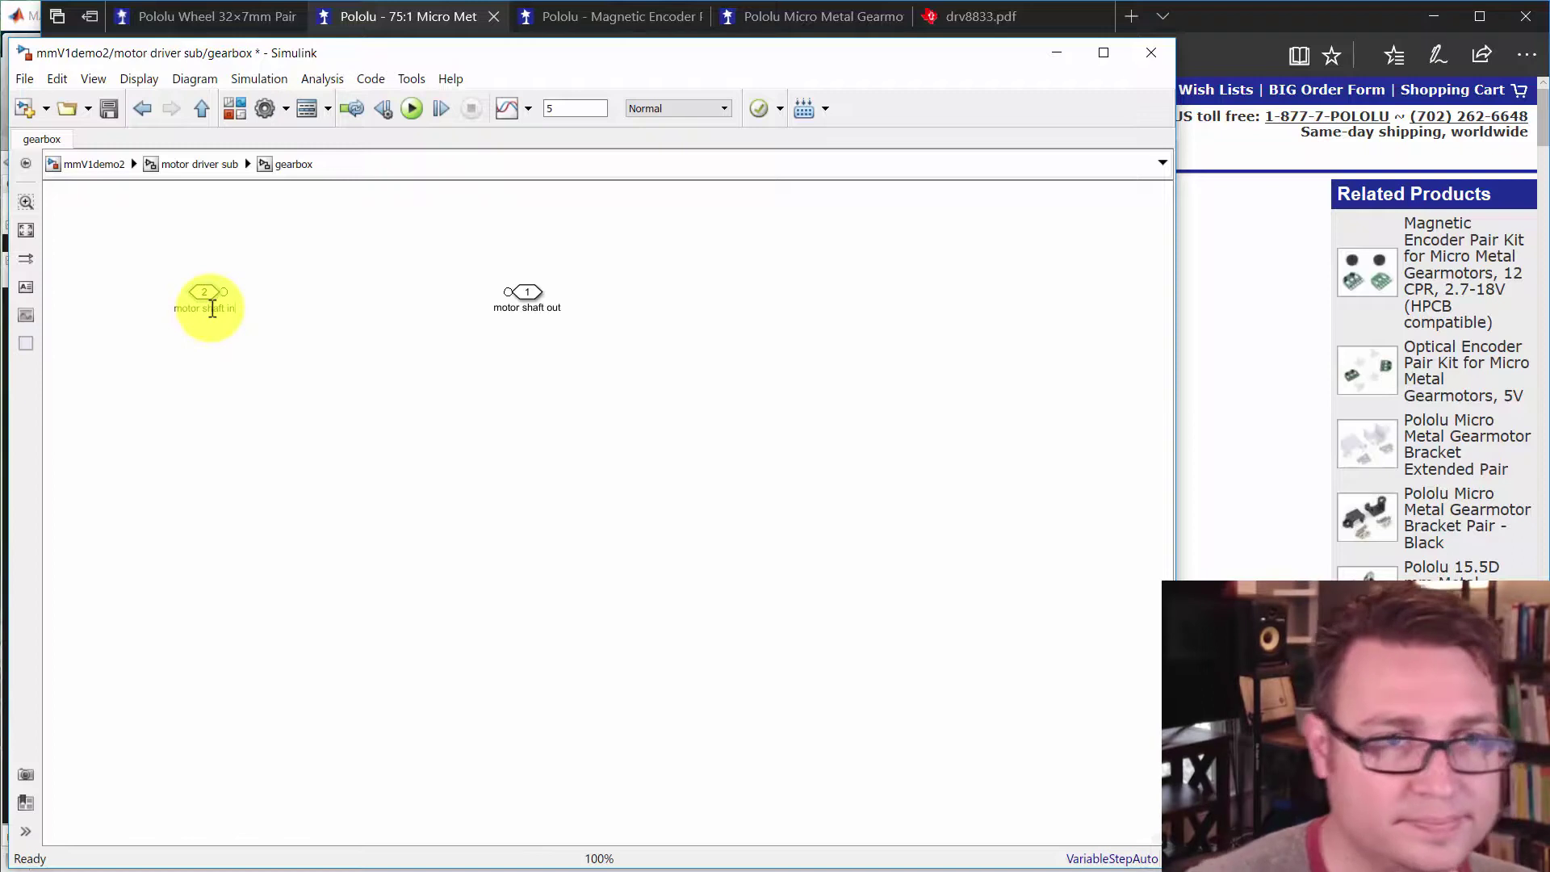
double_click(527, 306)
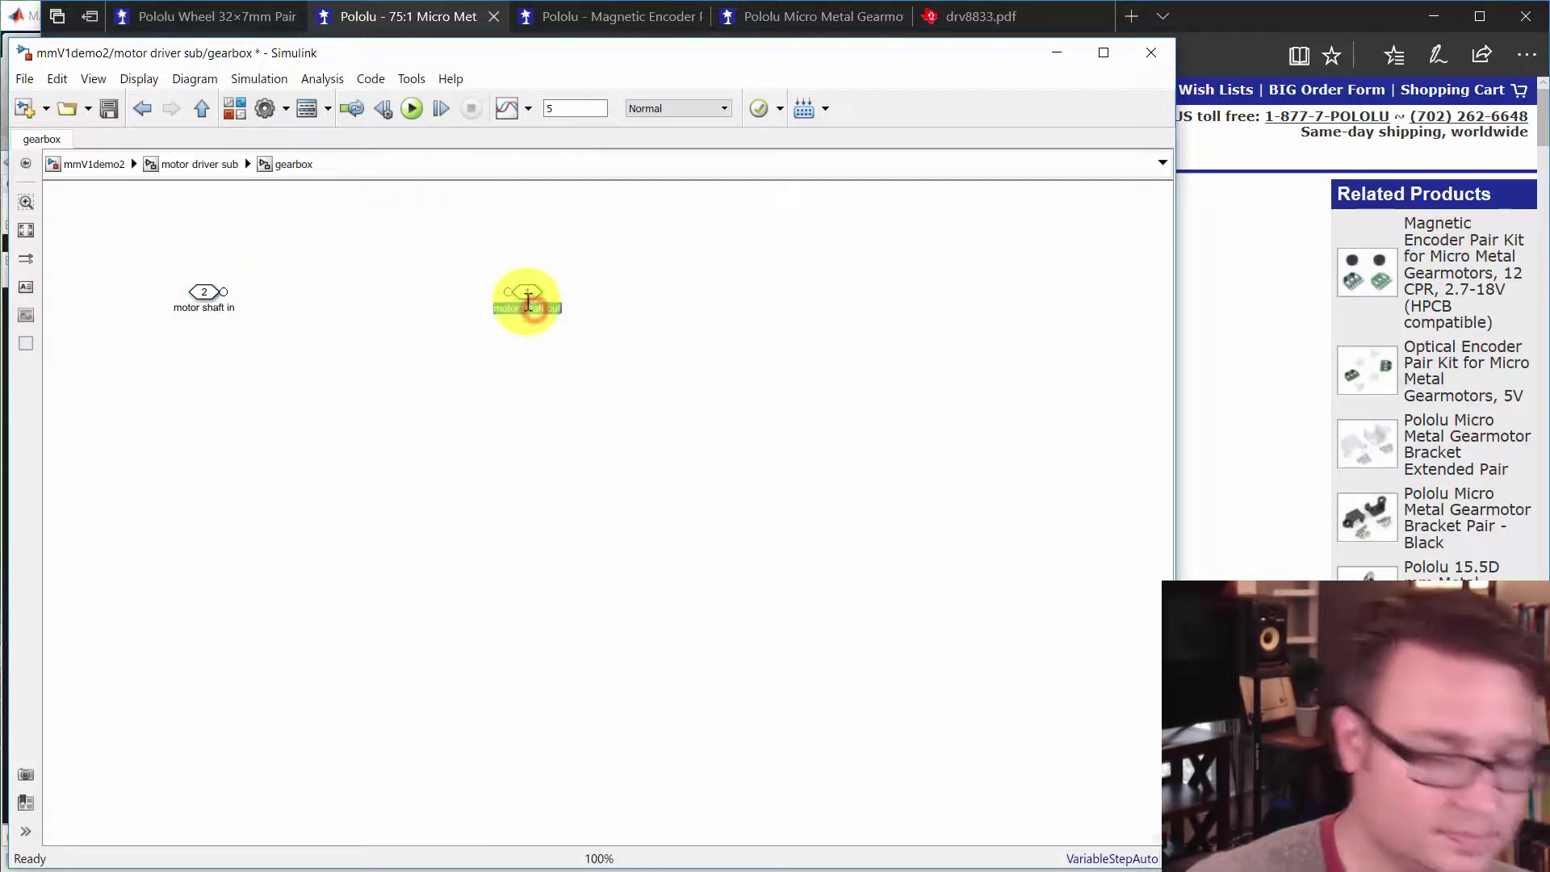
key(BackSpace)
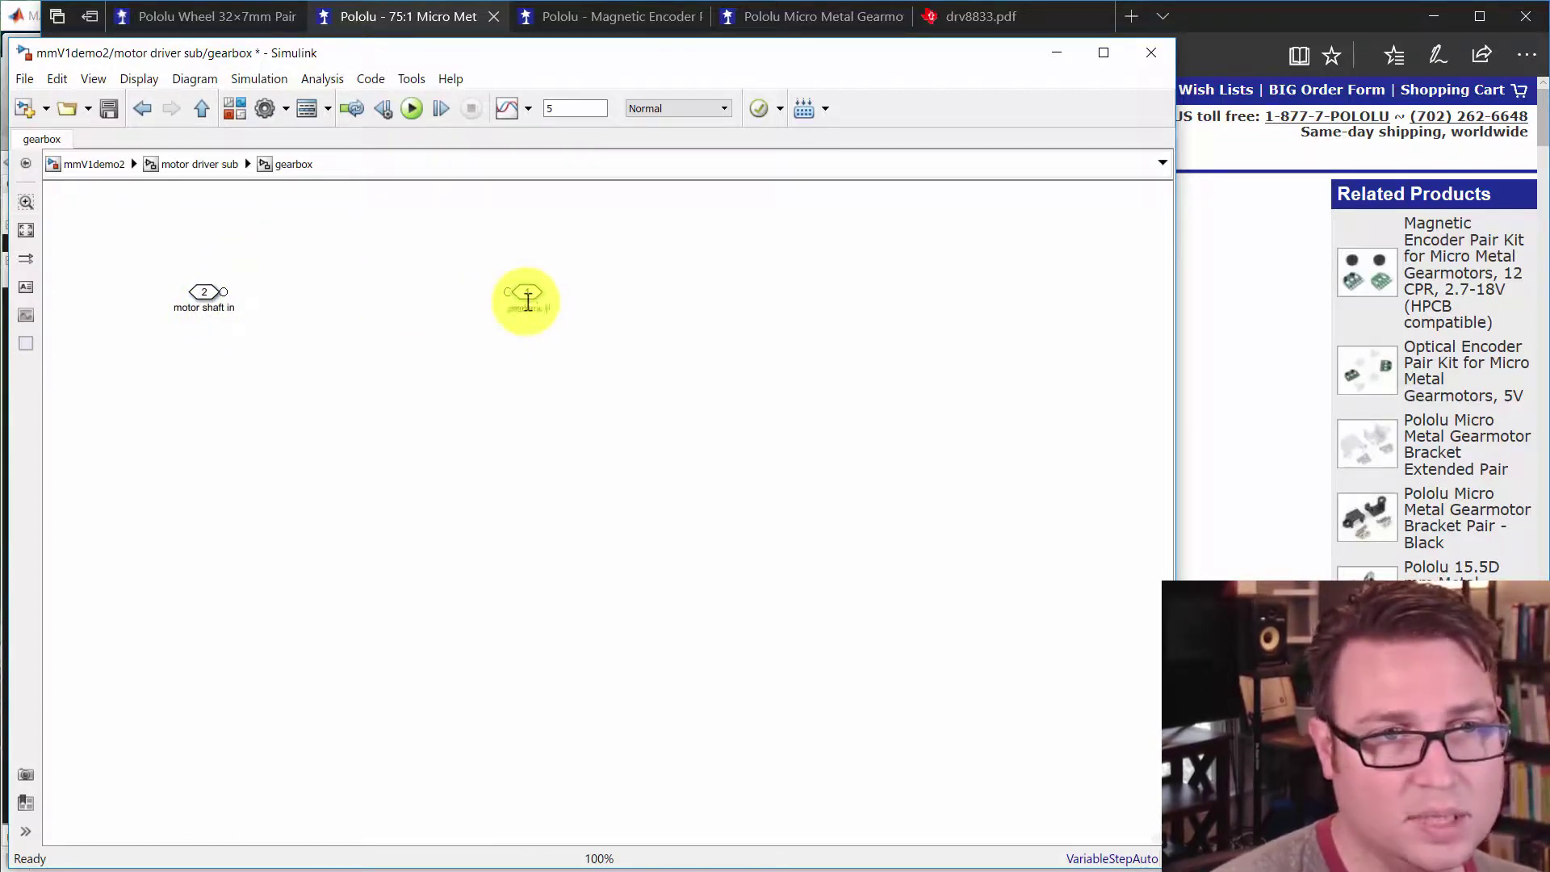
click(537, 384)
key(Escape)
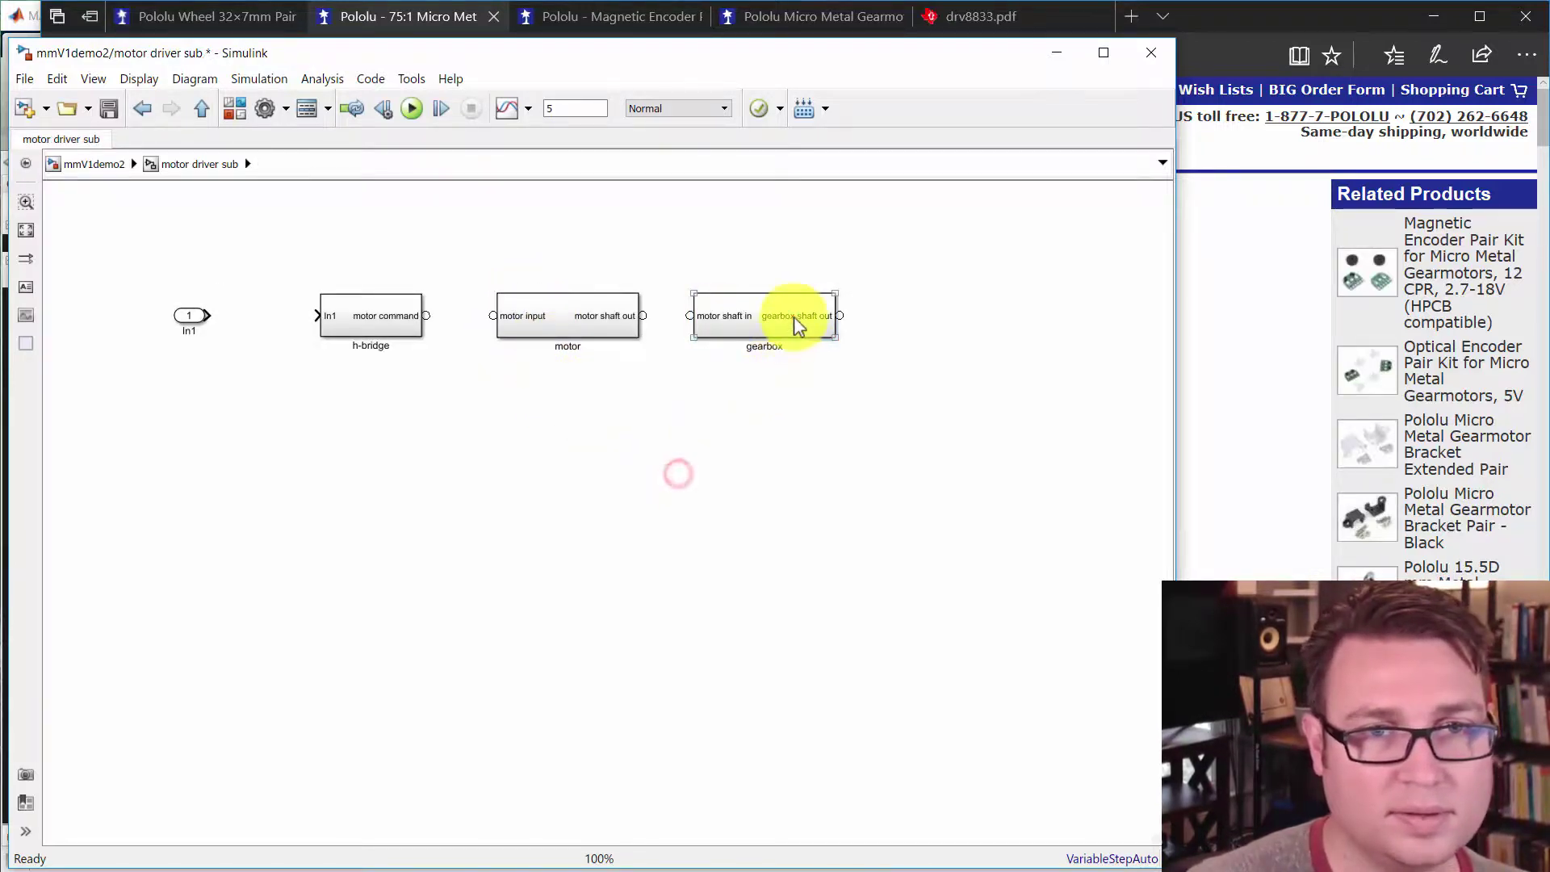
drag(792, 316, 808, 315)
Add a Connection Port via 'conn', rotate it, and wire it to gearbox shaft out
click(808, 446)
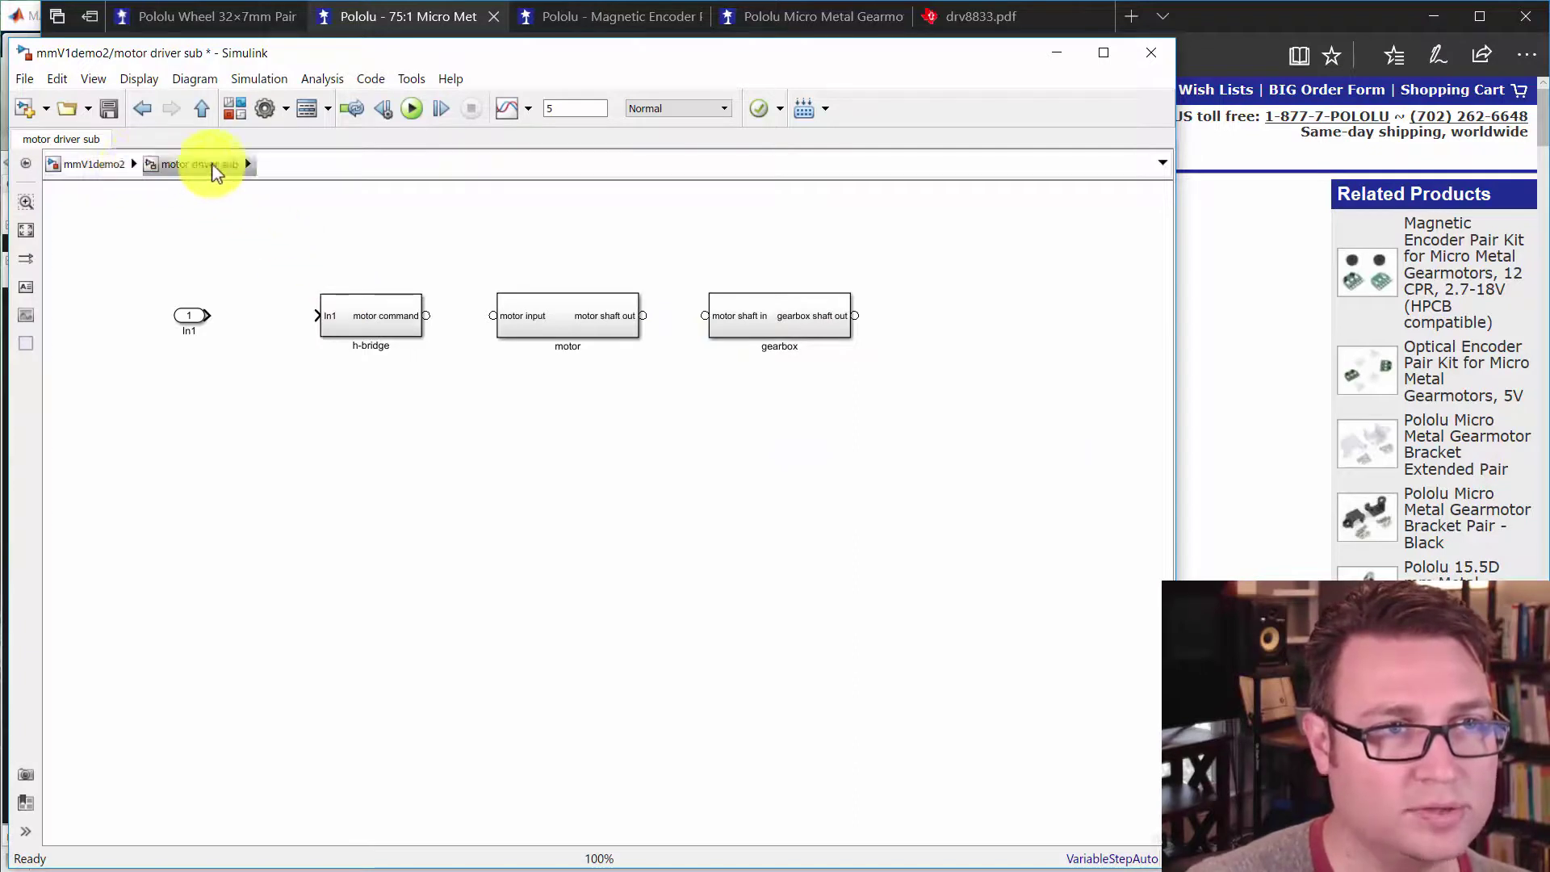
click(996, 467)
text(con)
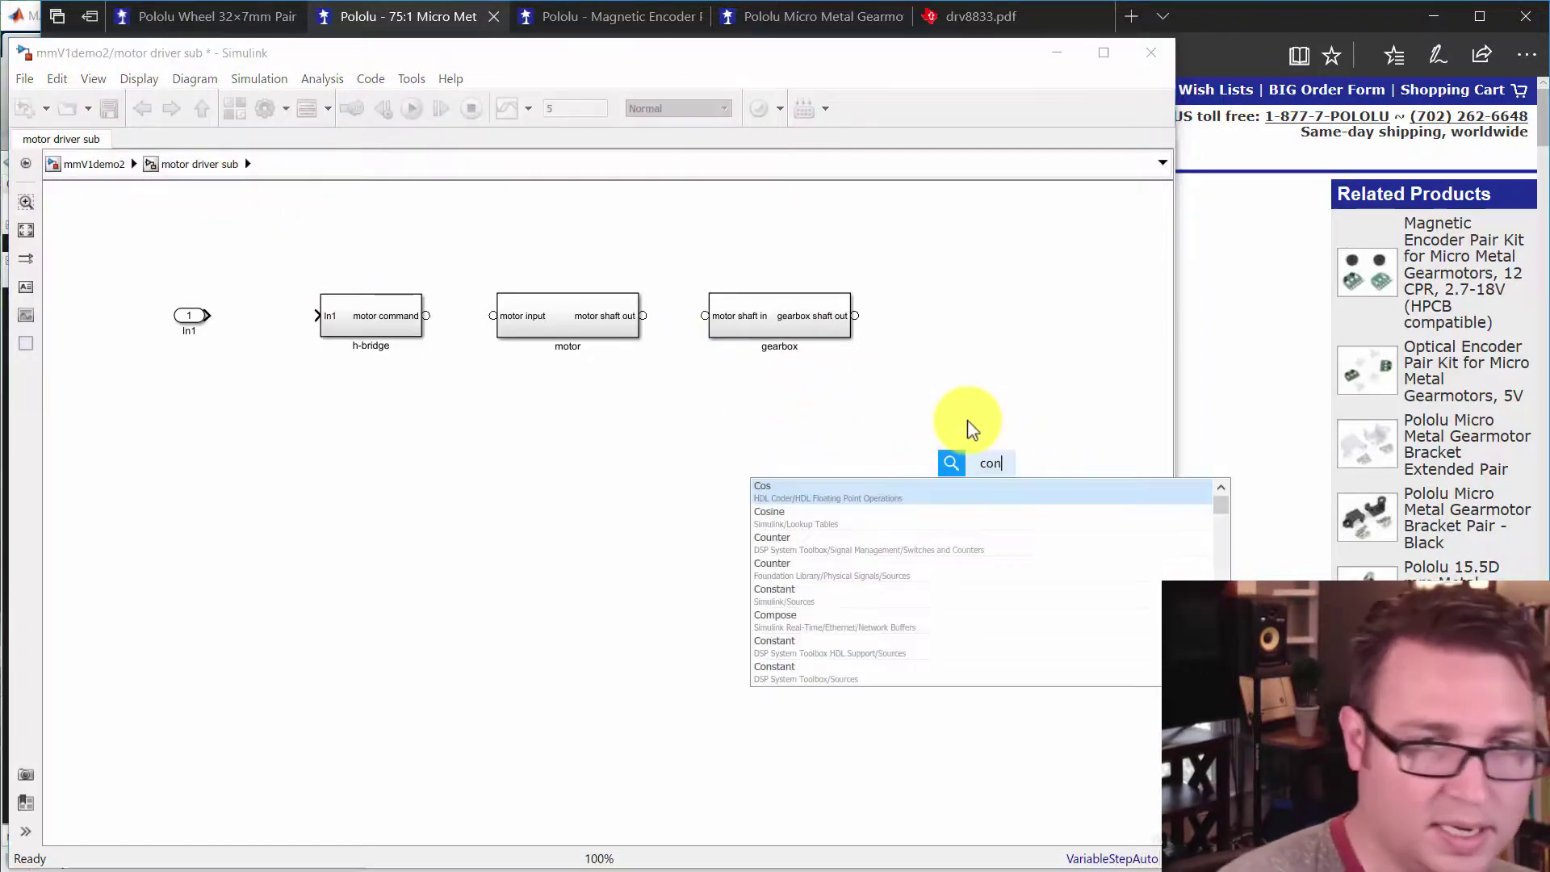
text(n)
key(Return)
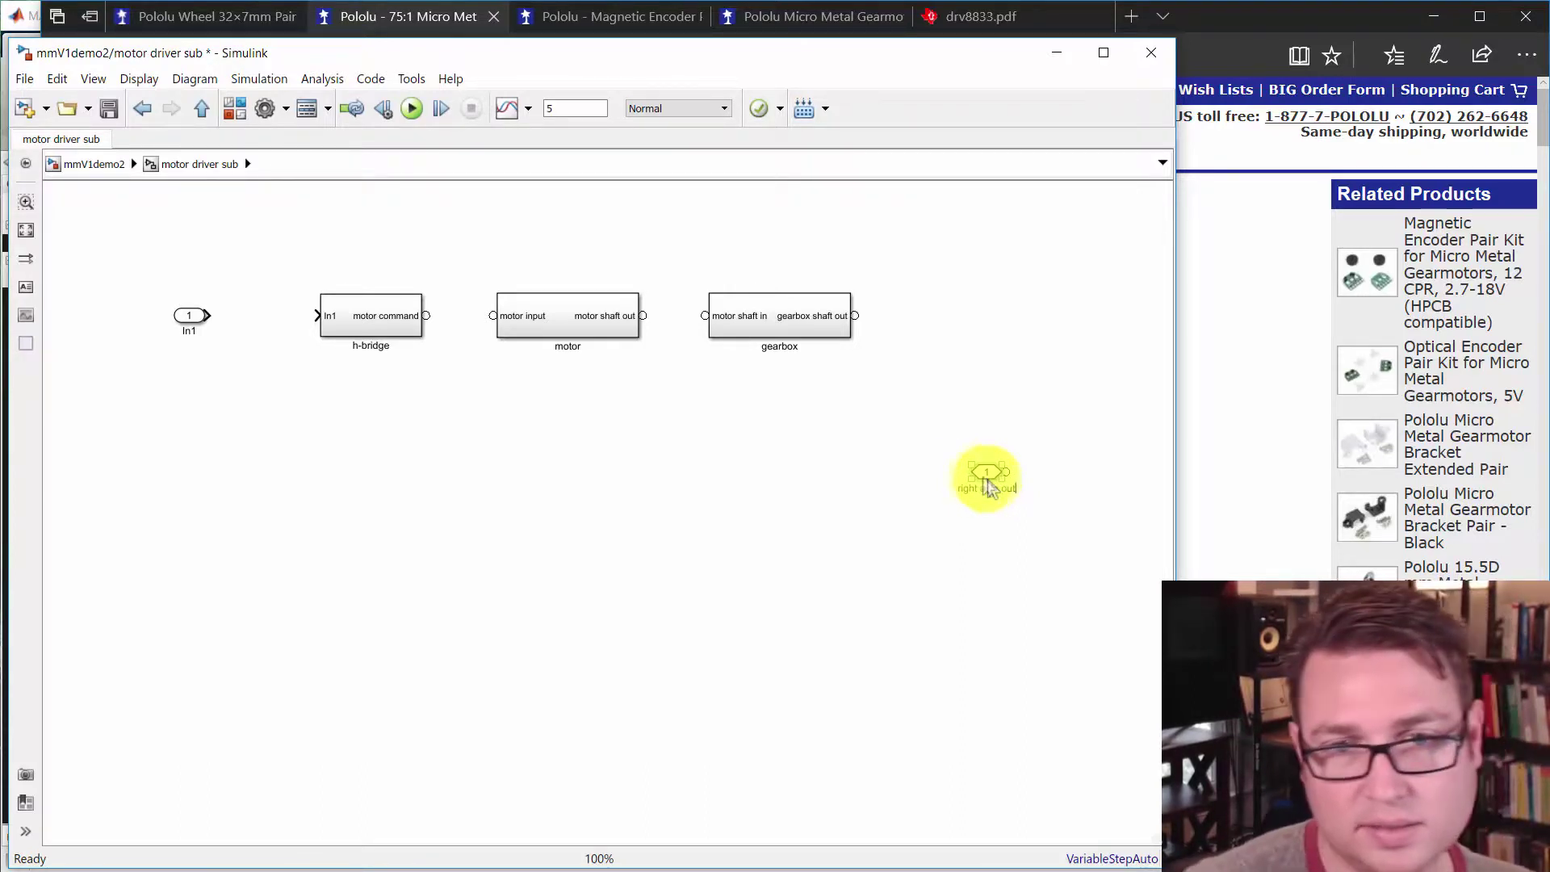
click(952, 527)
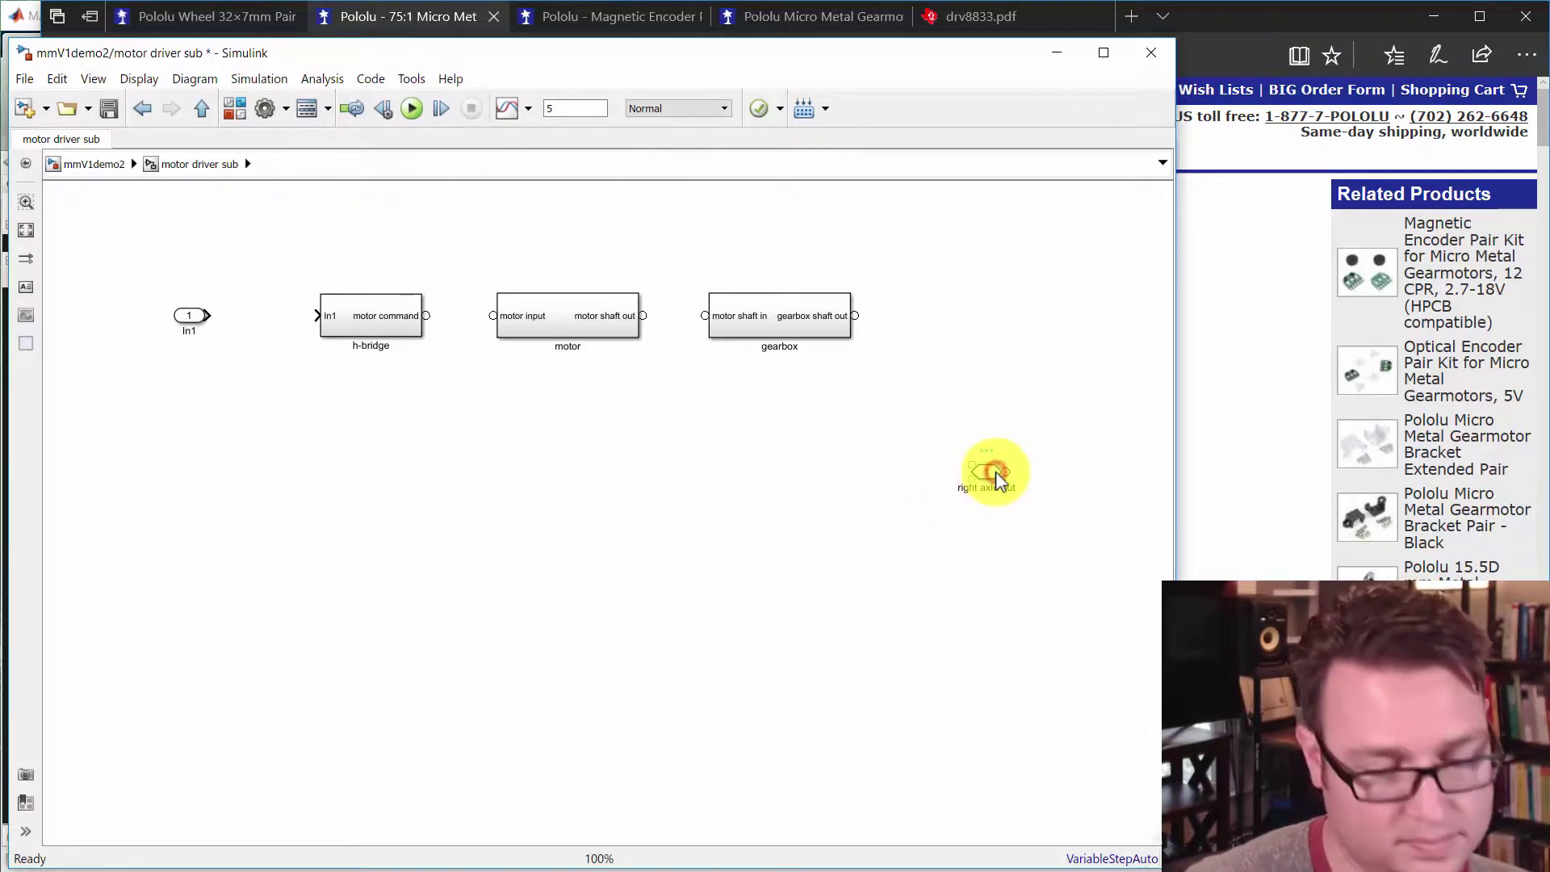
key(ctrl+r)
drag(993, 469, 983, 318)
click(892, 420)
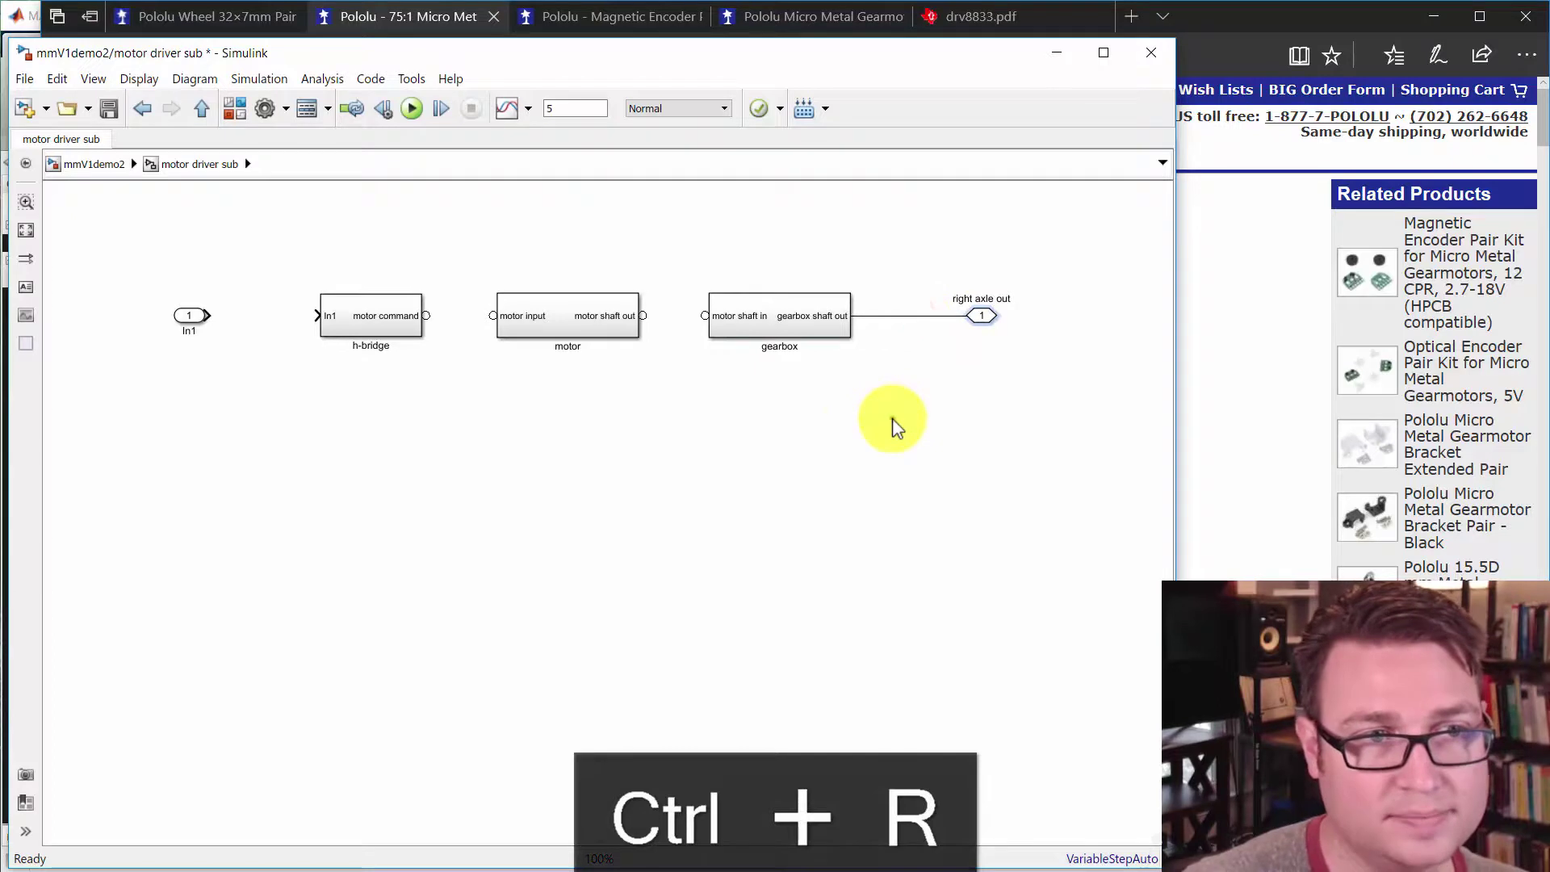
Connect In1 to the h-bridge input and return to the top-level mmV1demo2 diagram
drag(206, 317, 318, 316)
click(342, 423)
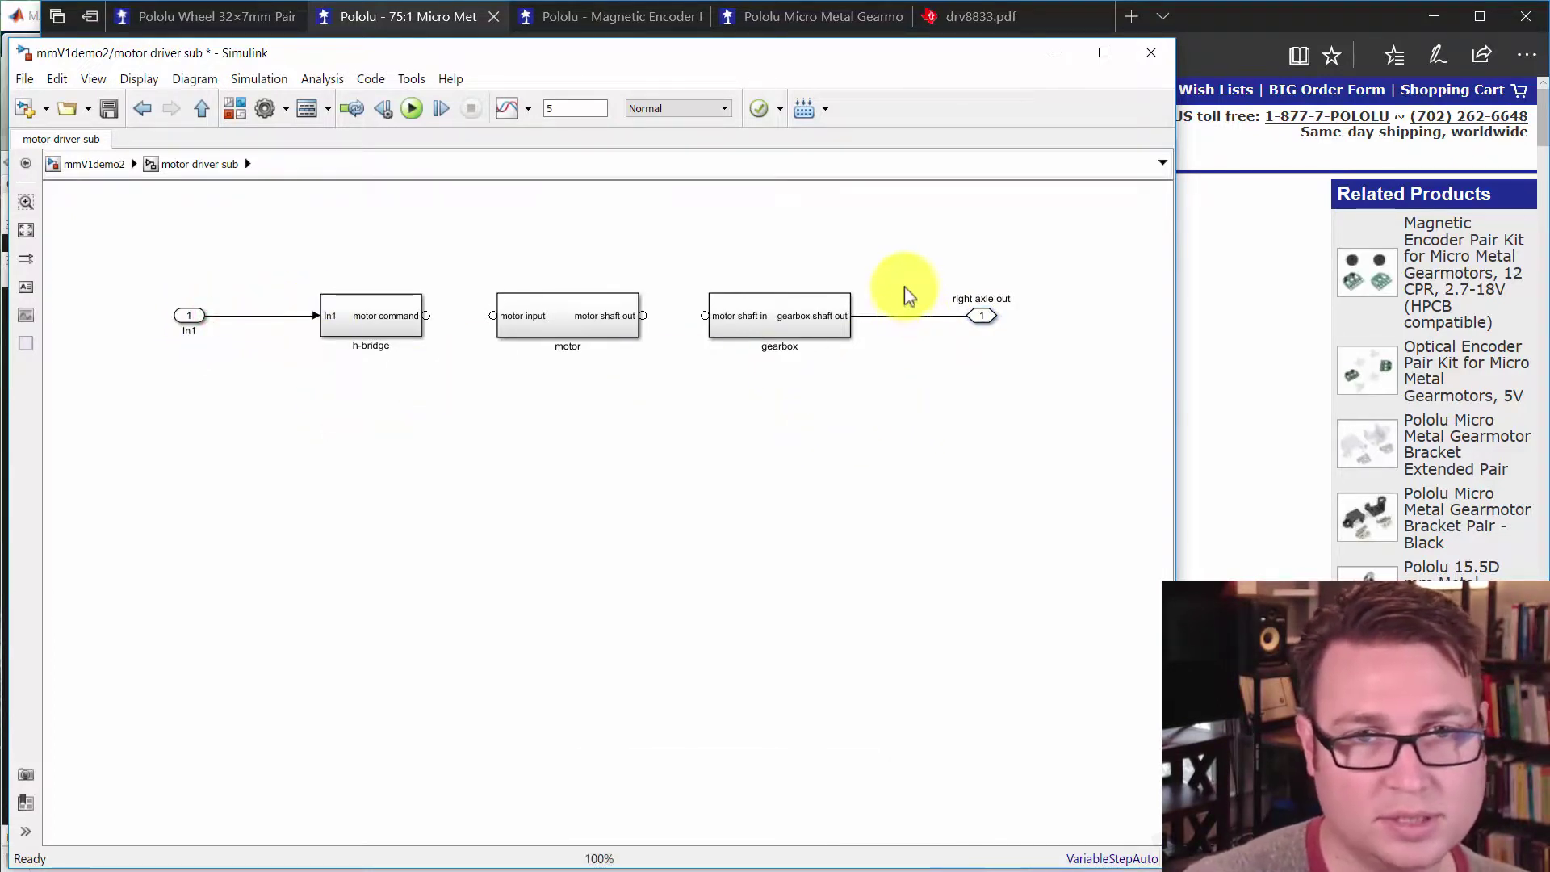
click(875, 460)
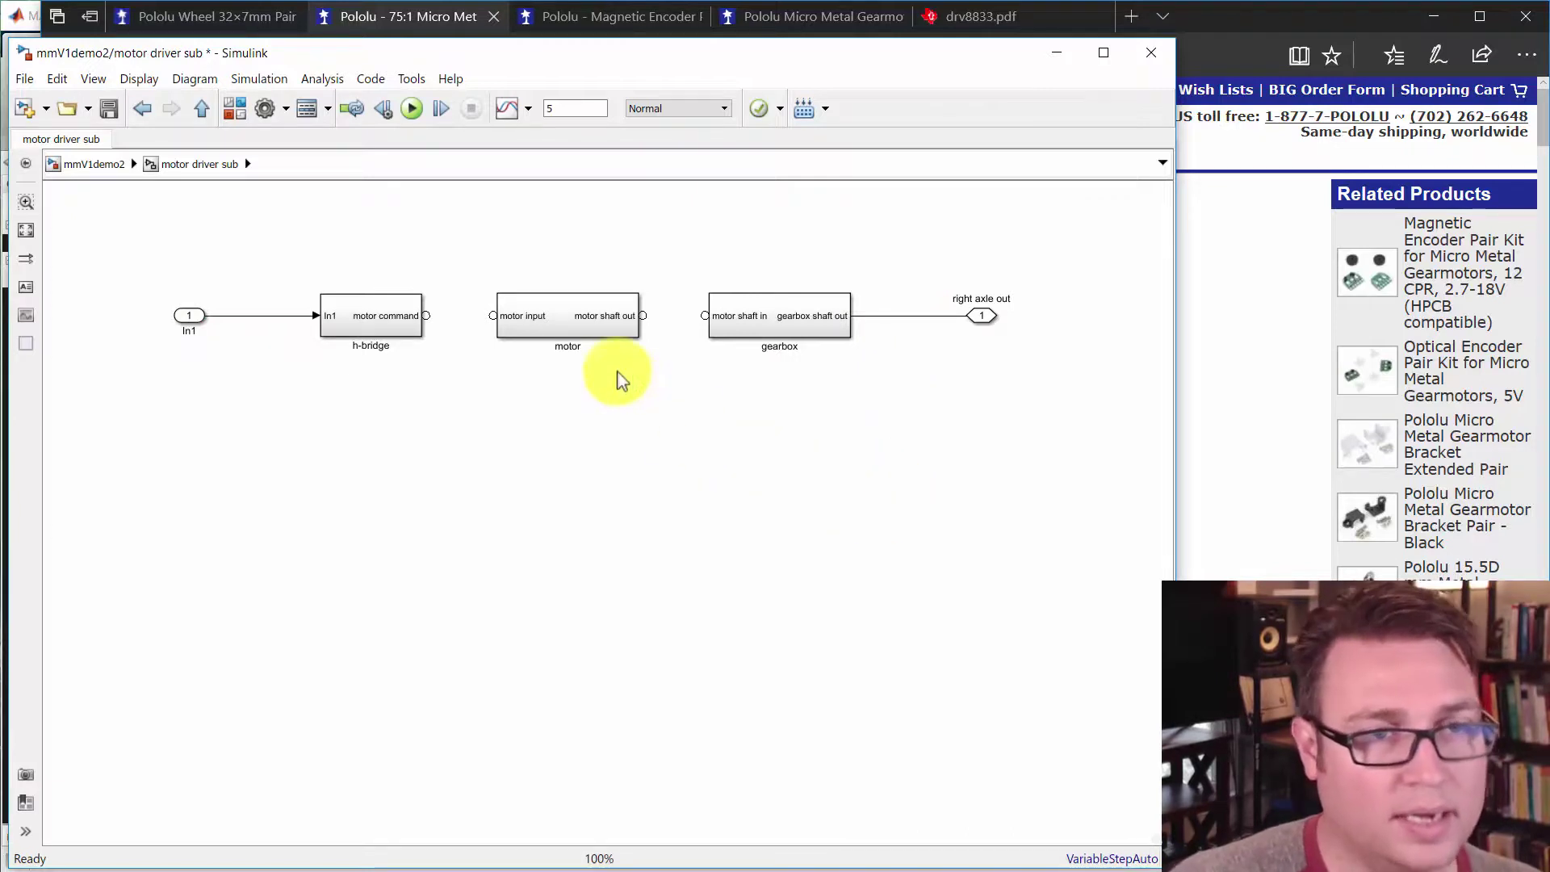
click(381, 315)
click(485, 408)
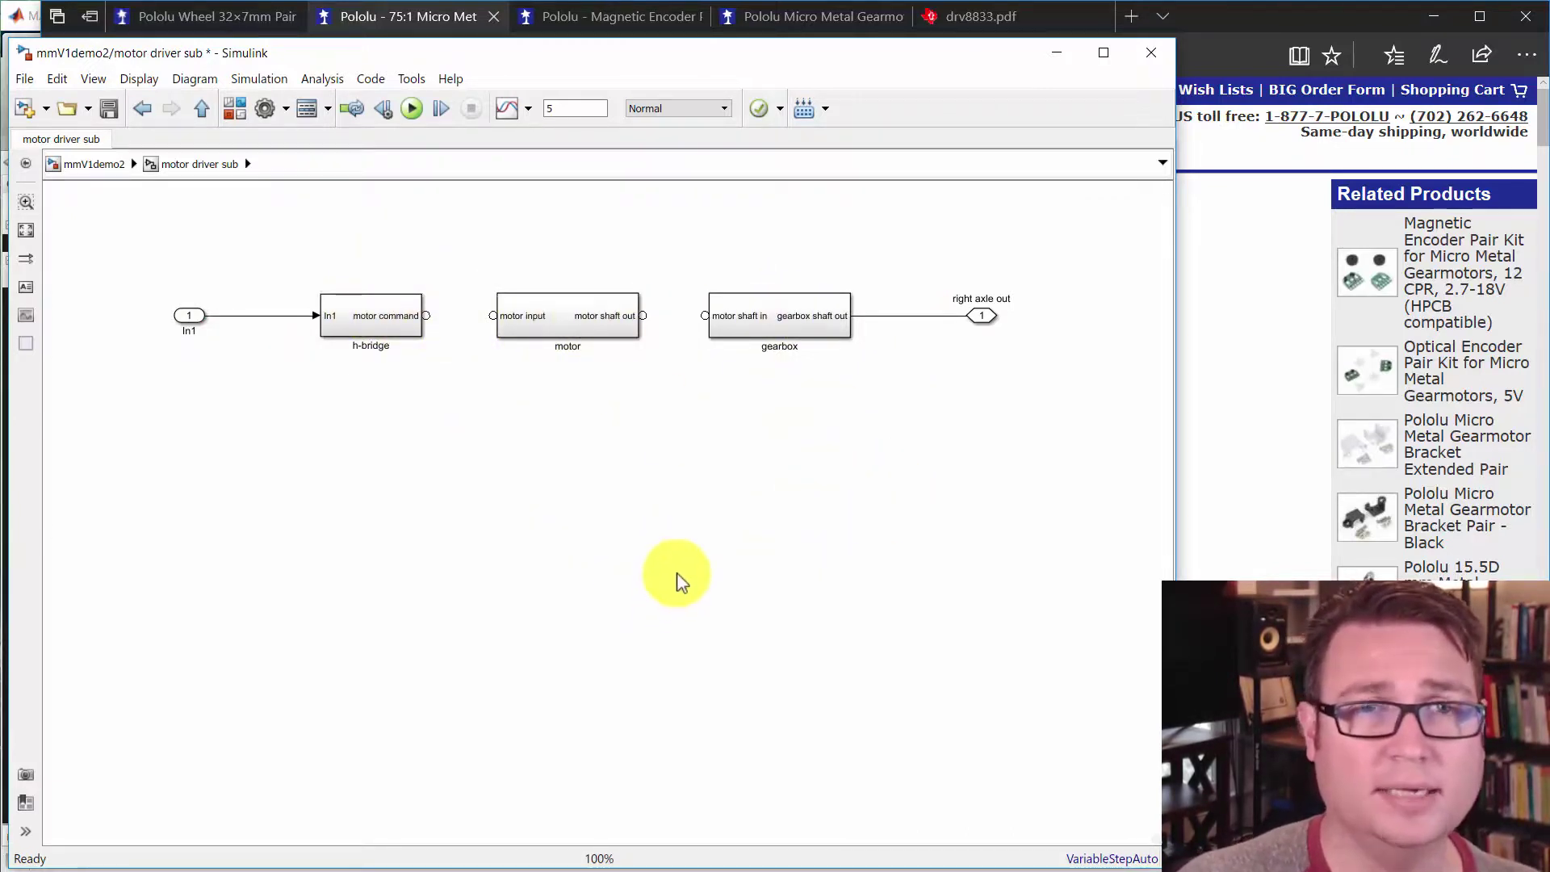
click(571, 502)
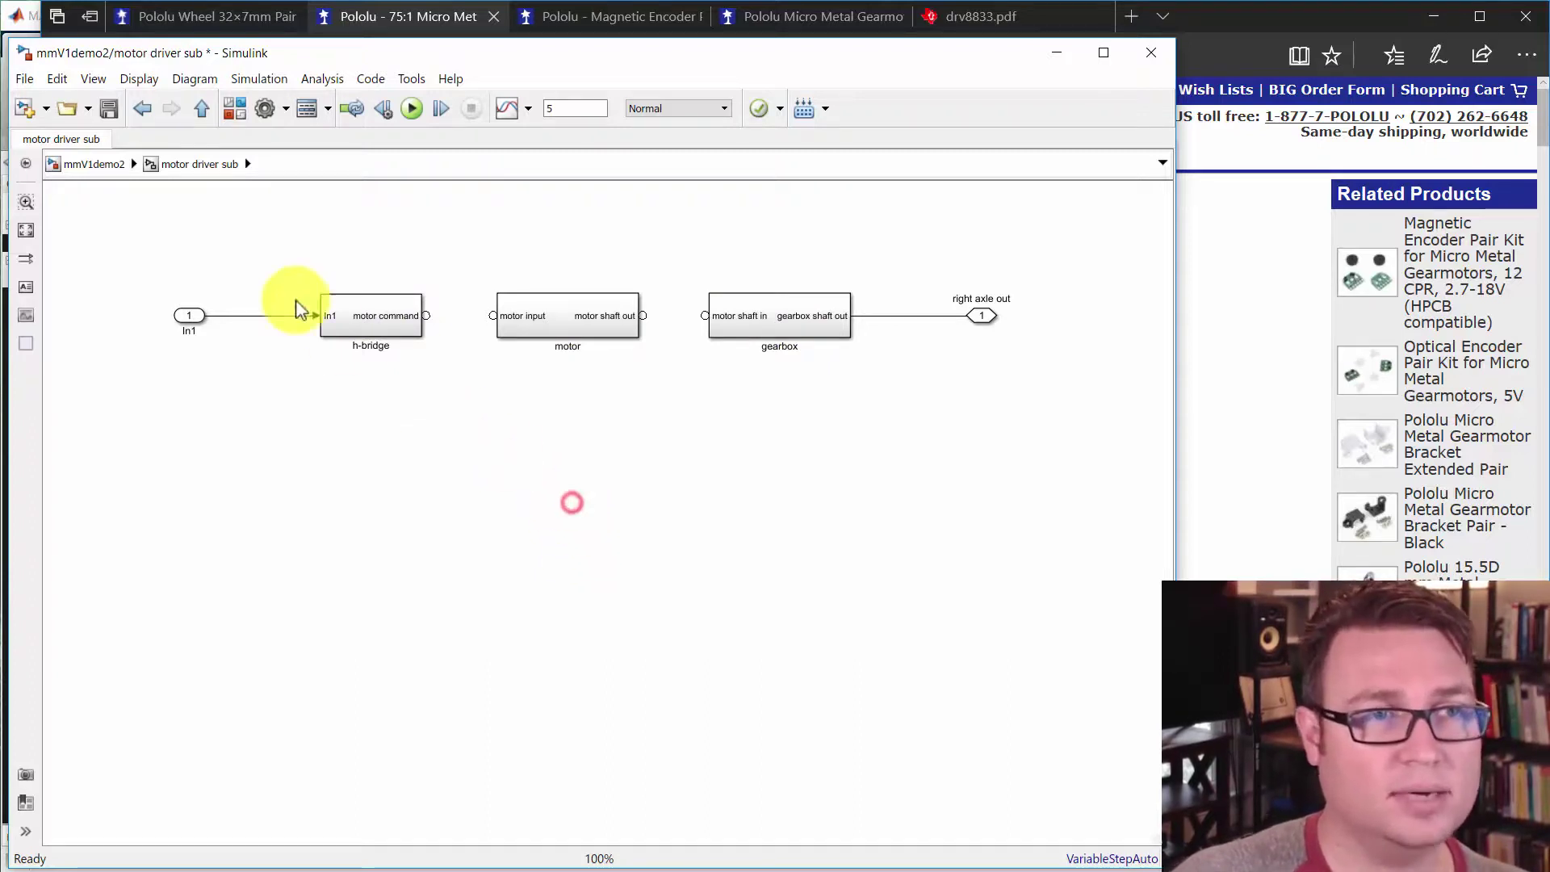
click(205, 108)
Set the right axle out port's location on the parent subsystem to Right
click(609, 384)
click(202, 351)
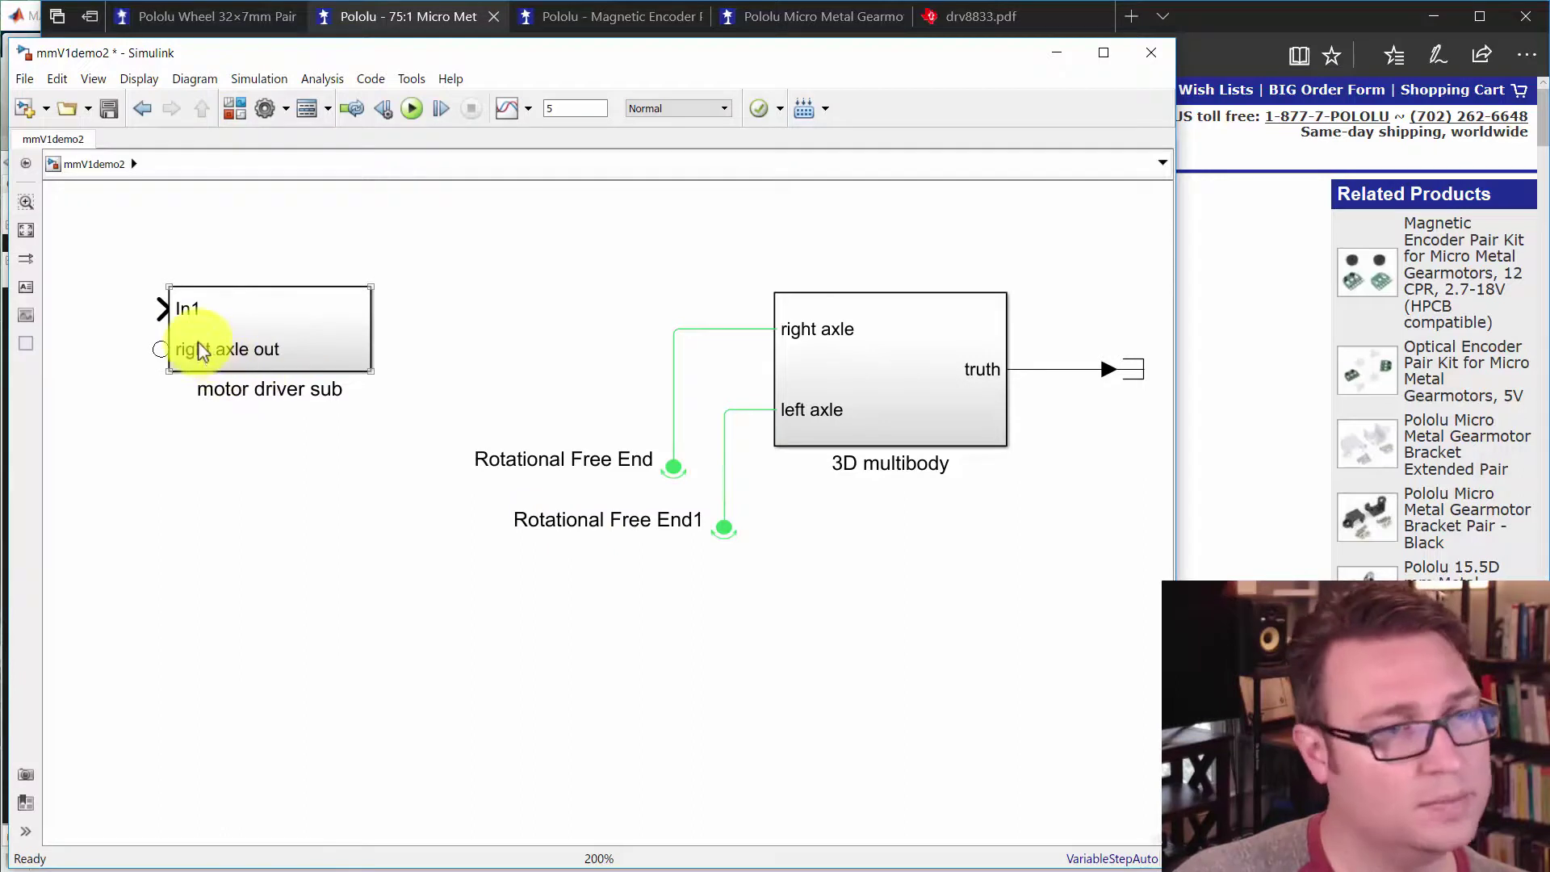
double_click(202, 352)
click(986, 318)
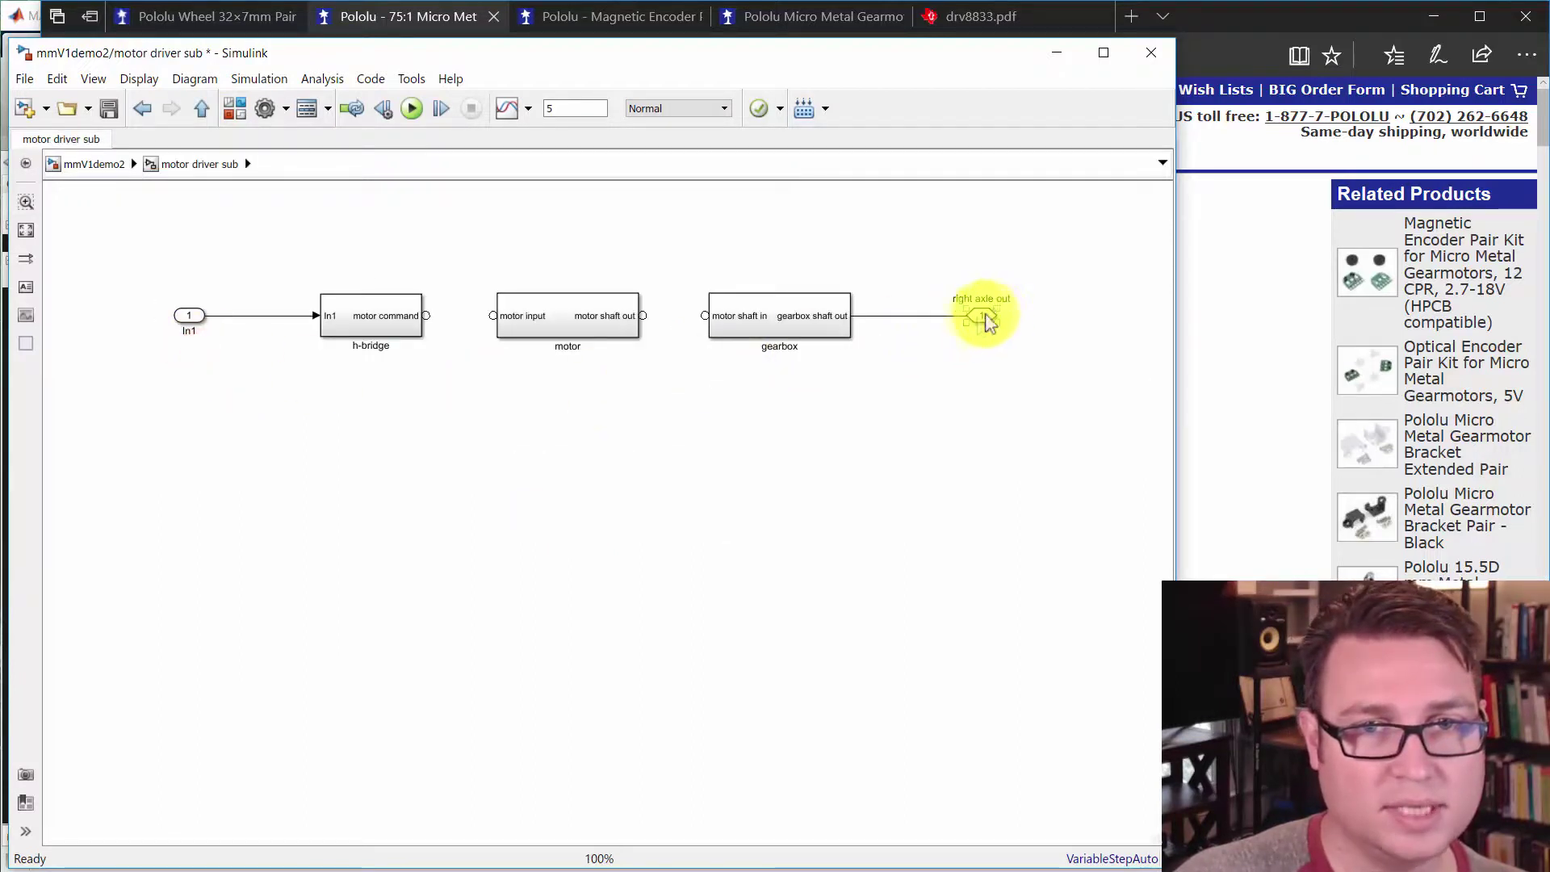
double_click(982, 319)
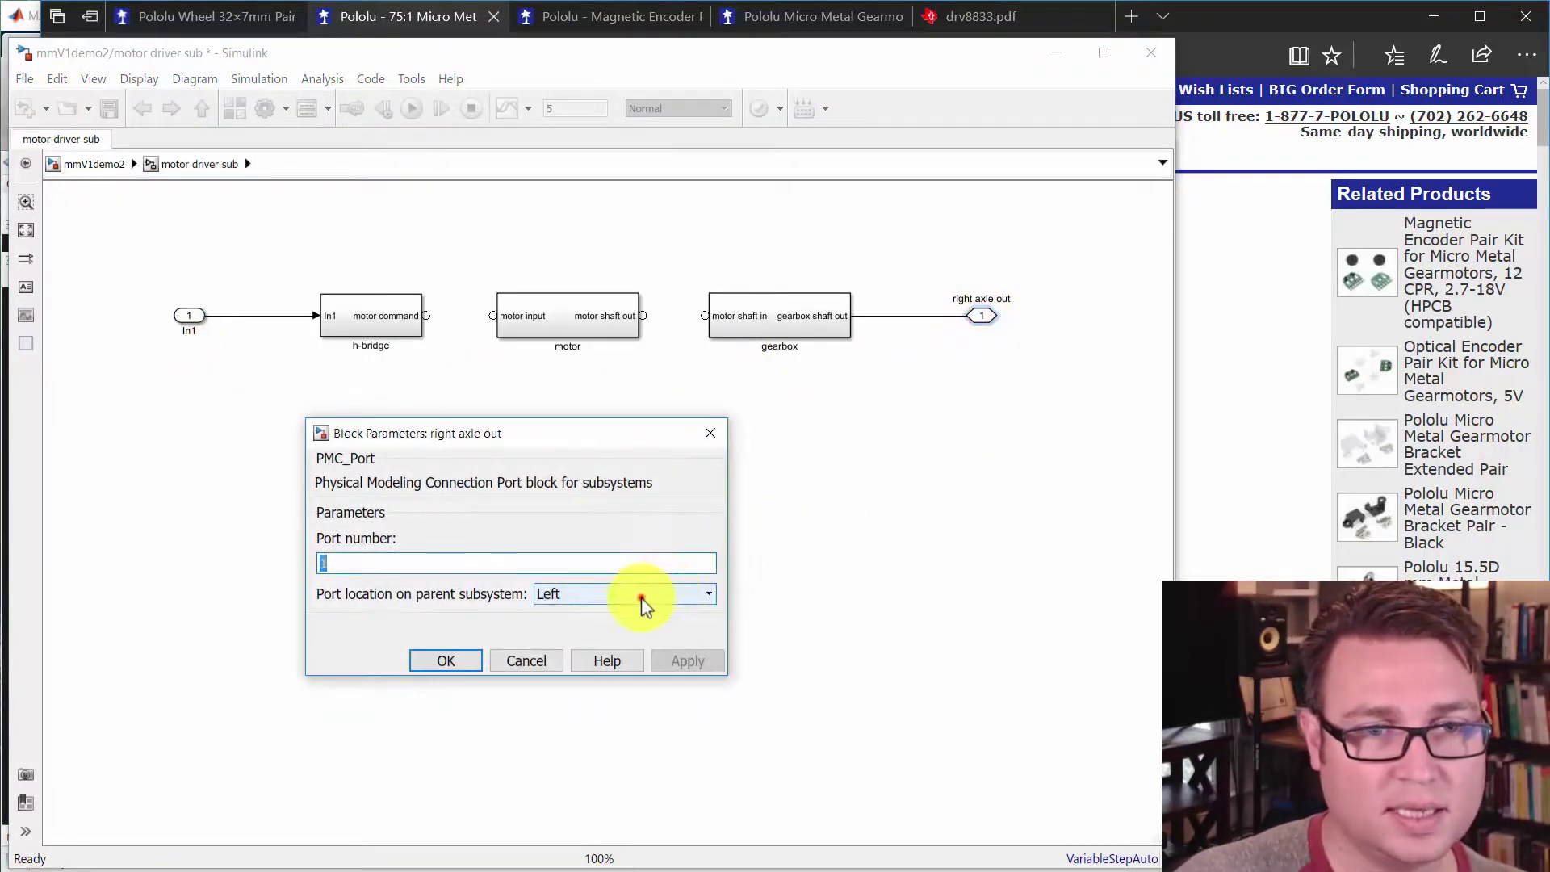
click(641, 597)
click(641, 629)
click(444, 660)
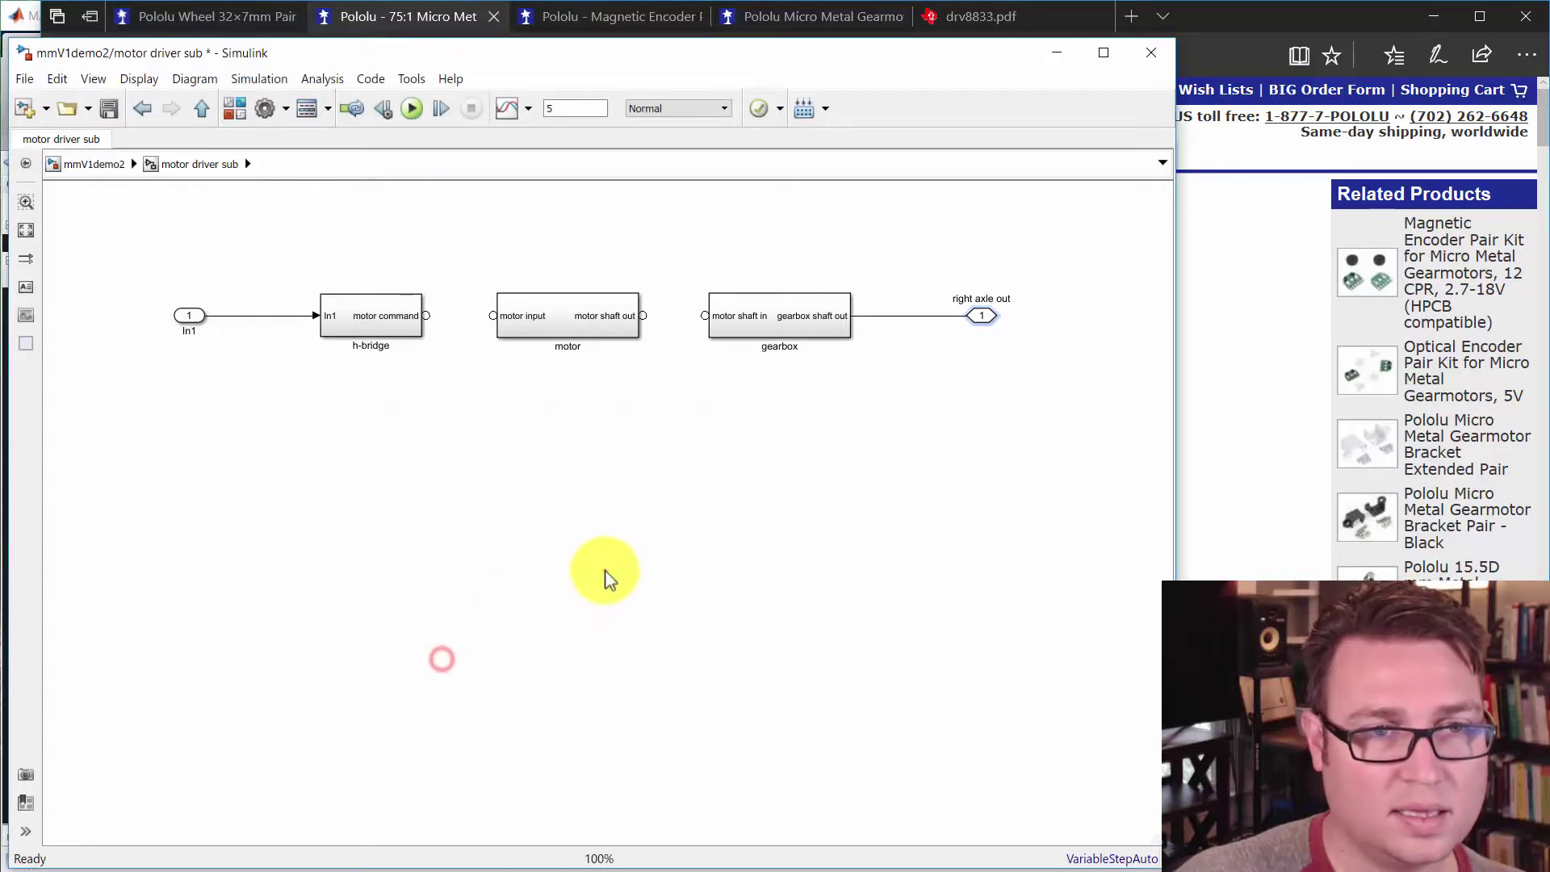
Back in mmV1demo2, move the motor driver sub block slightly right
click(605, 569)
click(202, 108)
click(574, 349)
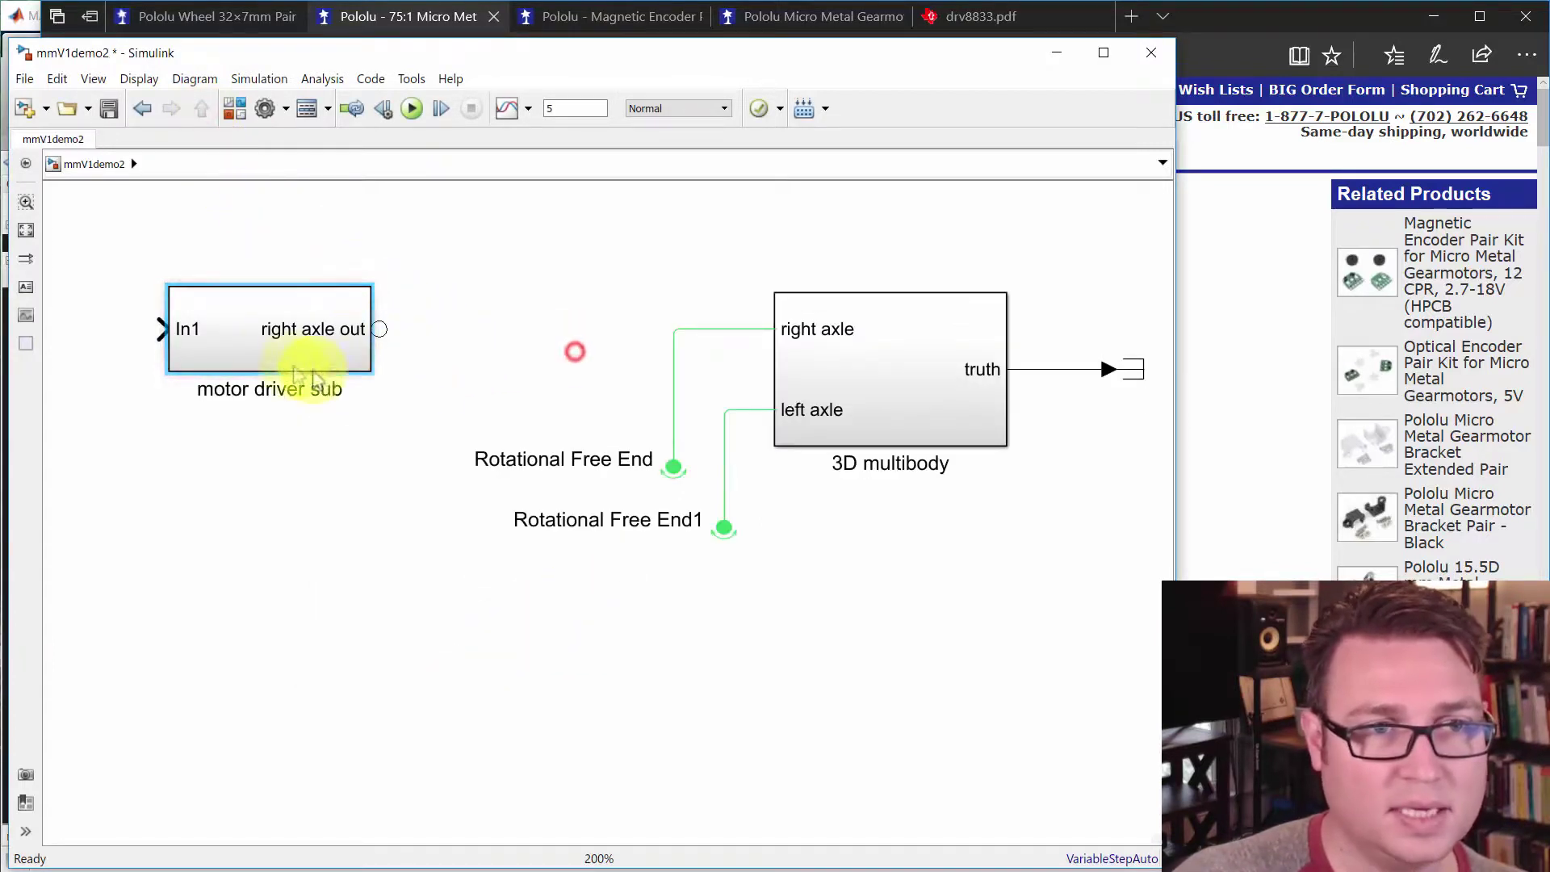
double_click(264, 336)
drag(300, 349, 336, 346)
Select the 3D multibody block and the Rotational Free End block in the top-level model
click(307, 502)
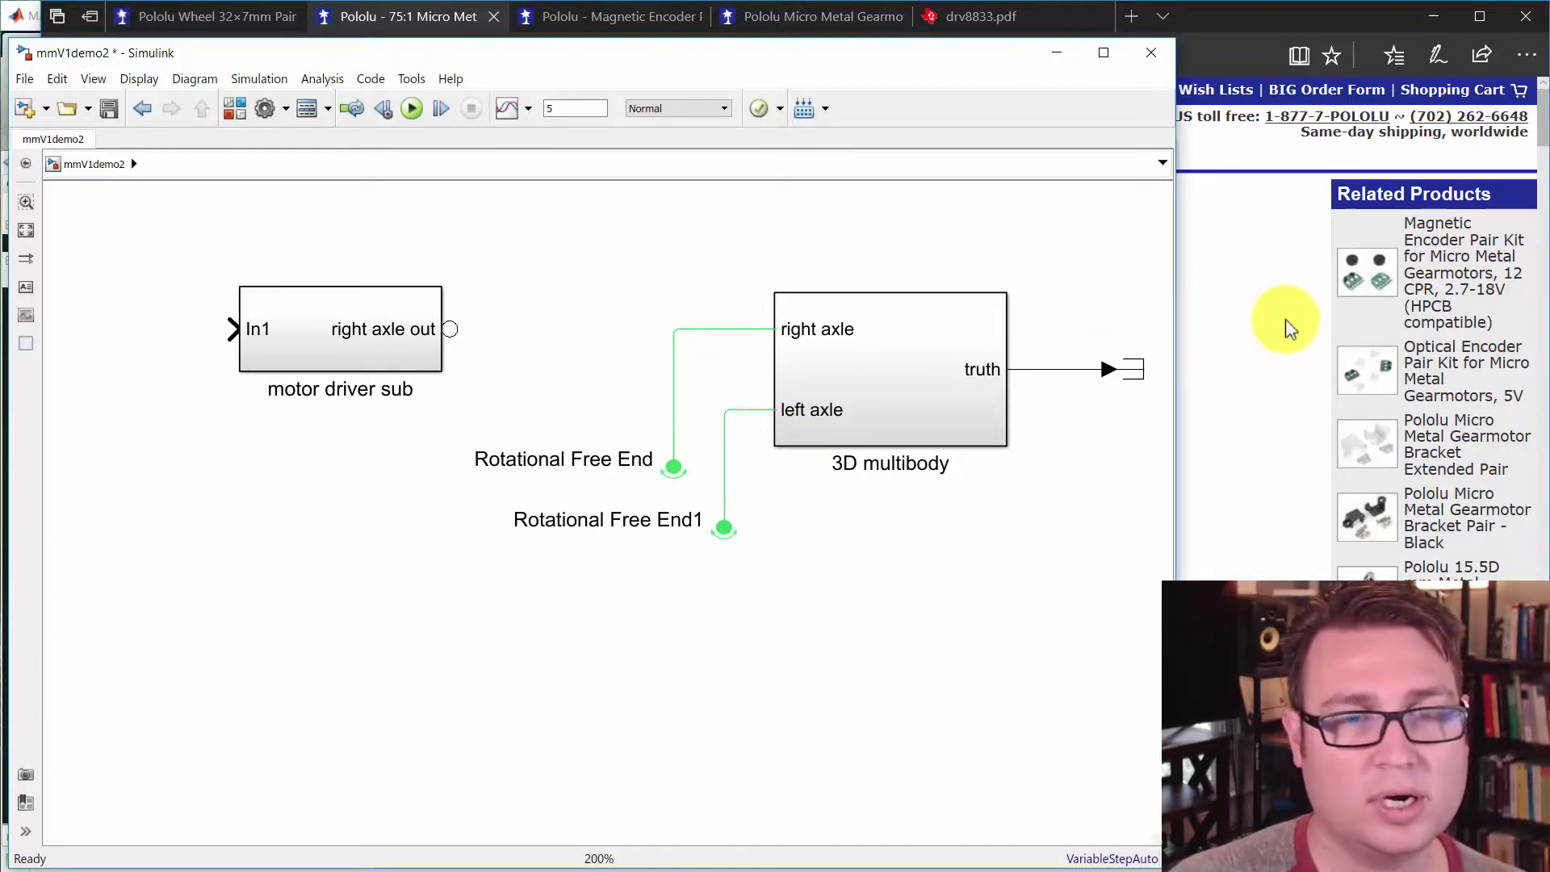
click(367, 343)
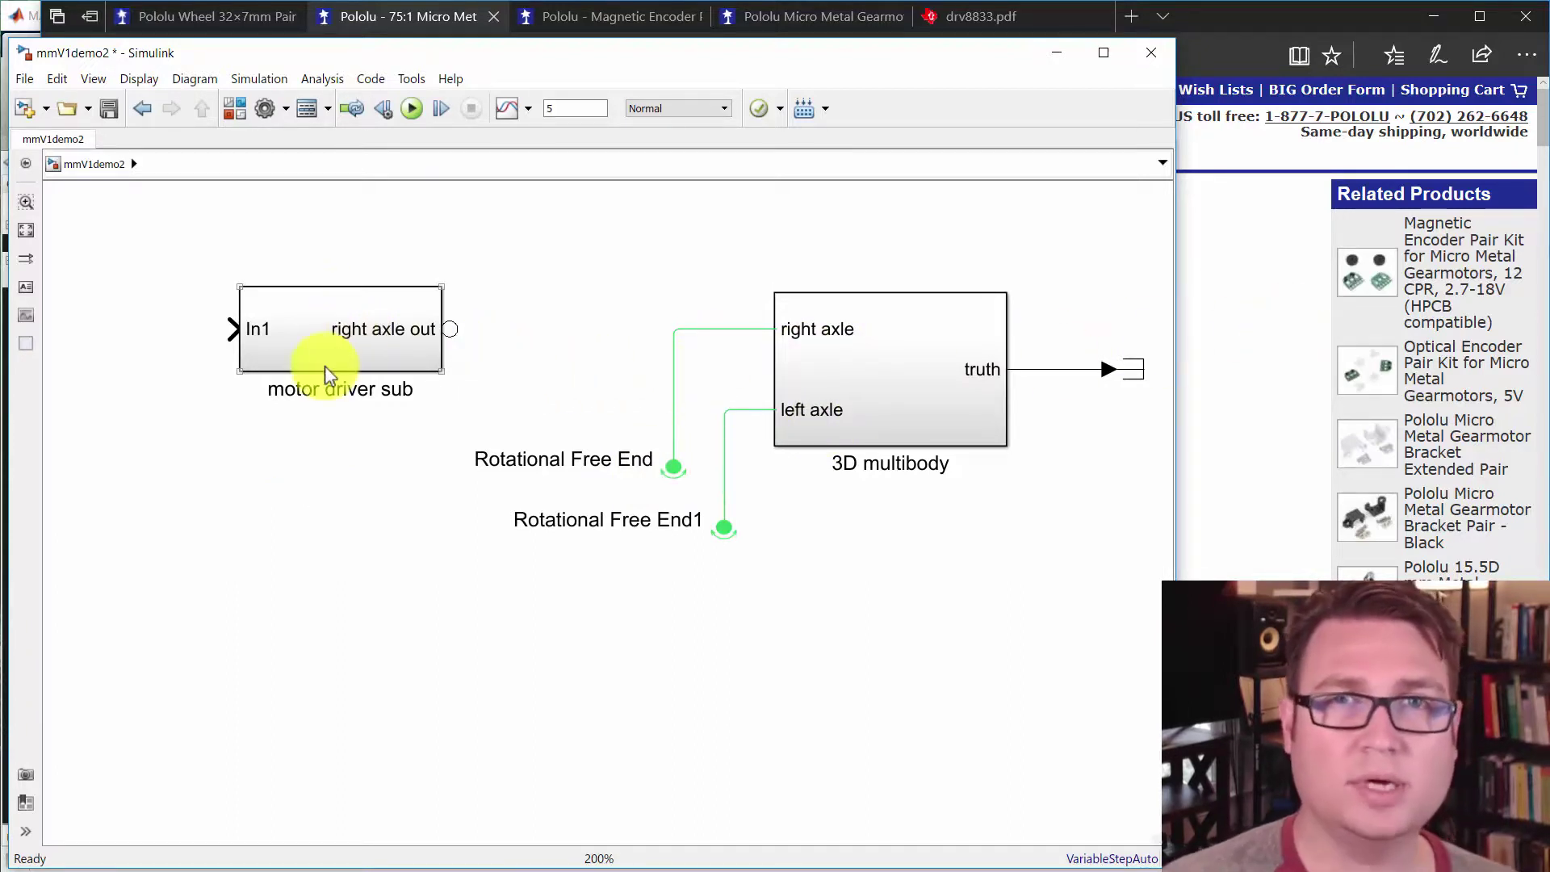
click(985, 425)
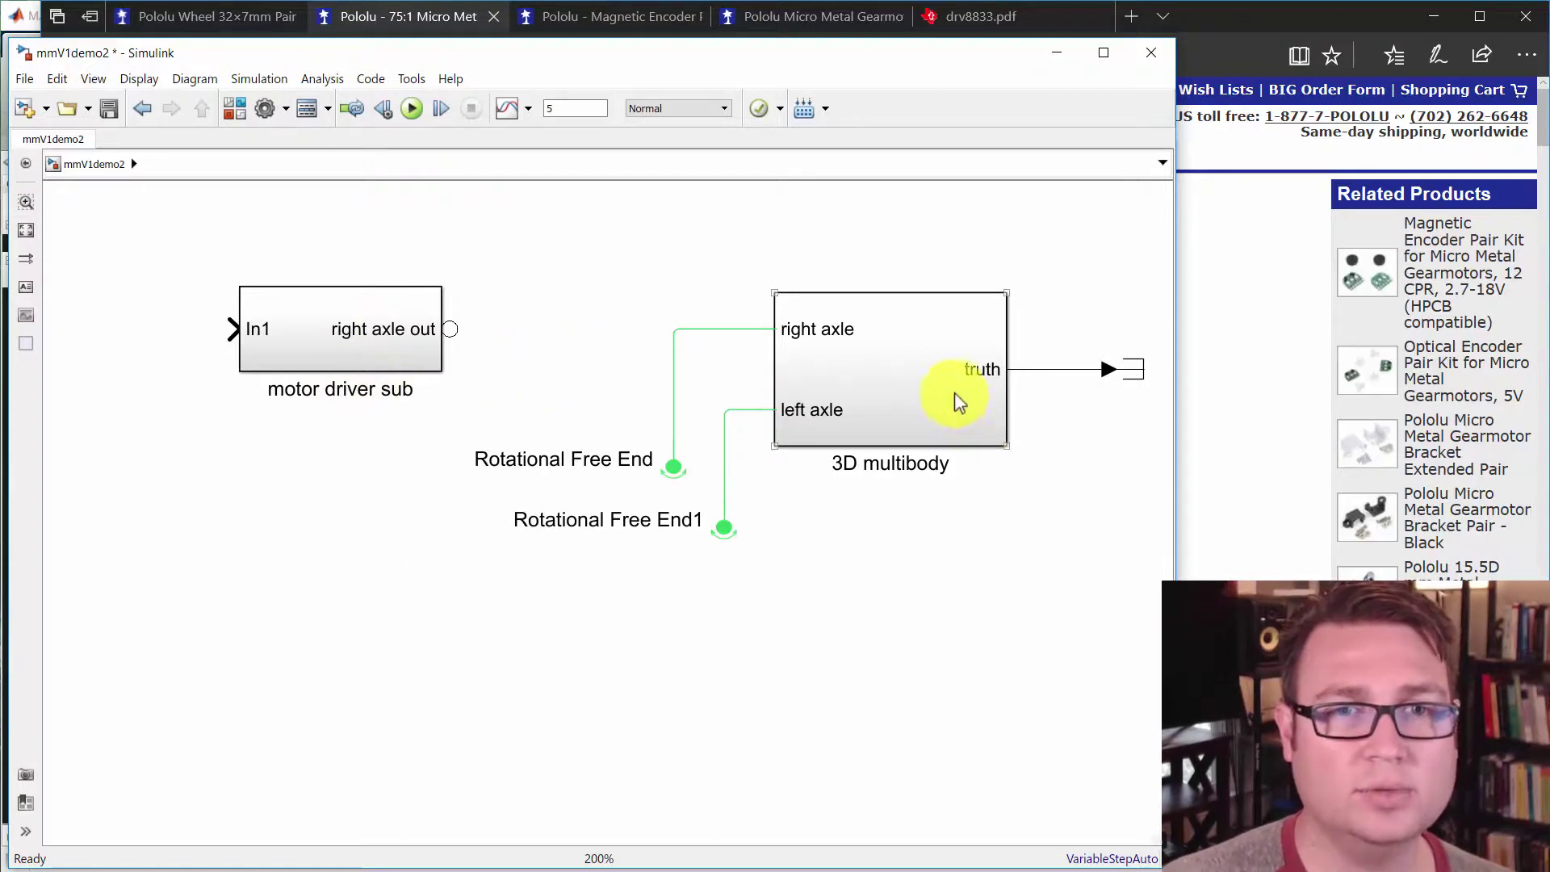
scroll(955, 392, up, 1)
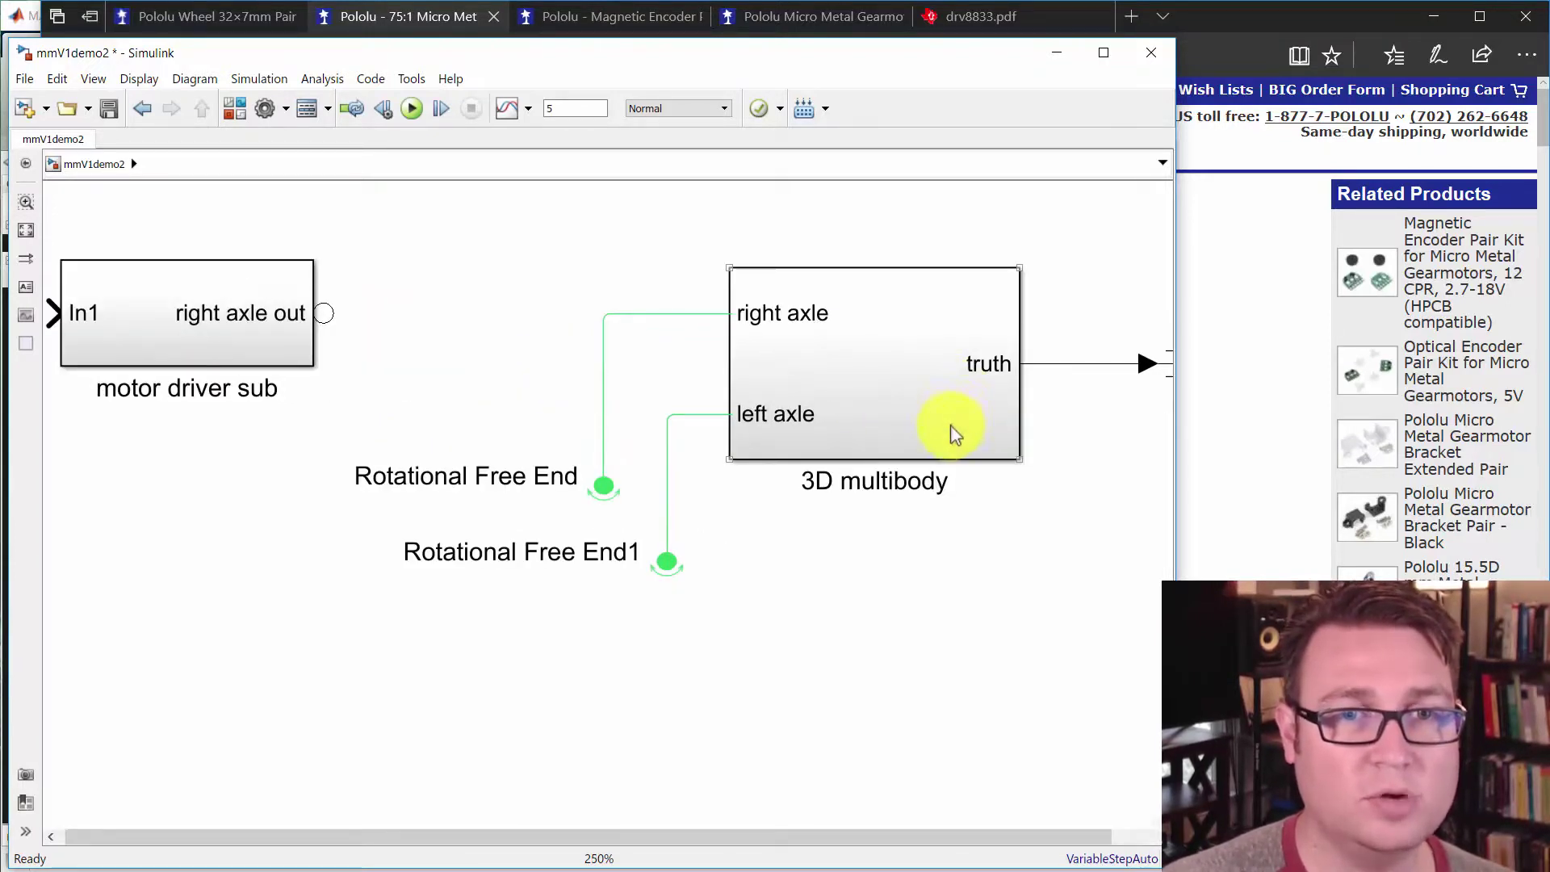
click(546, 381)
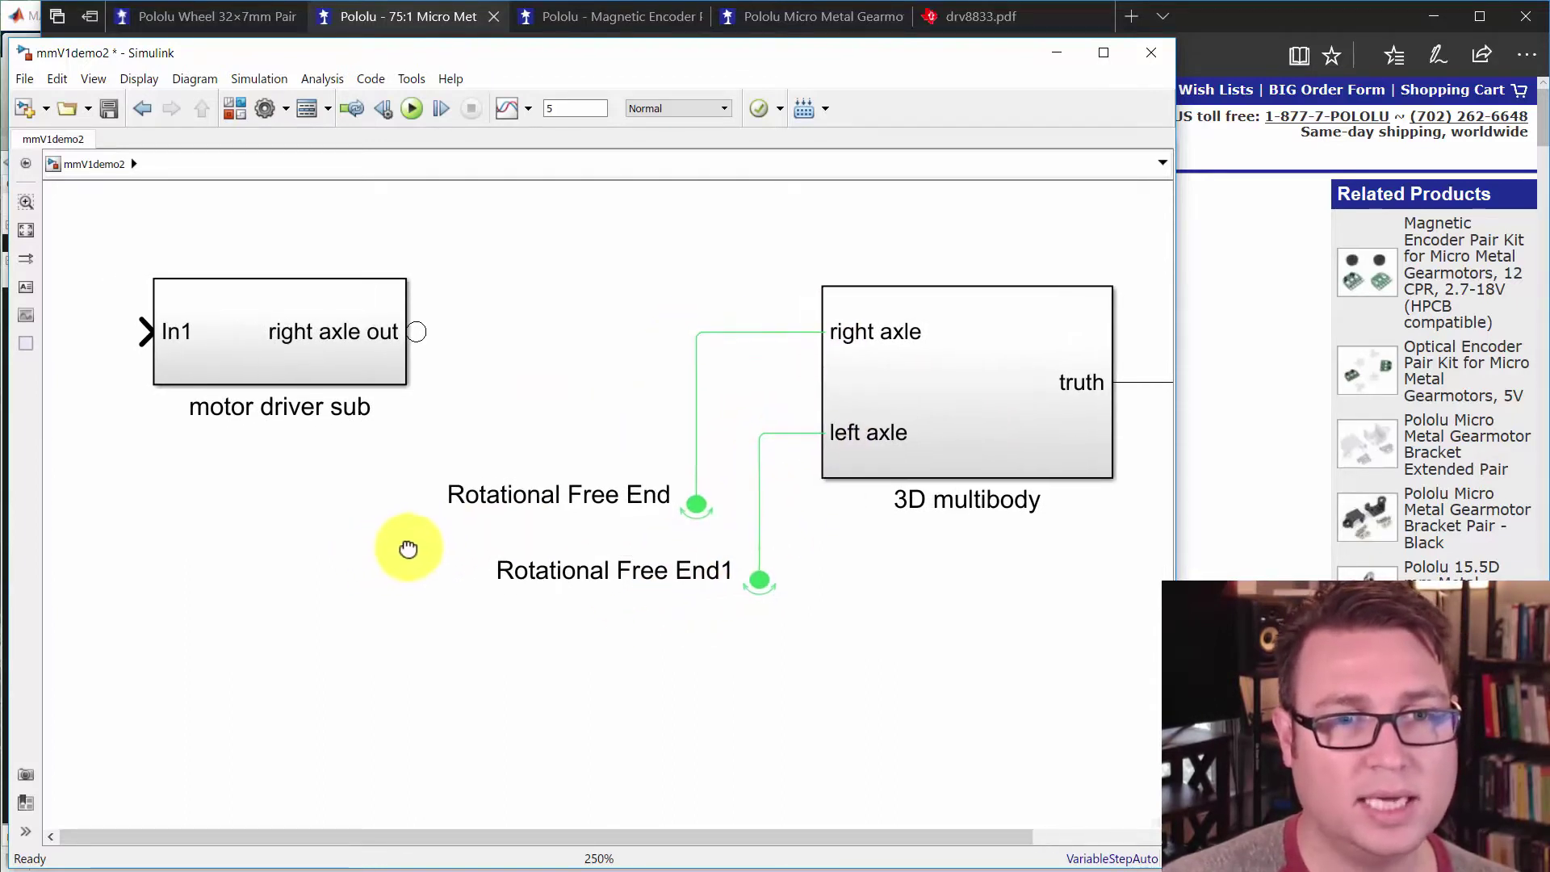
click(713, 502)
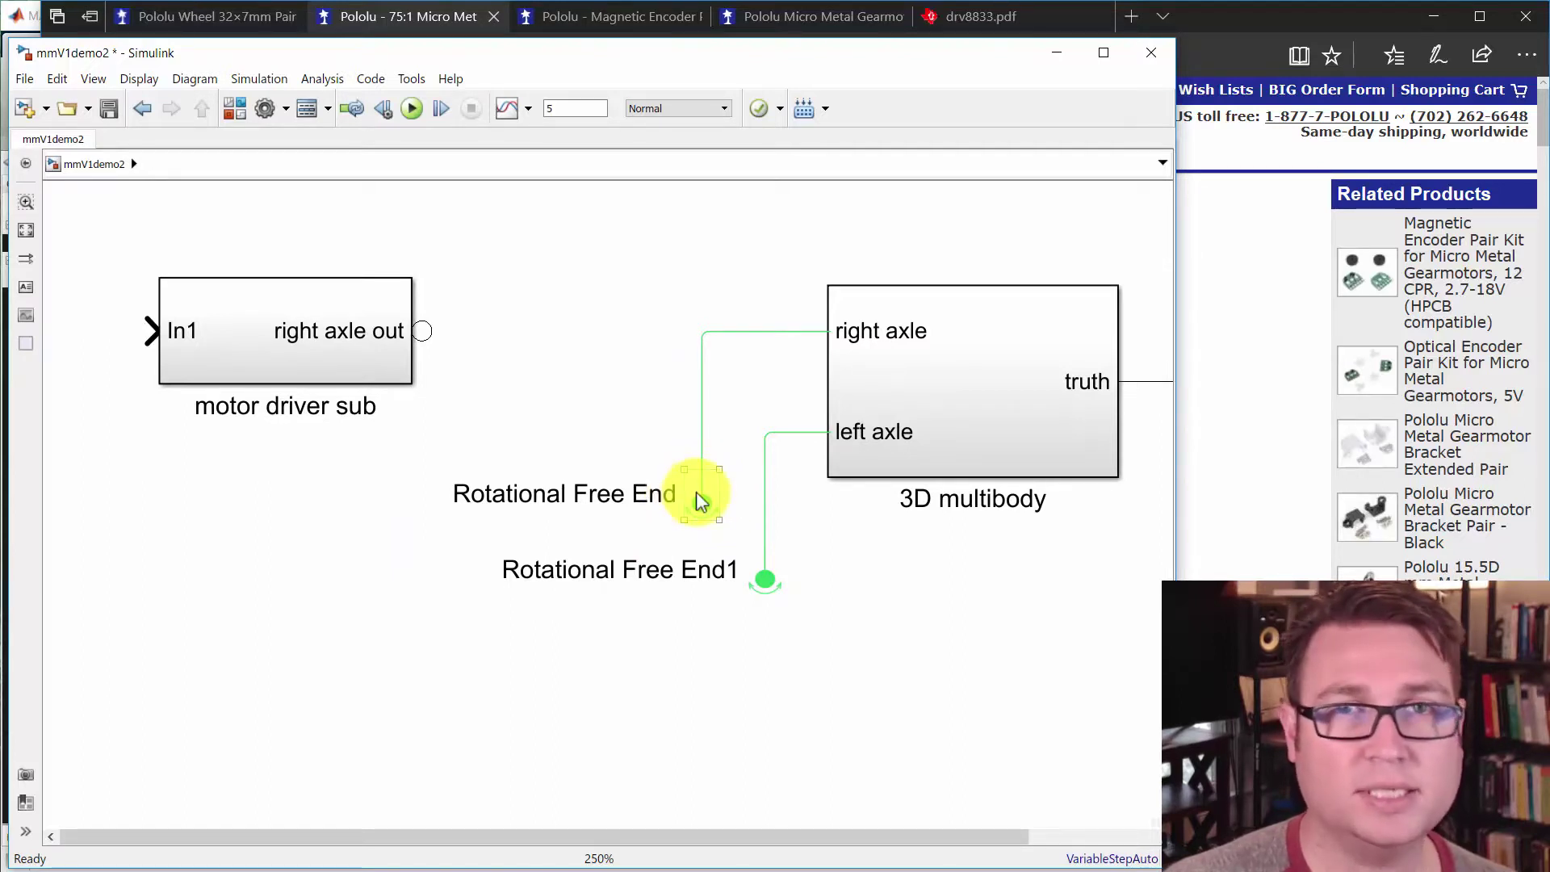
click(691, 422)
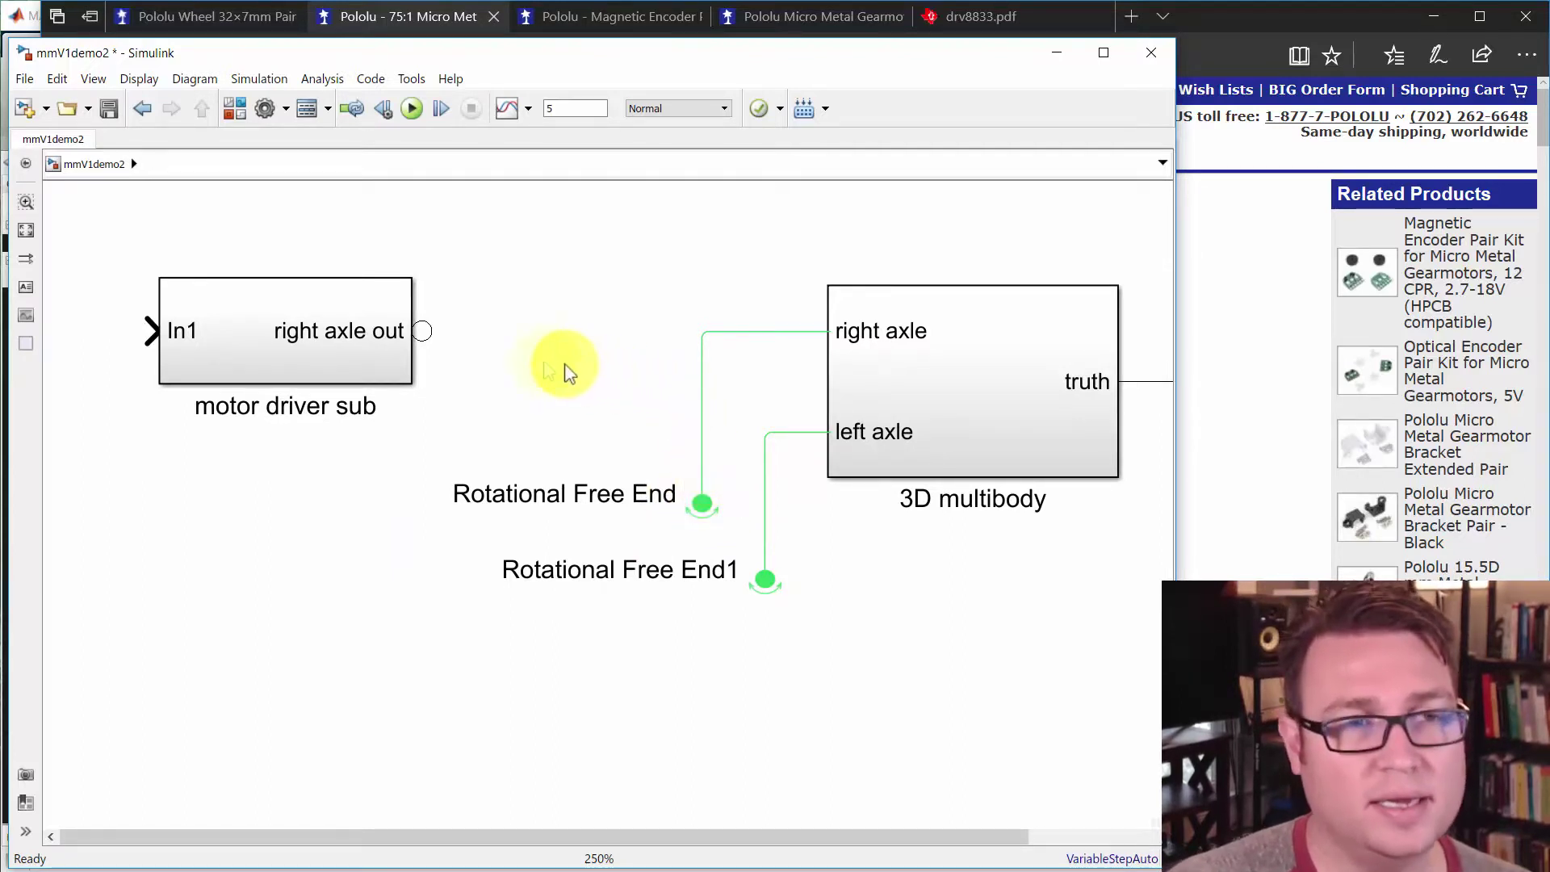
Open motor driver sub, go back to mmV1demo2, then reopen motor driver sub
click(349, 364)
double_click(312, 347)
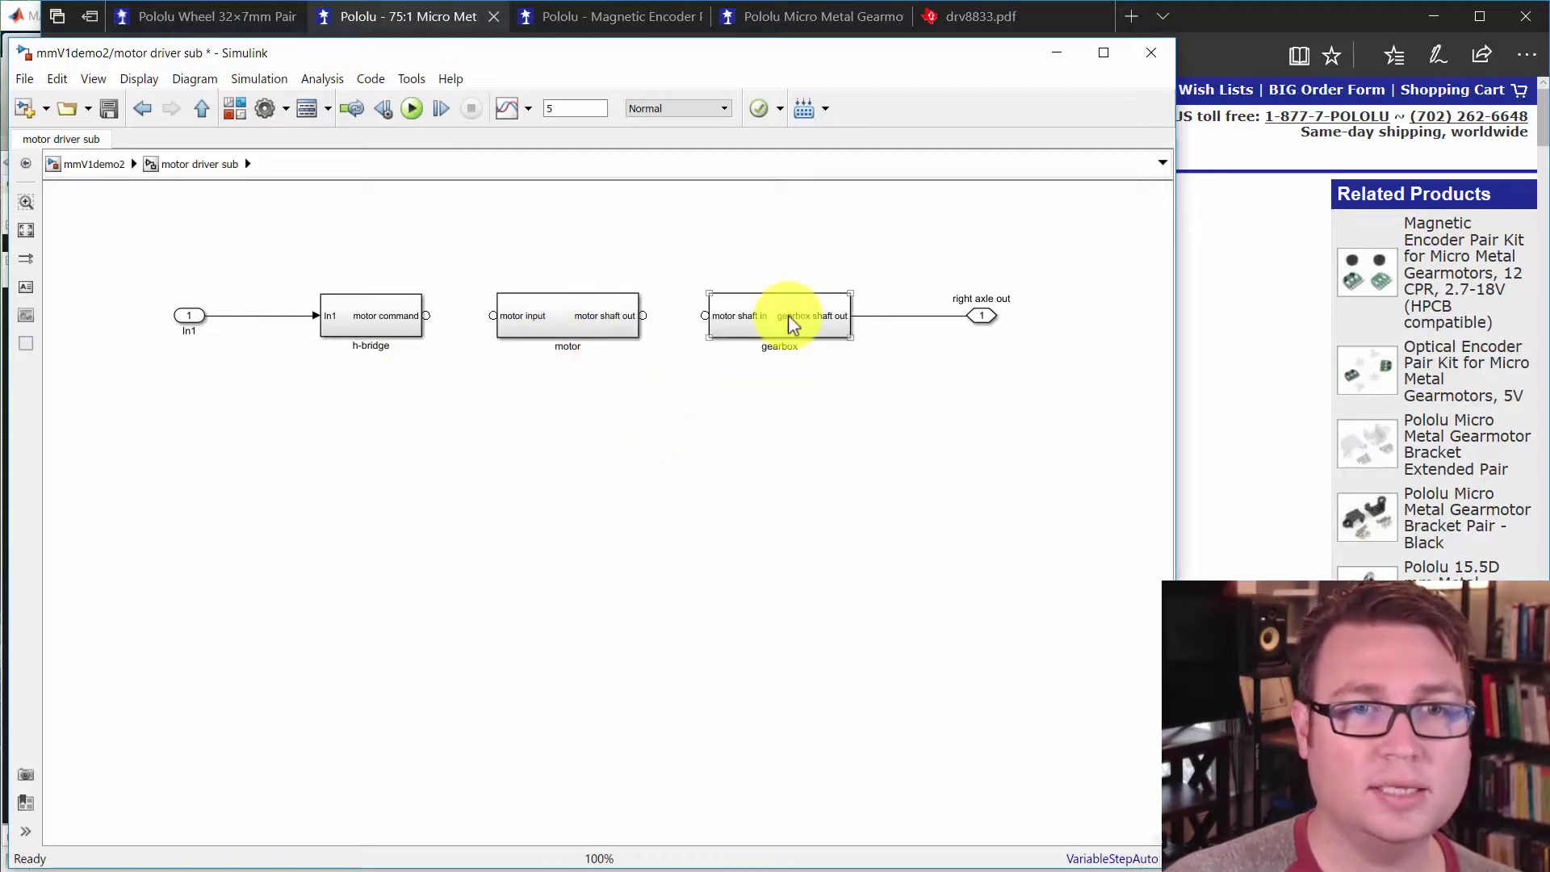
click(778, 441)
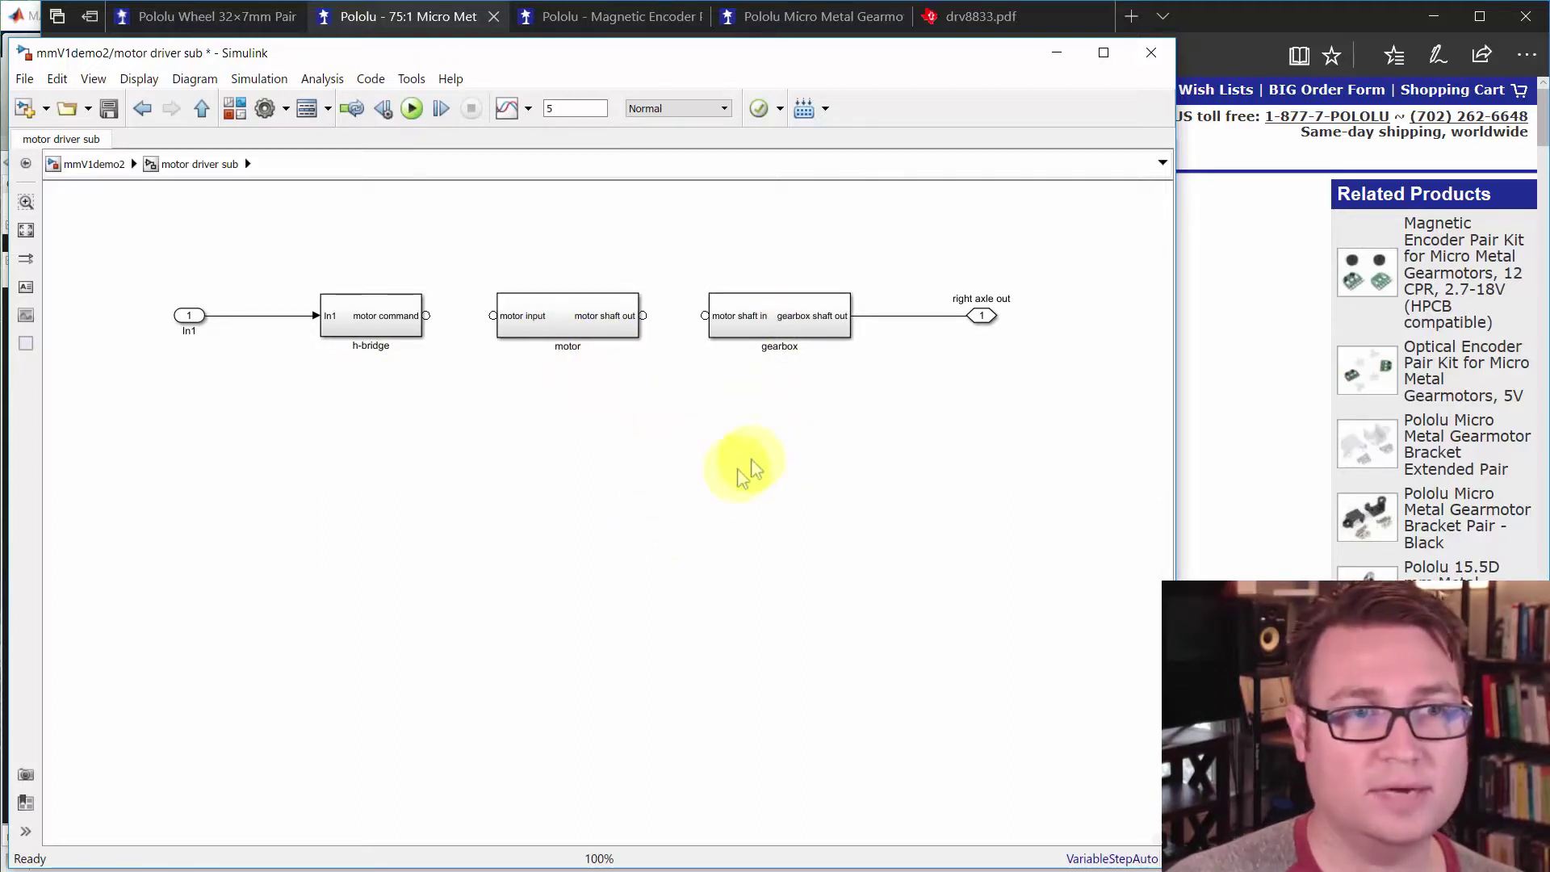
click(105, 164)
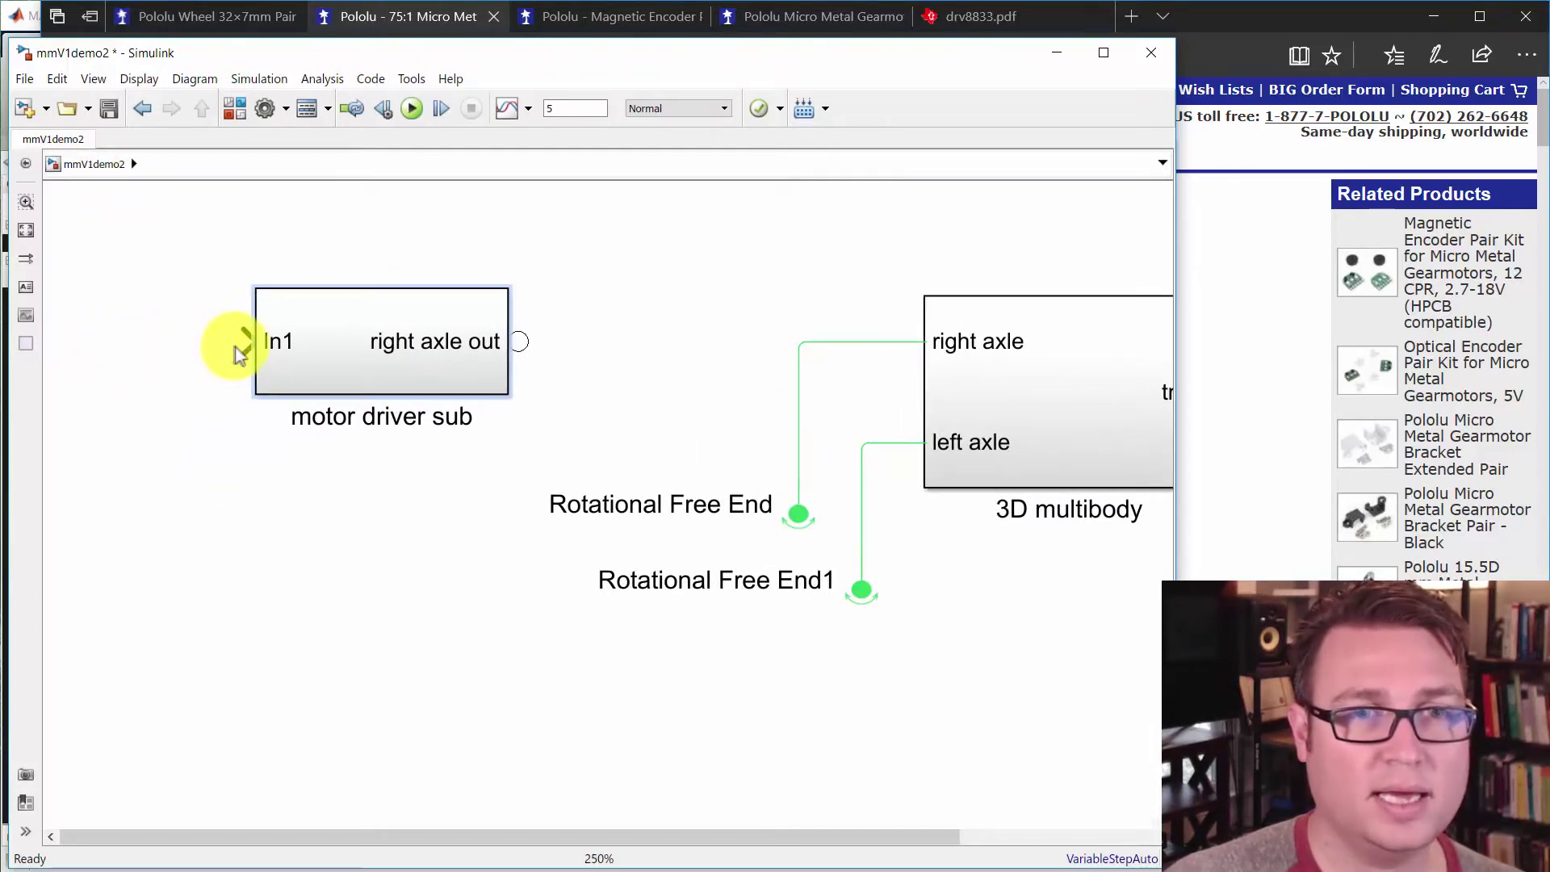
double_click(399, 348)
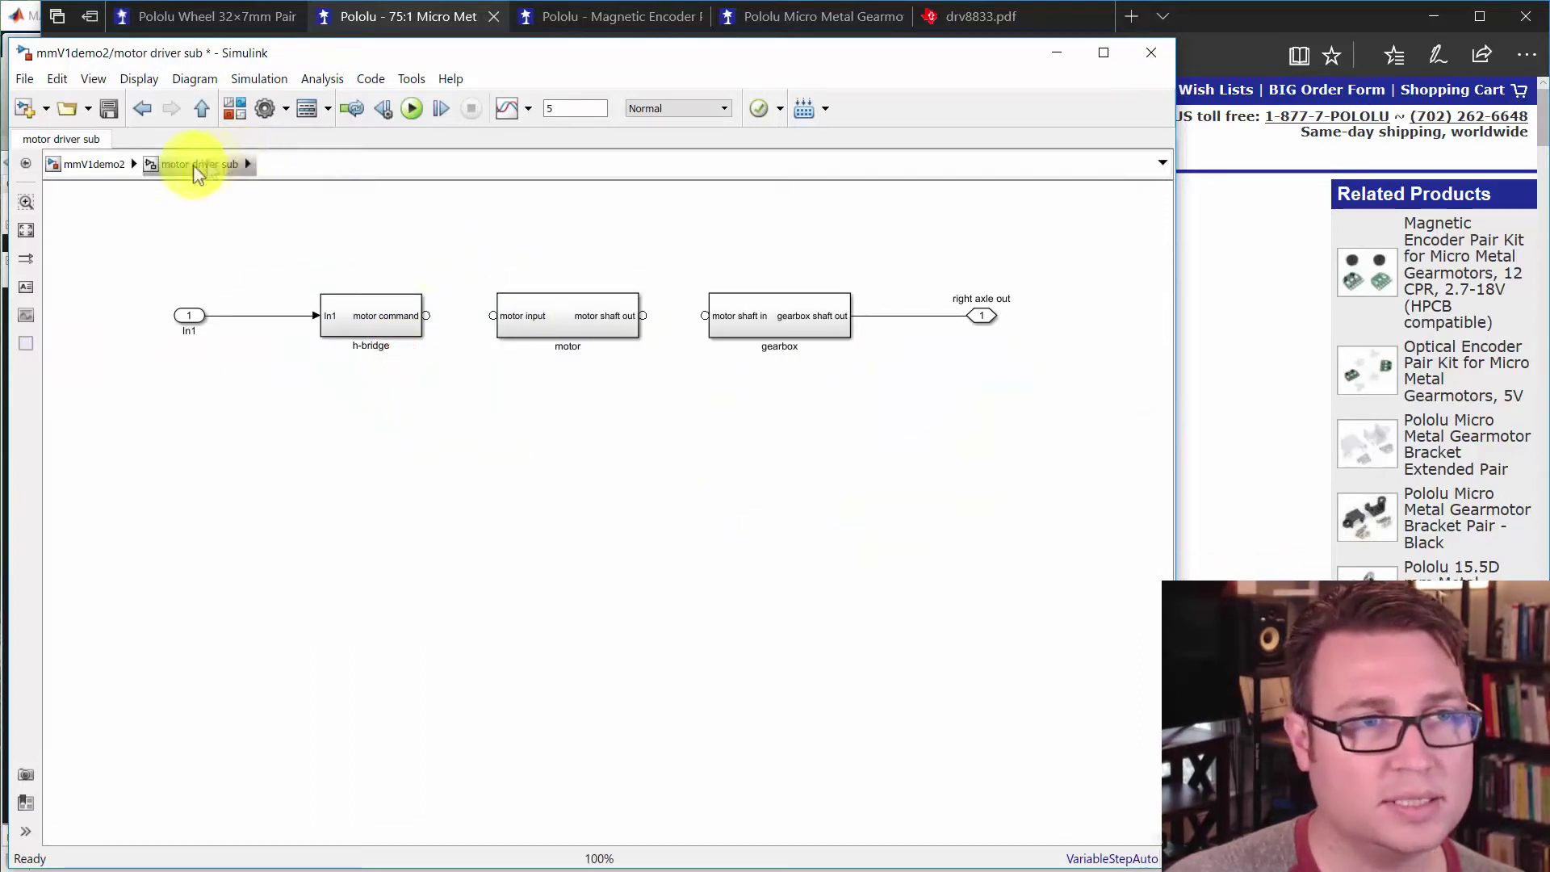
Paste a copy of h-bridge below motor driver sub in the top level, named 'encoder sub'
click(386, 326)
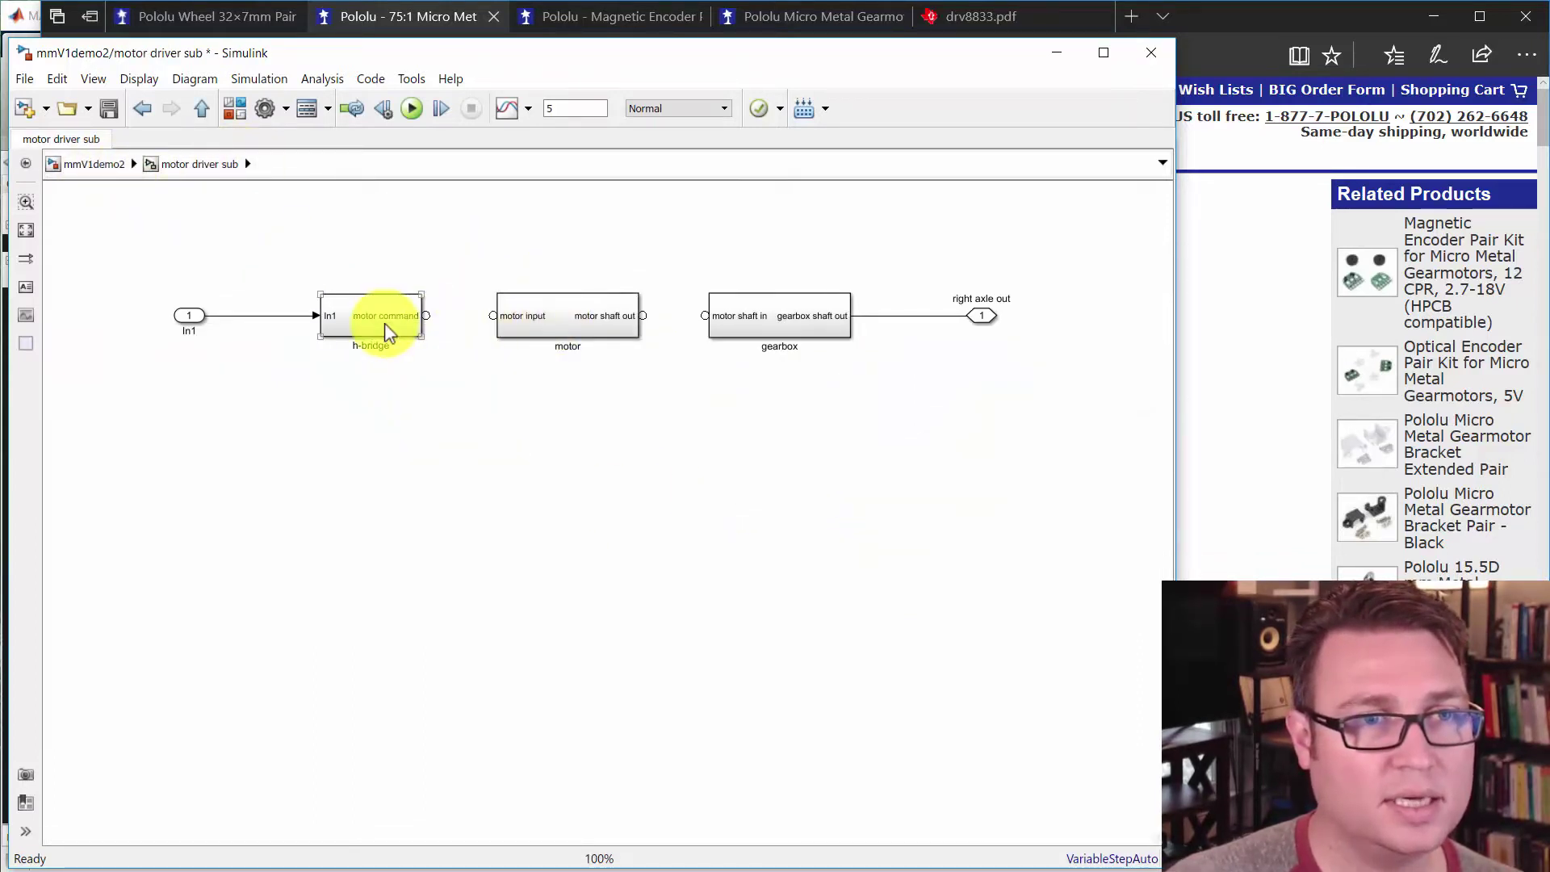
key(ctrl+c)
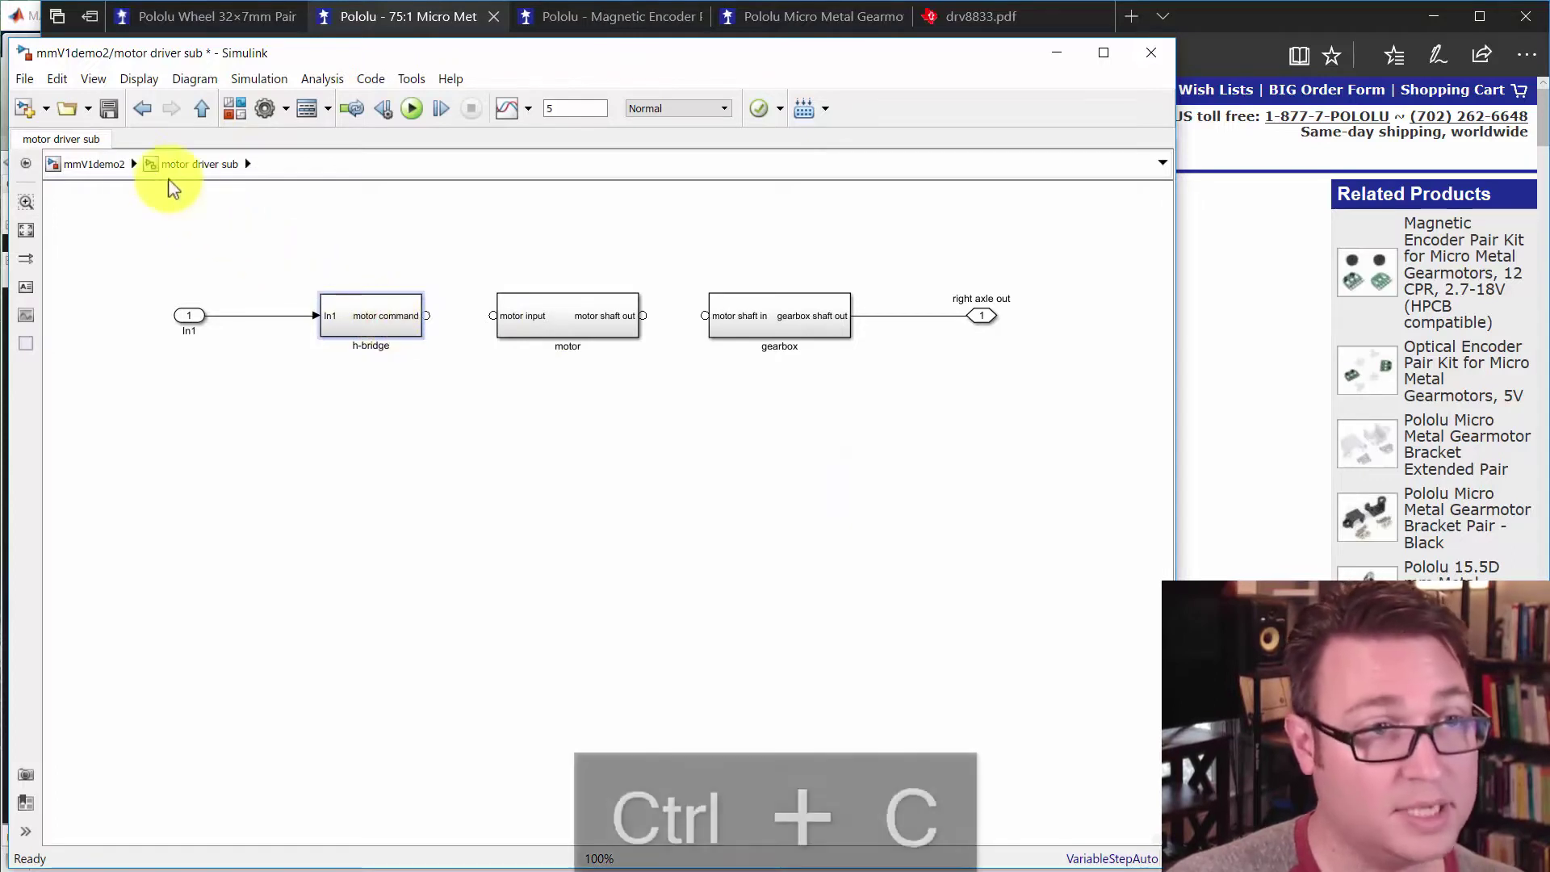
click(102, 160)
click(417, 535)
key(ctrl+v)
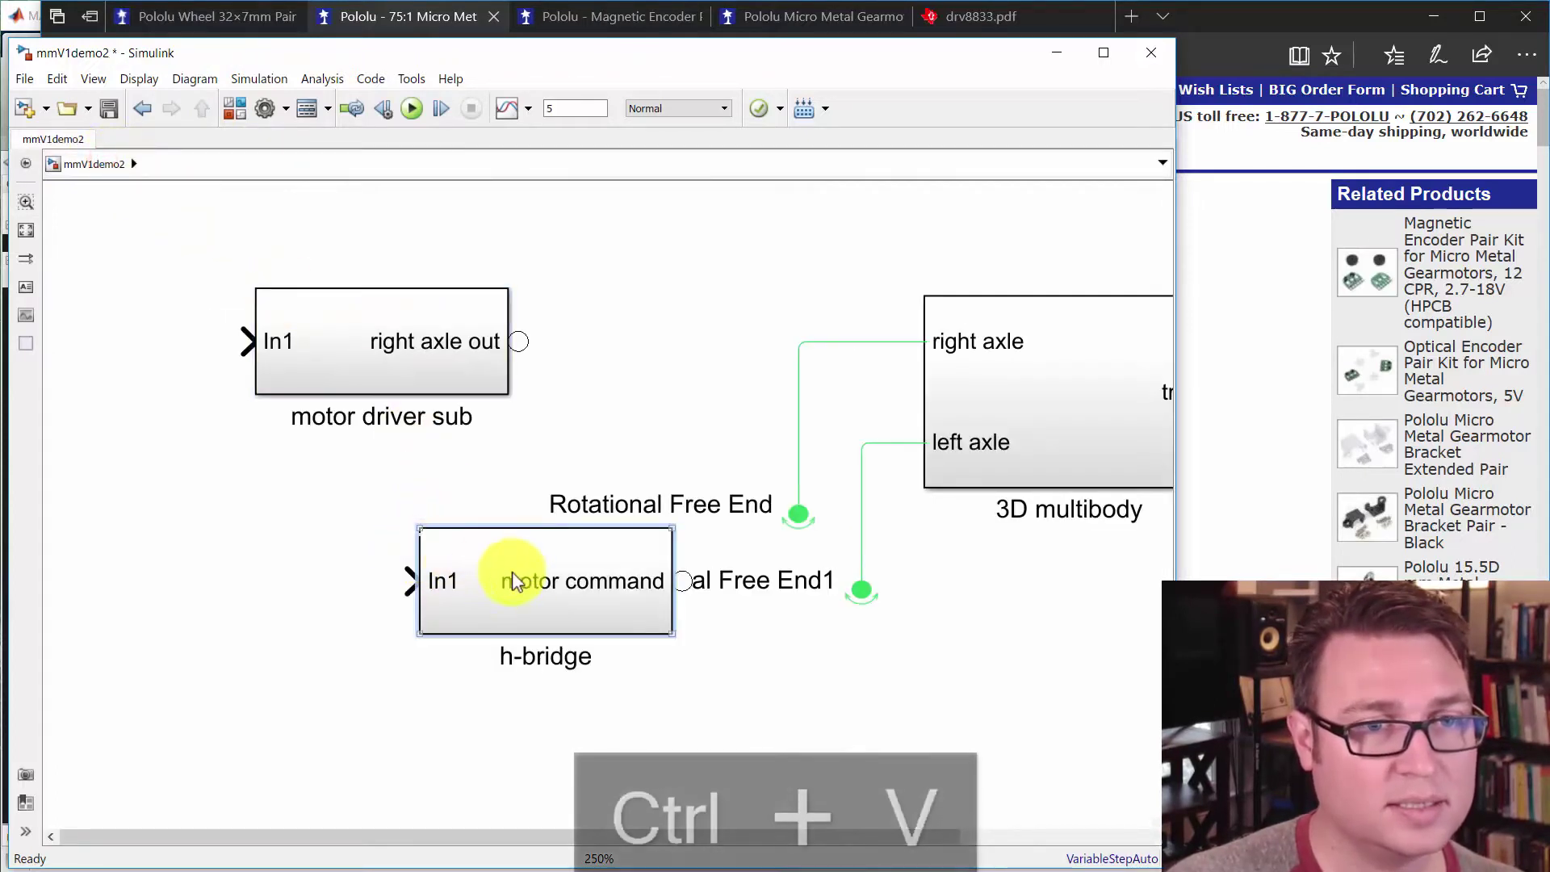
drag(521, 578, 383, 583)
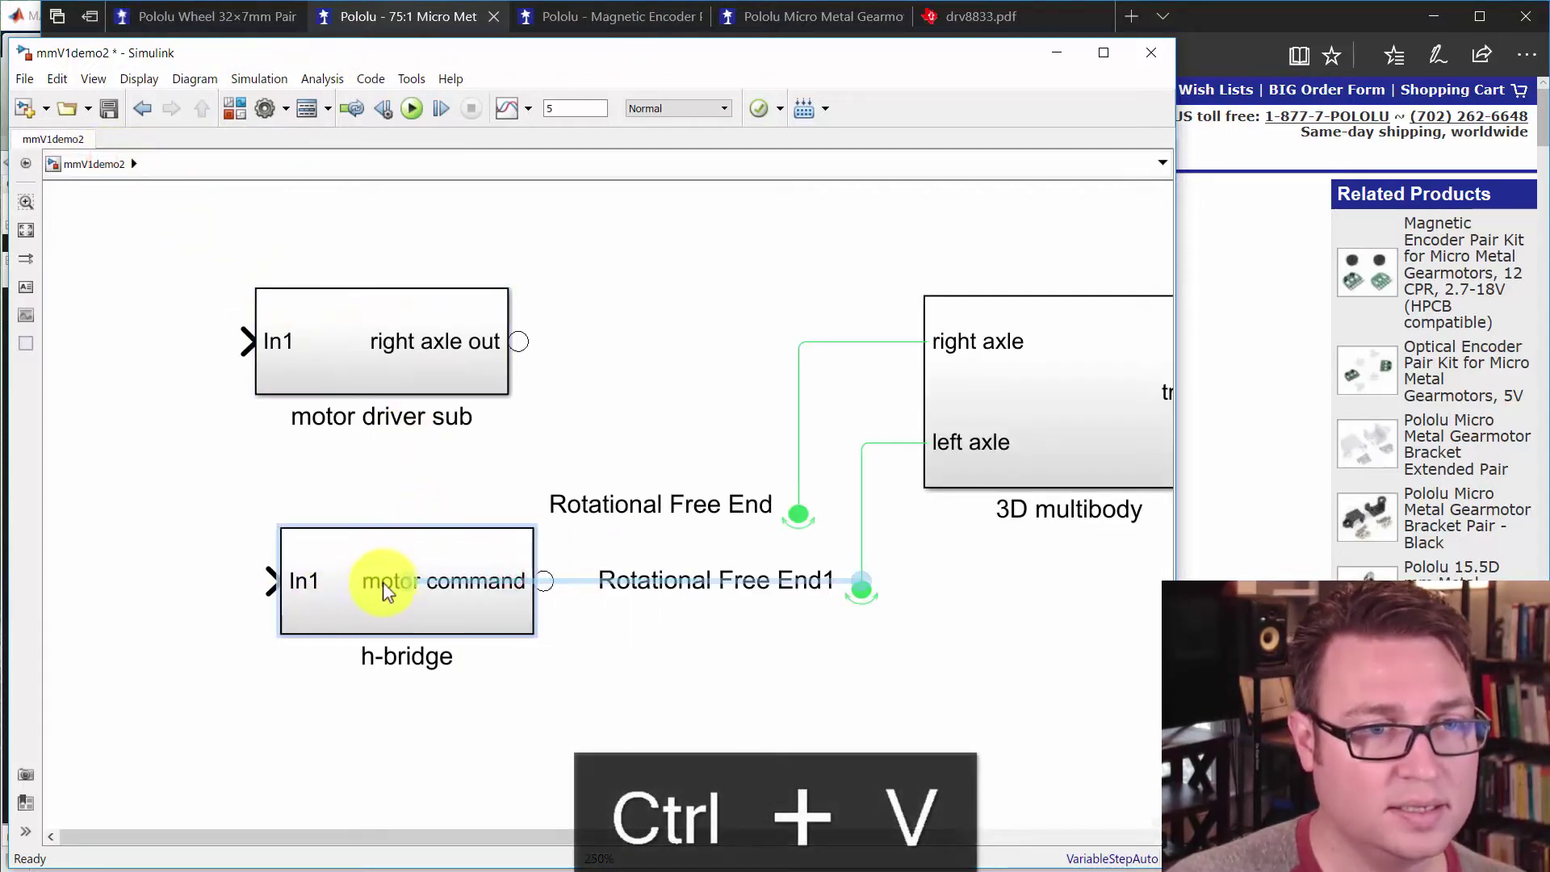
double_click(427, 648)
text(enco)
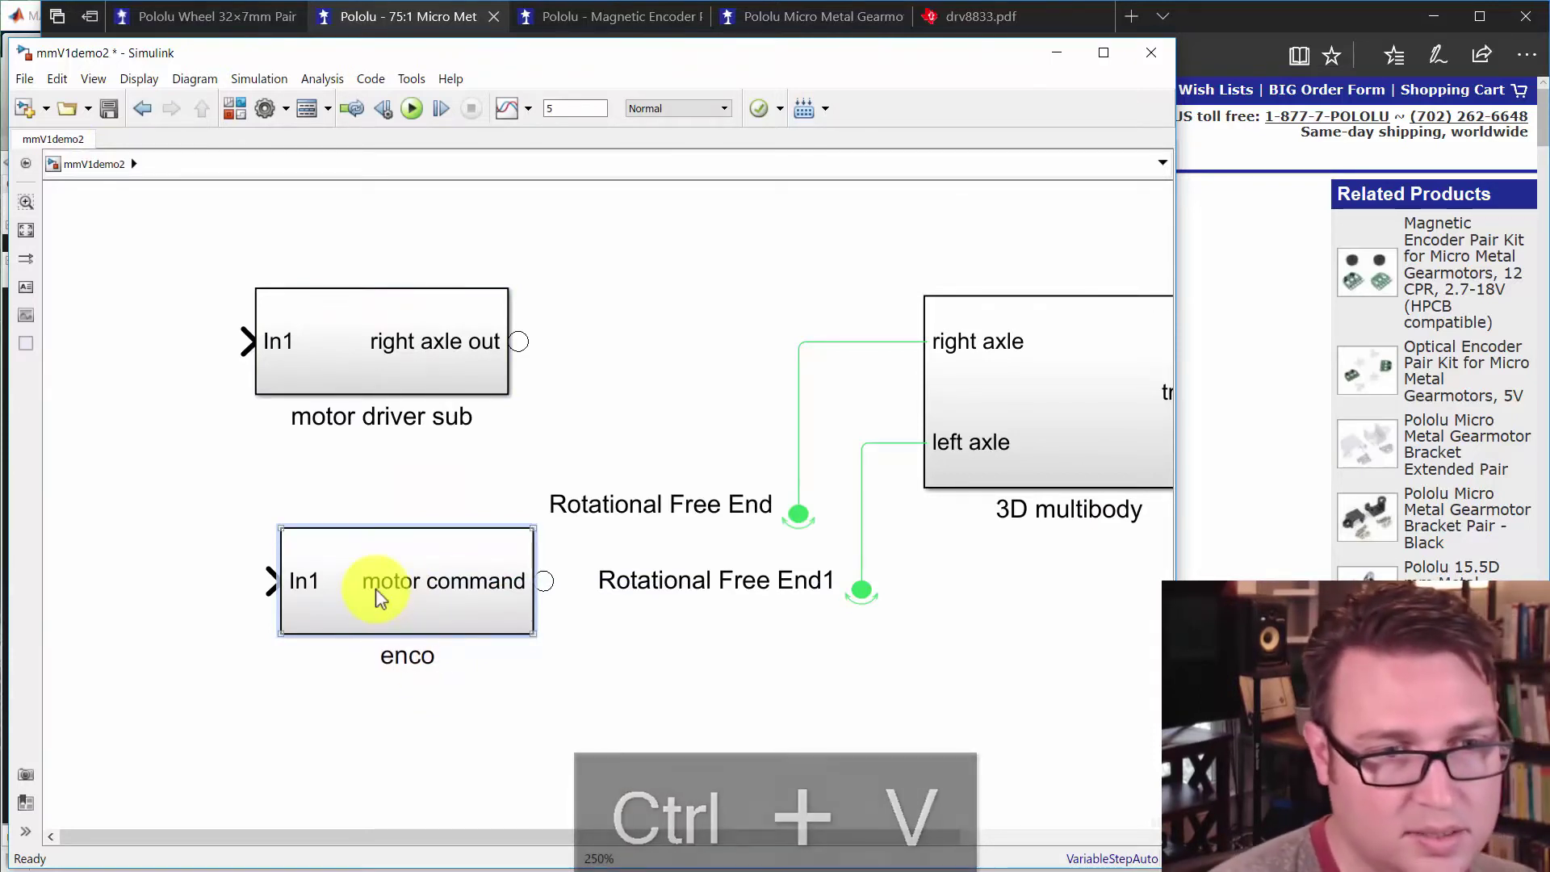
text(der sub)
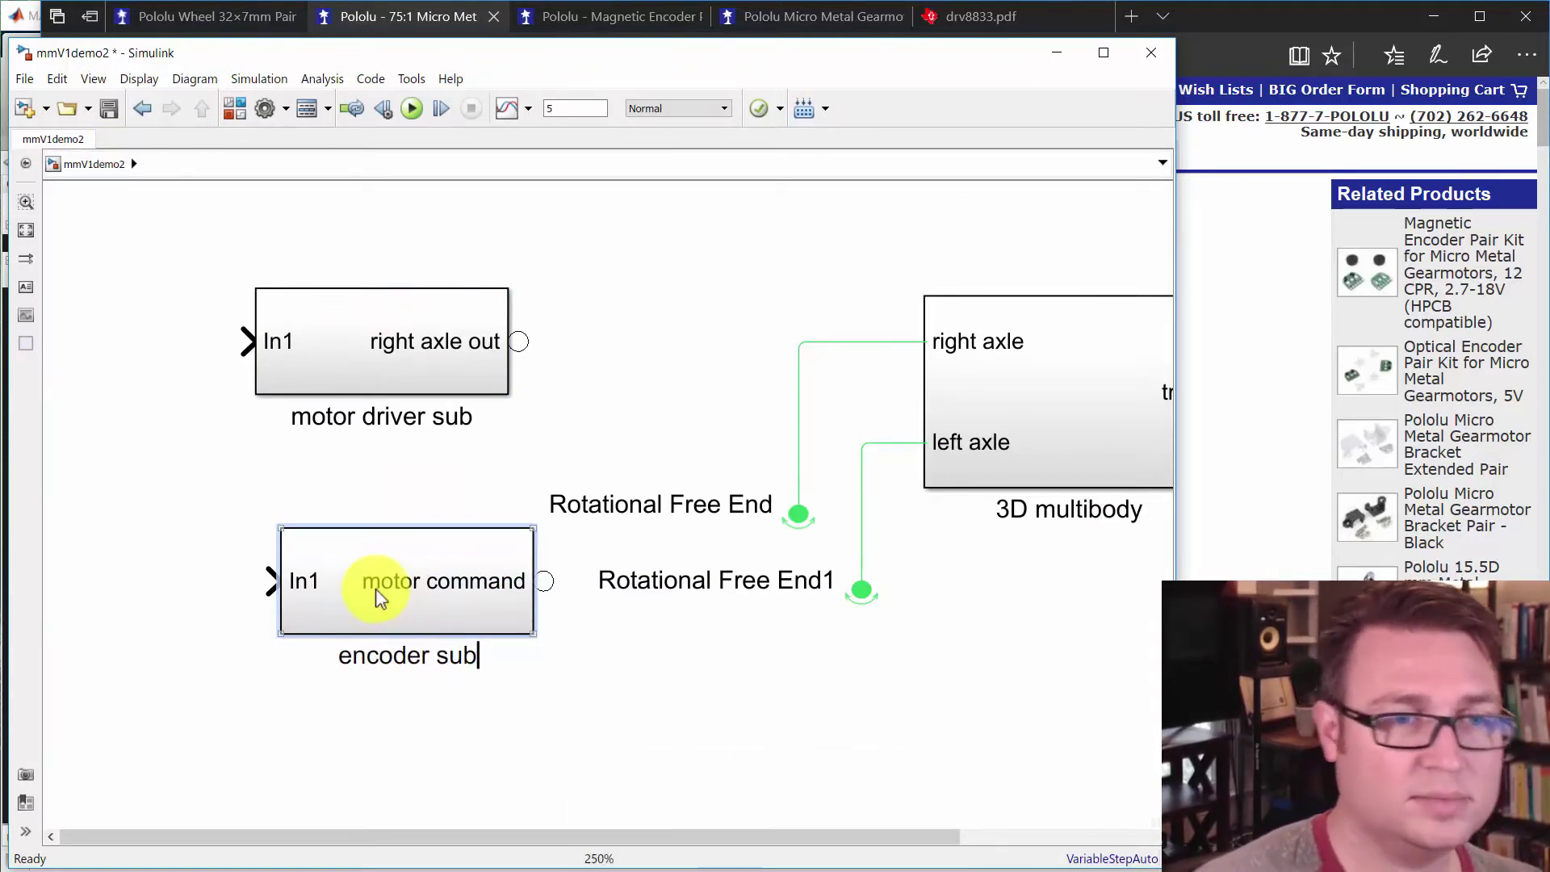
click(376, 588)
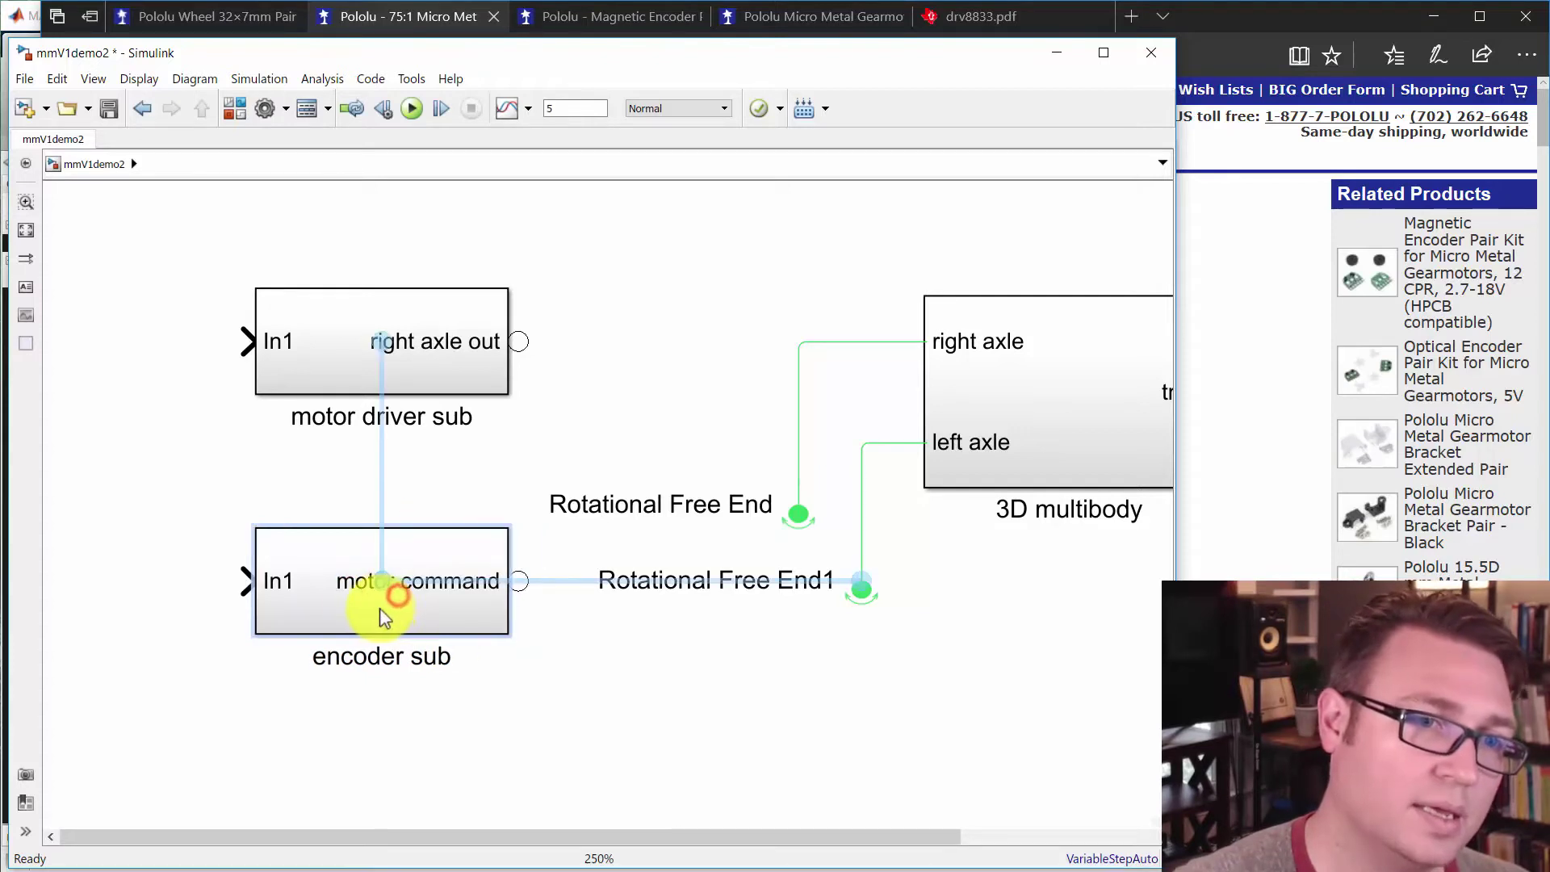
double_click(396, 607)
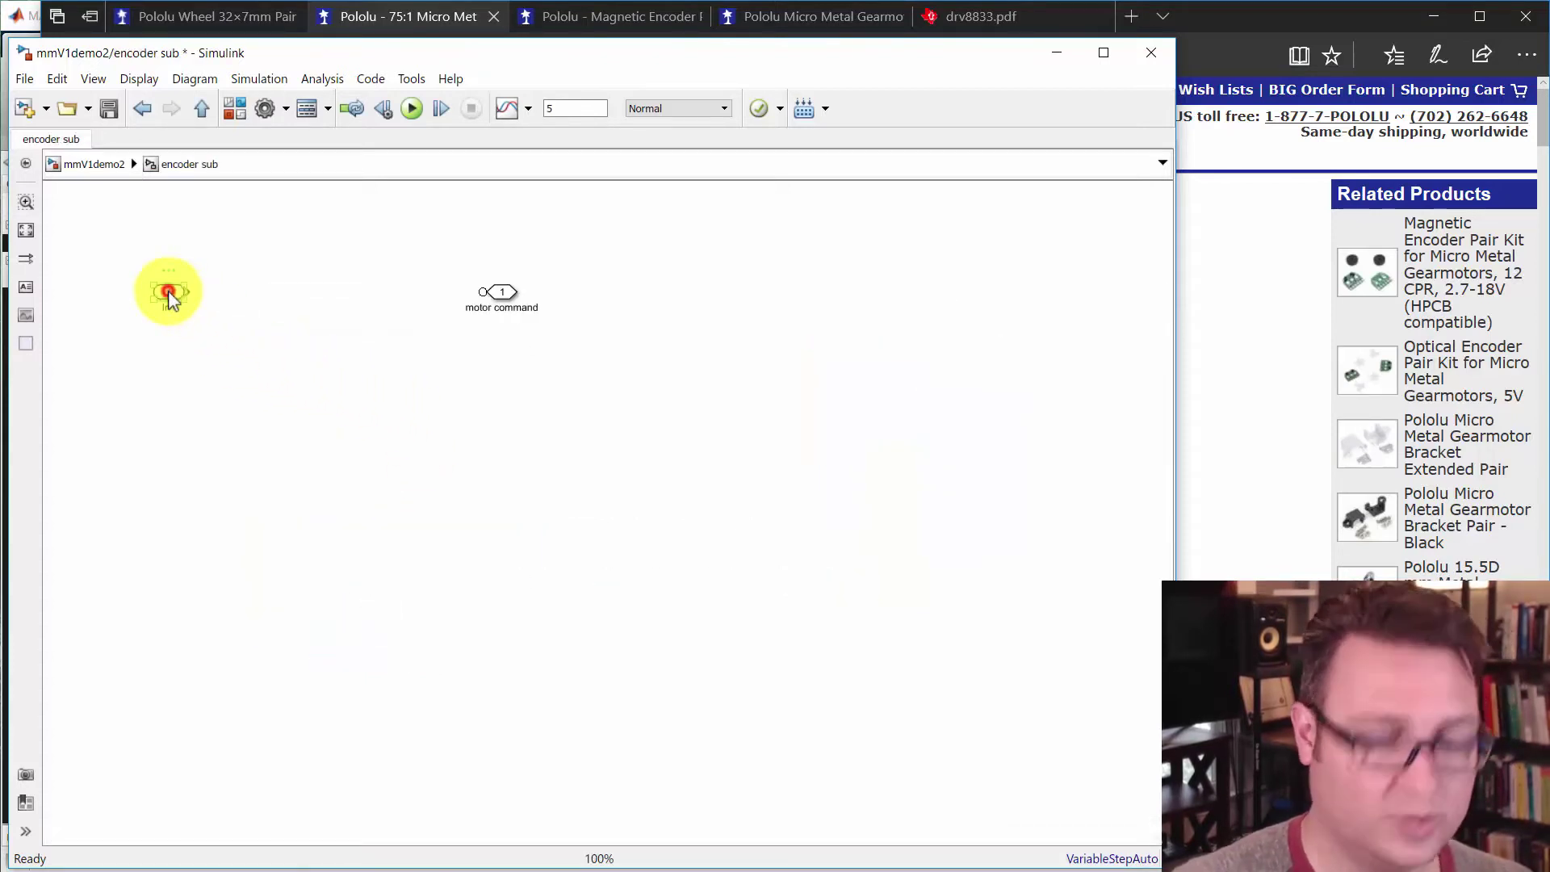
Add an Out1 block and rename the motor command port 'motor shaft', rotating it
click(183, 333)
text(out)
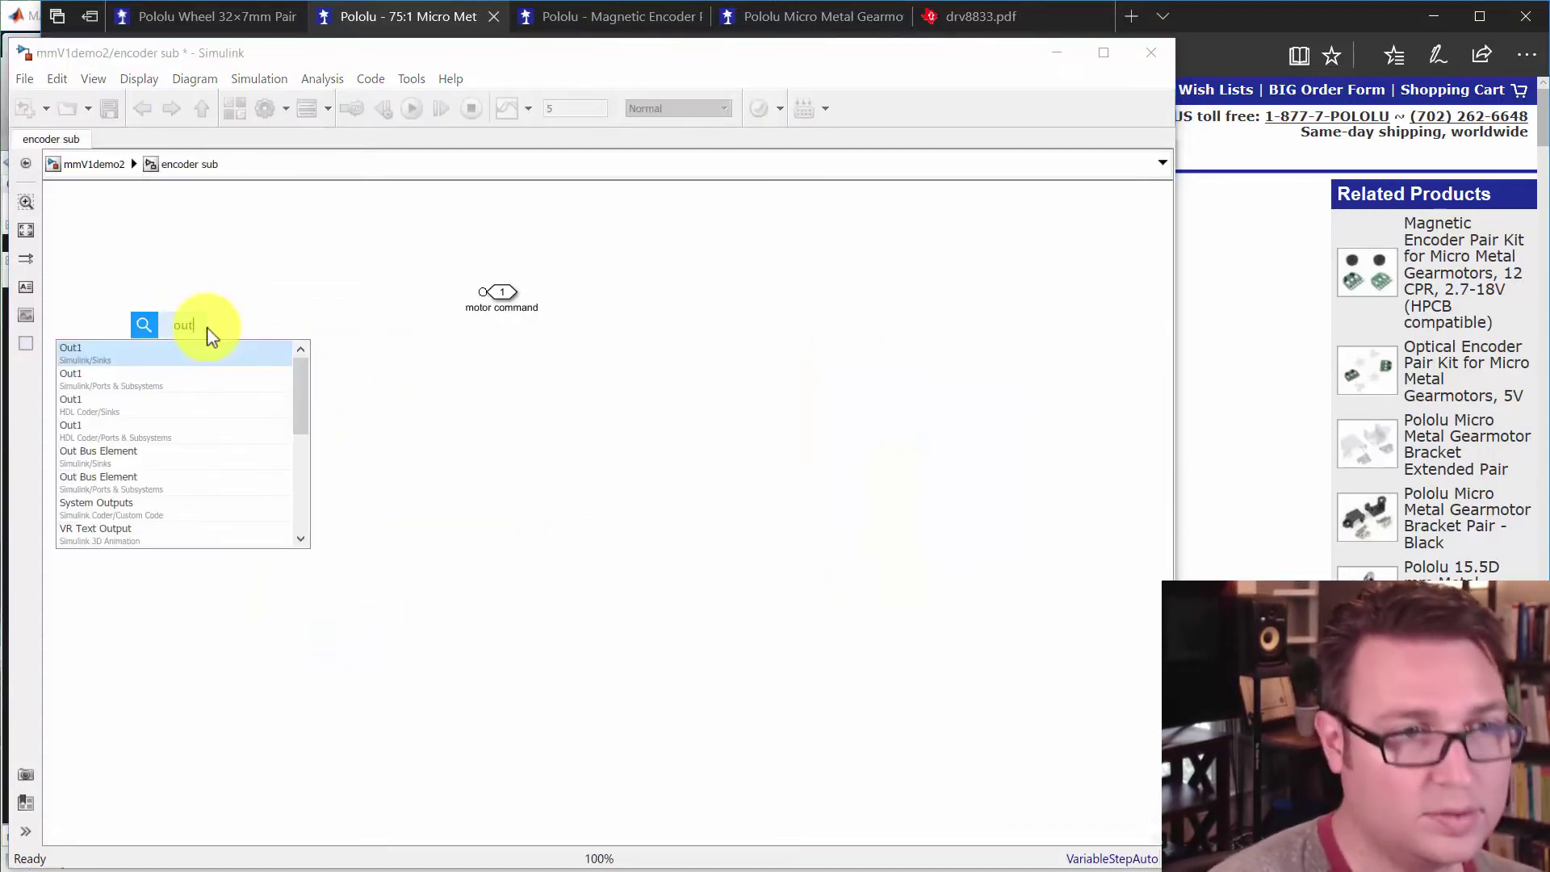
click(167, 350)
drag(183, 333, 464, 389)
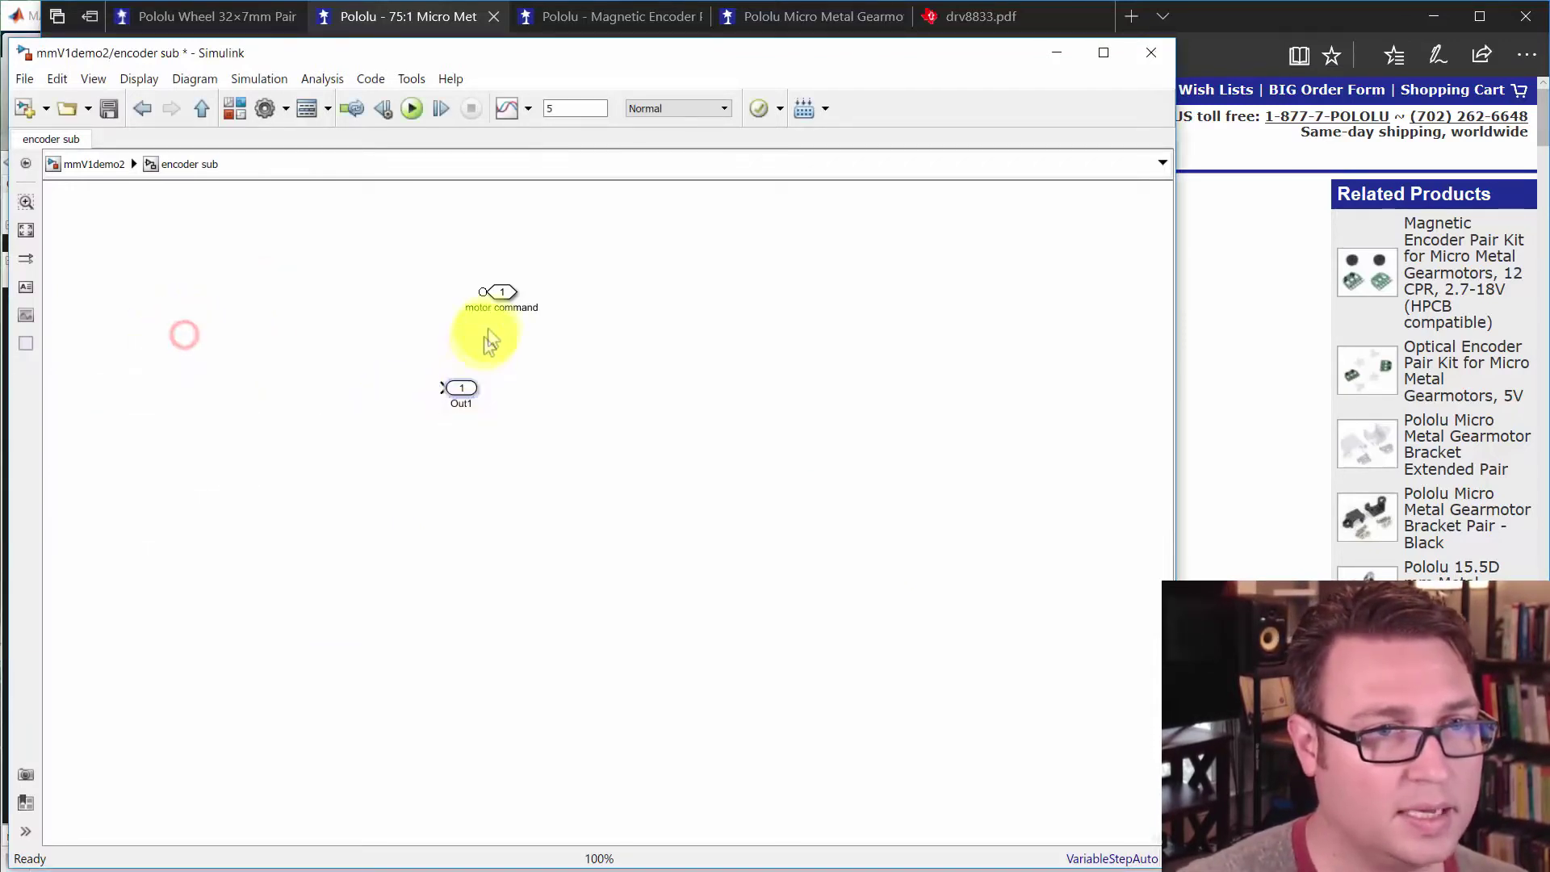
drag(507, 295, 267, 308)
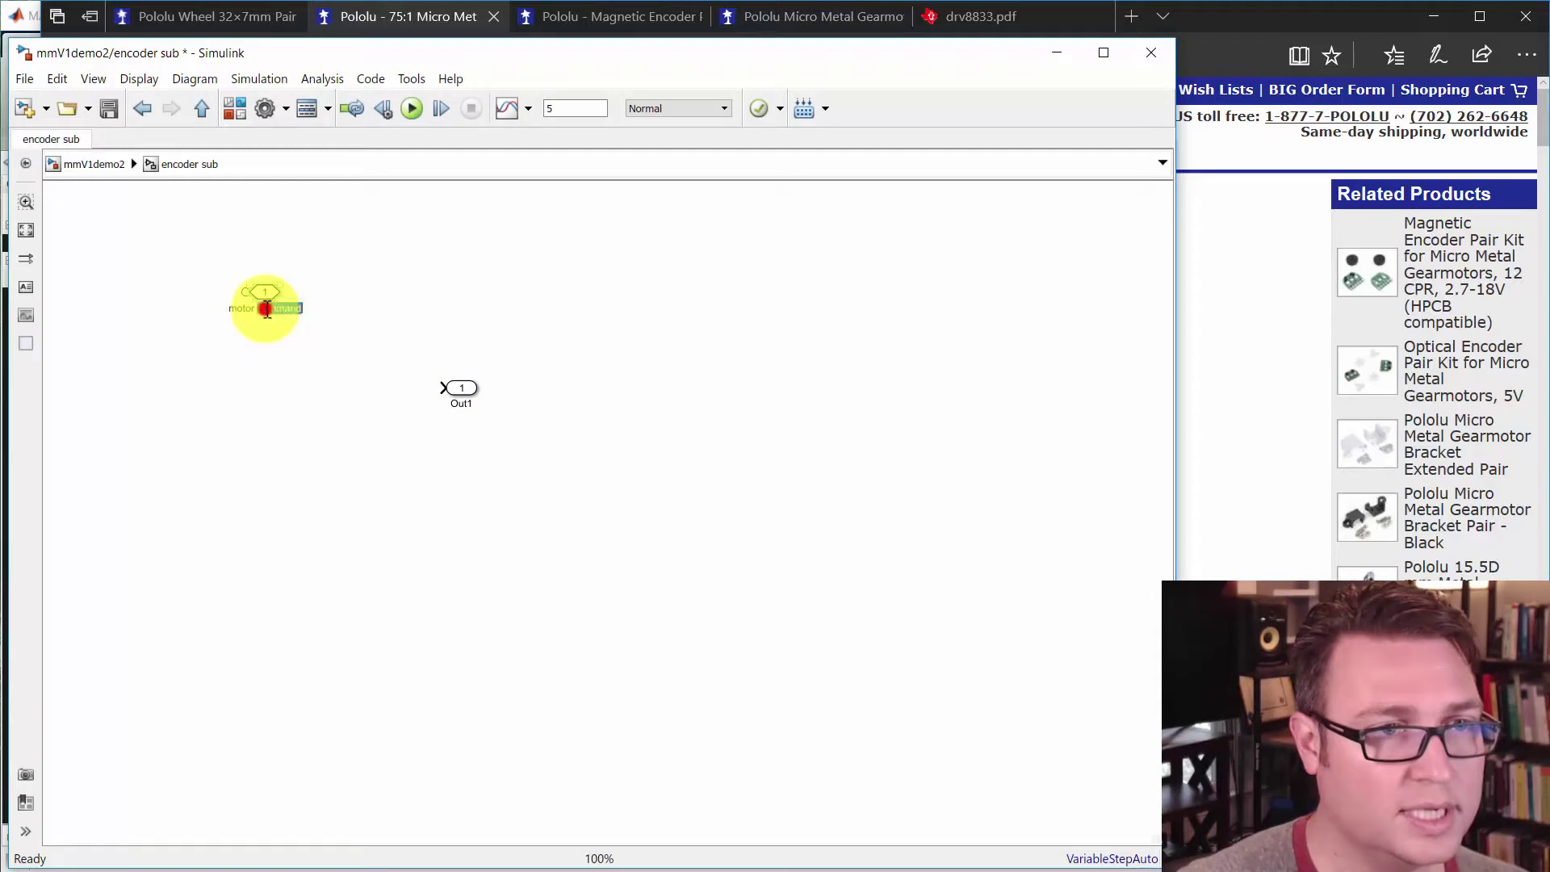
double_click(266, 308)
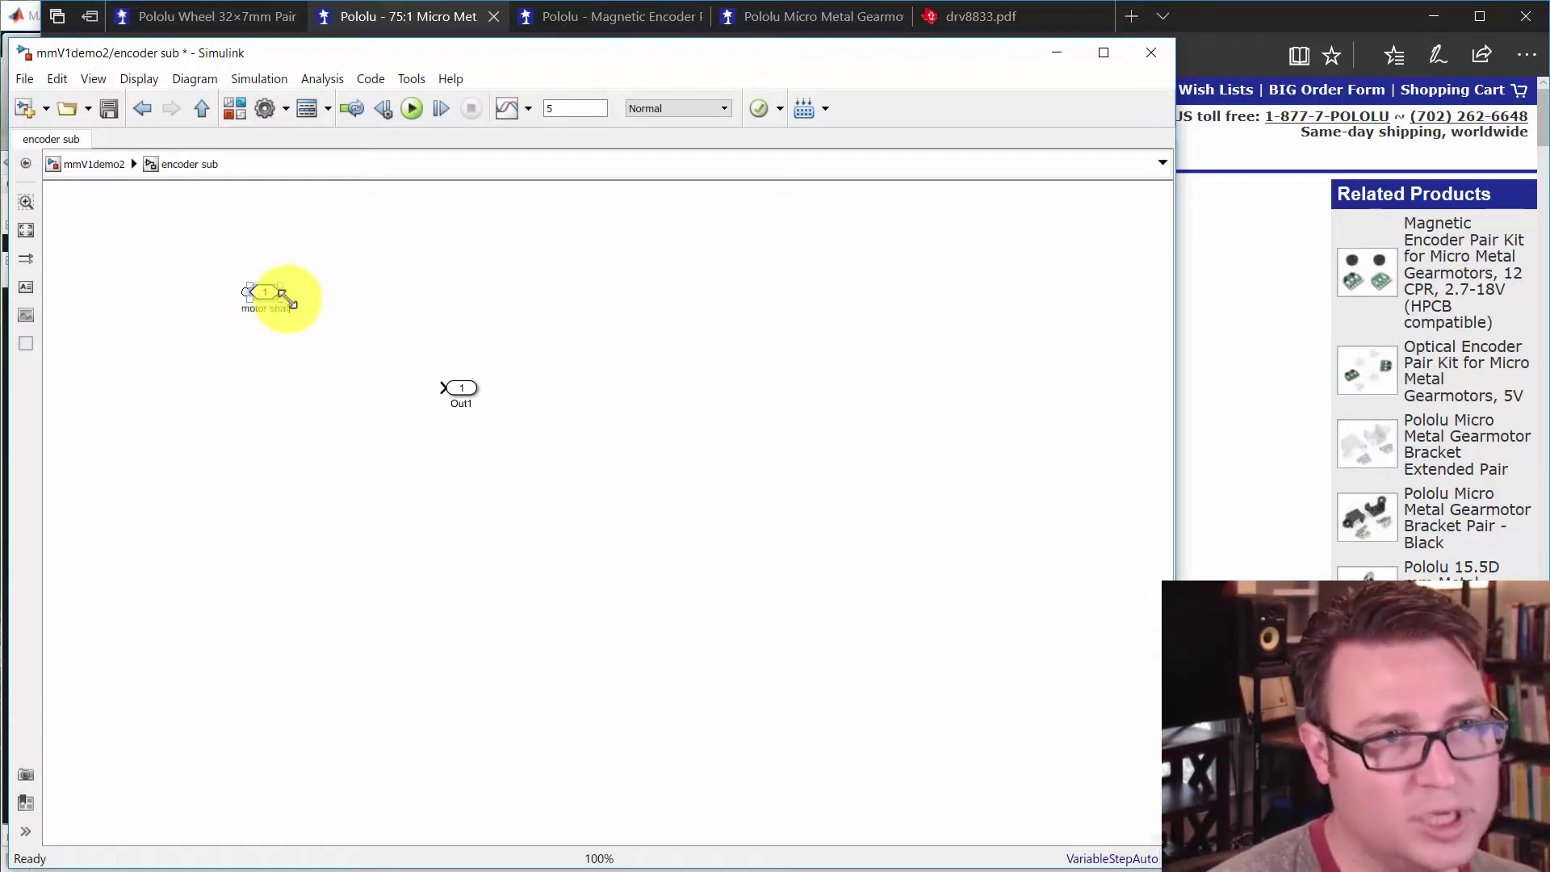
click(316, 346)
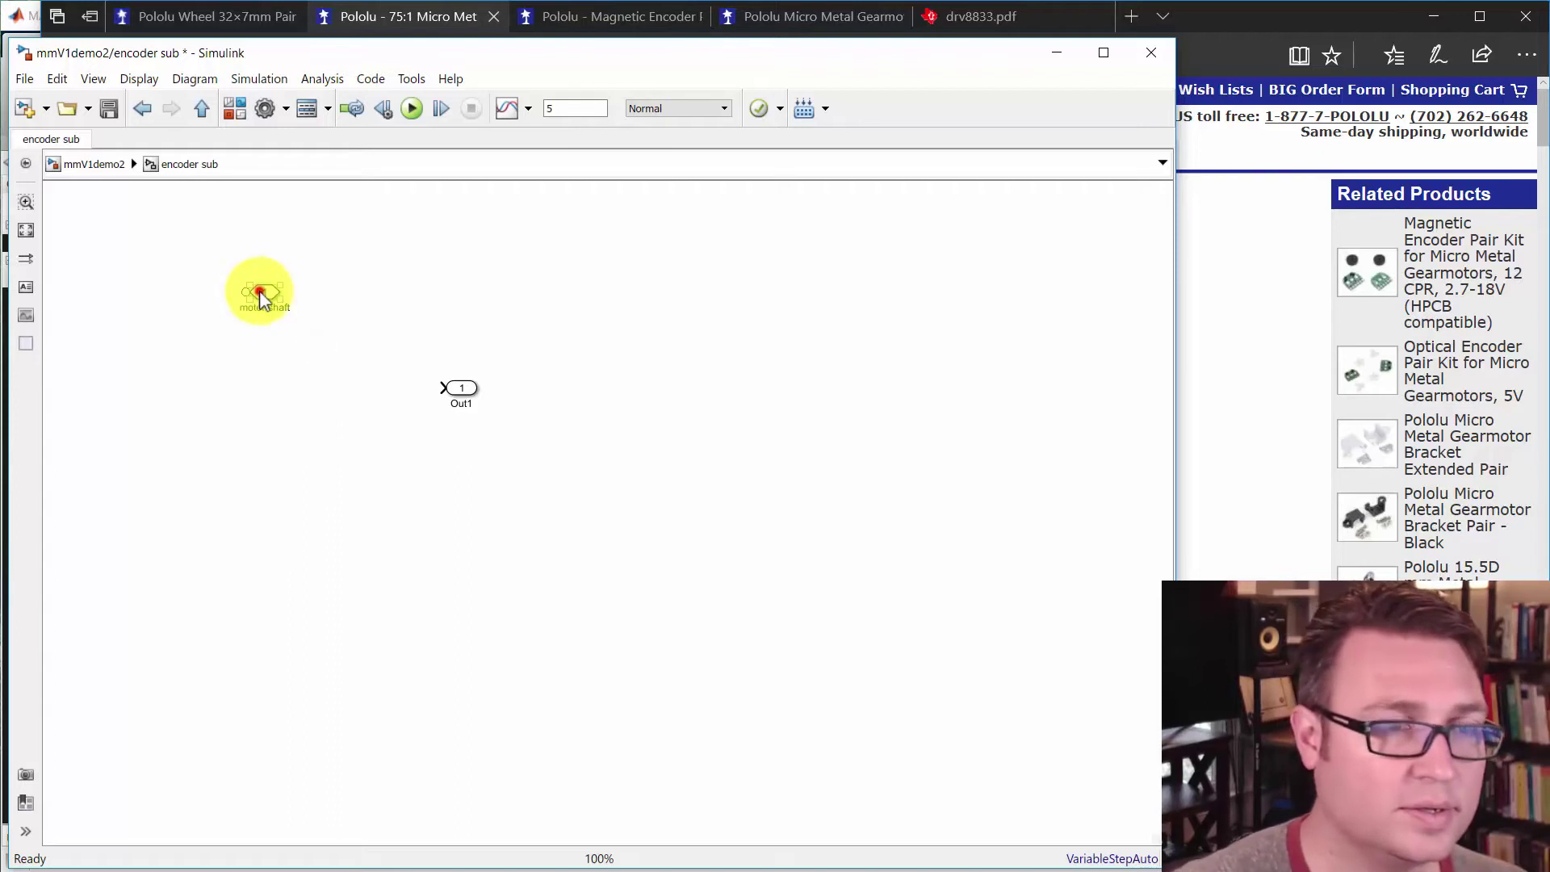
key(ctrl+r)
key(ctrl+r)
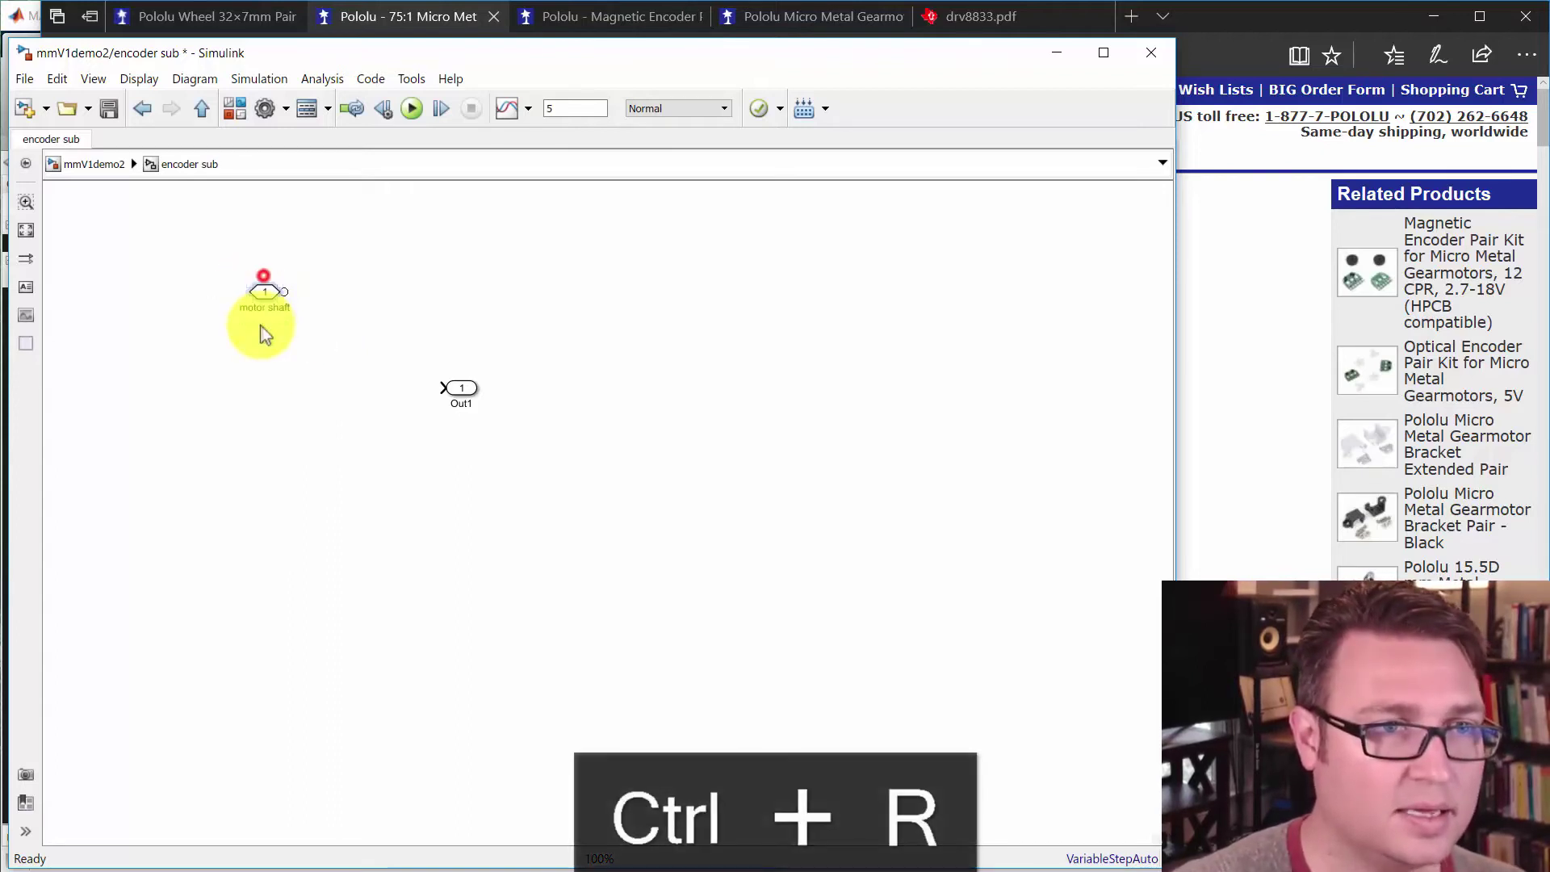
Set the motor shaft port location to Left and line Out1 up with it
double_click(264, 288)
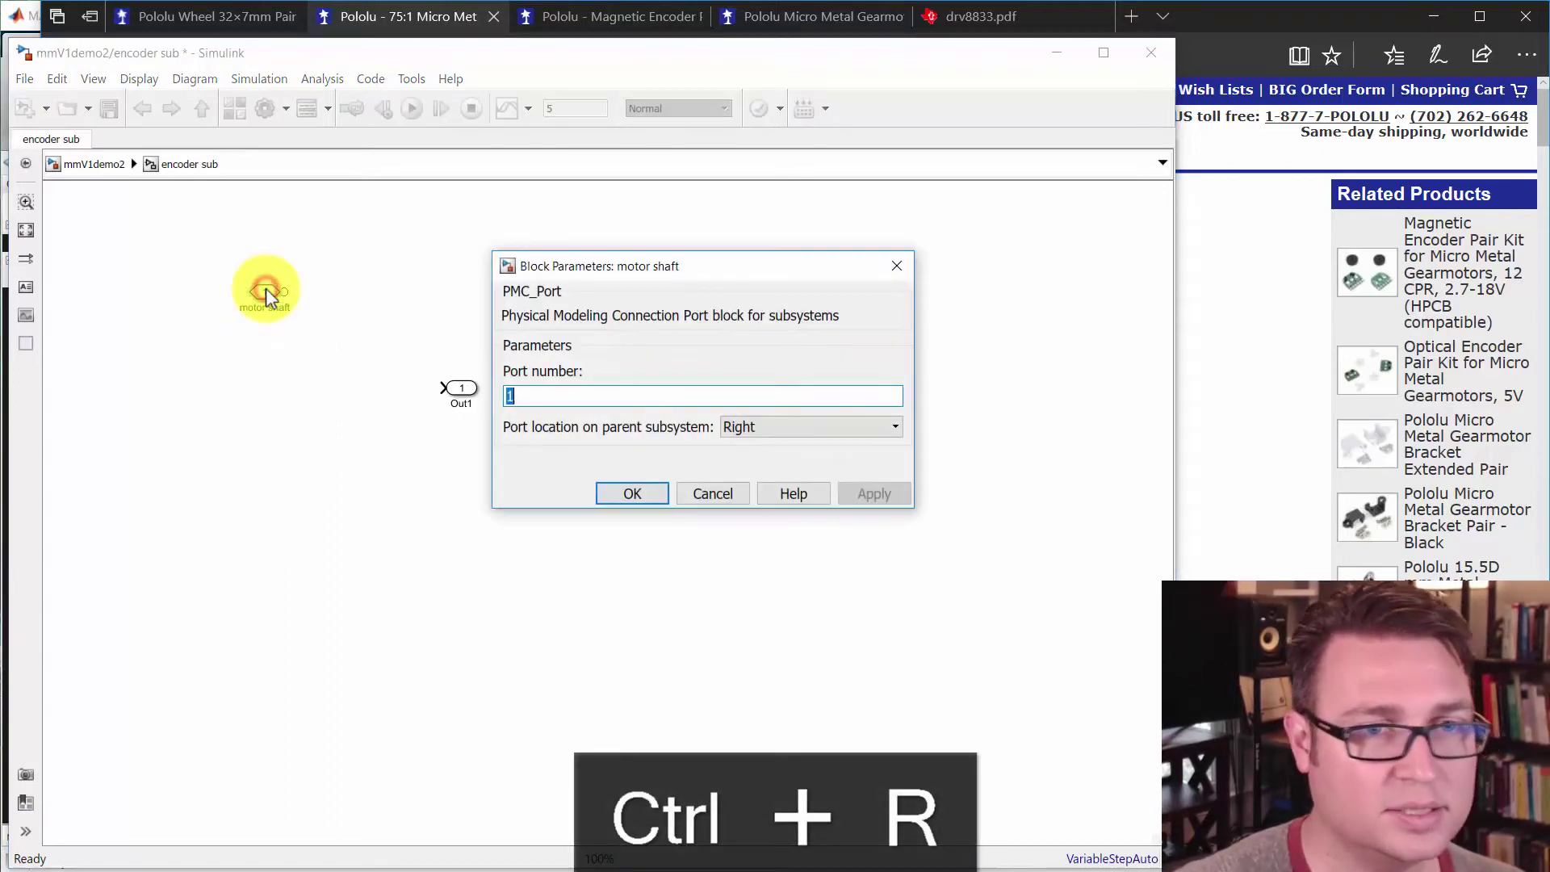
click(788, 427)
click(783, 443)
click(632, 494)
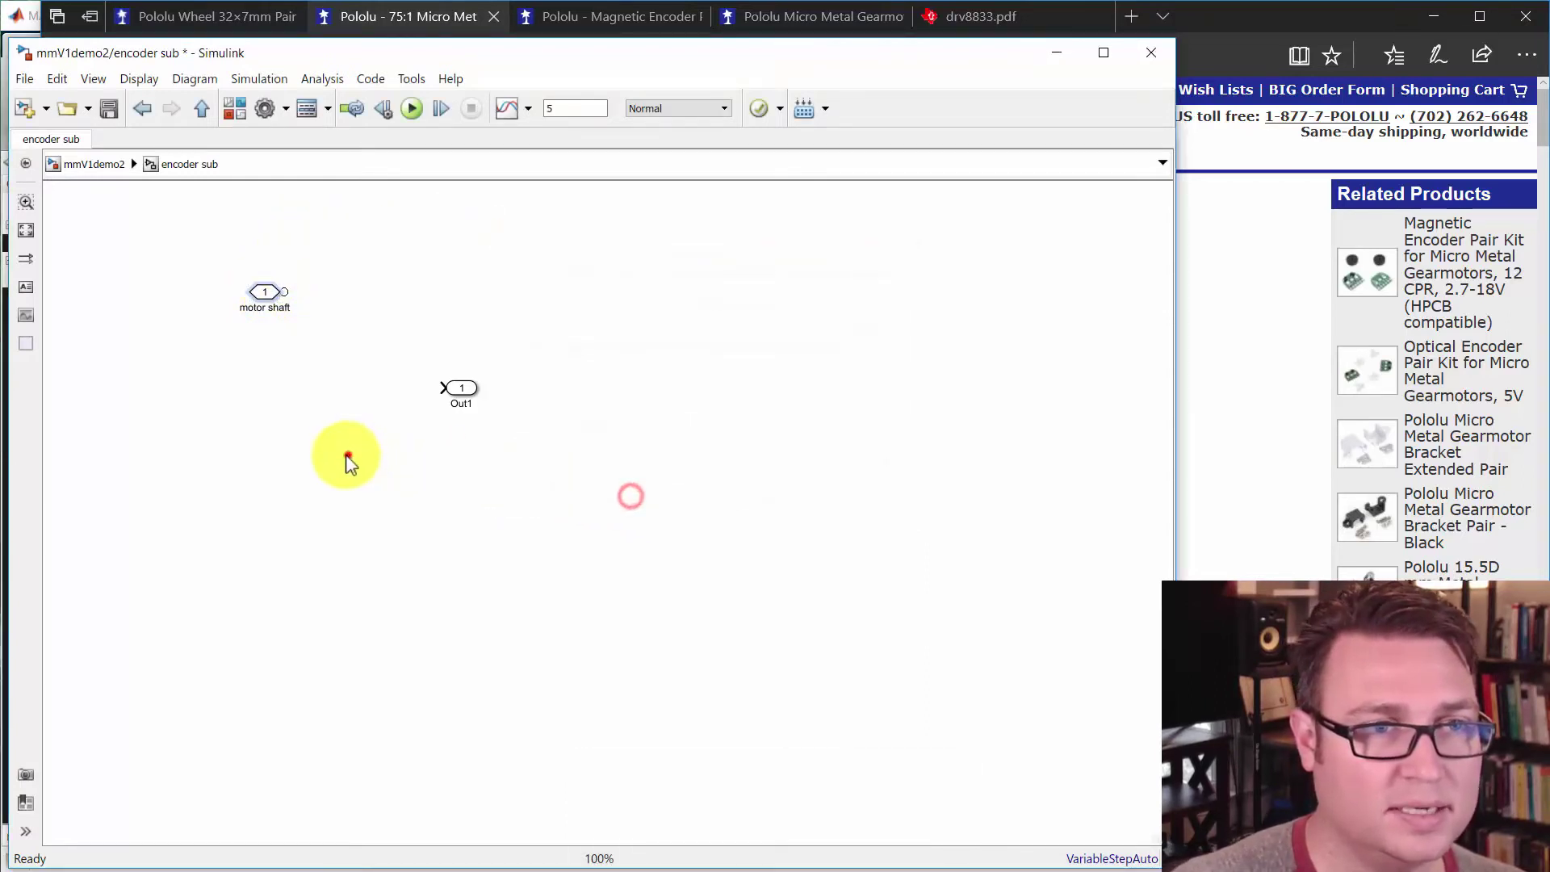
click(348, 455)
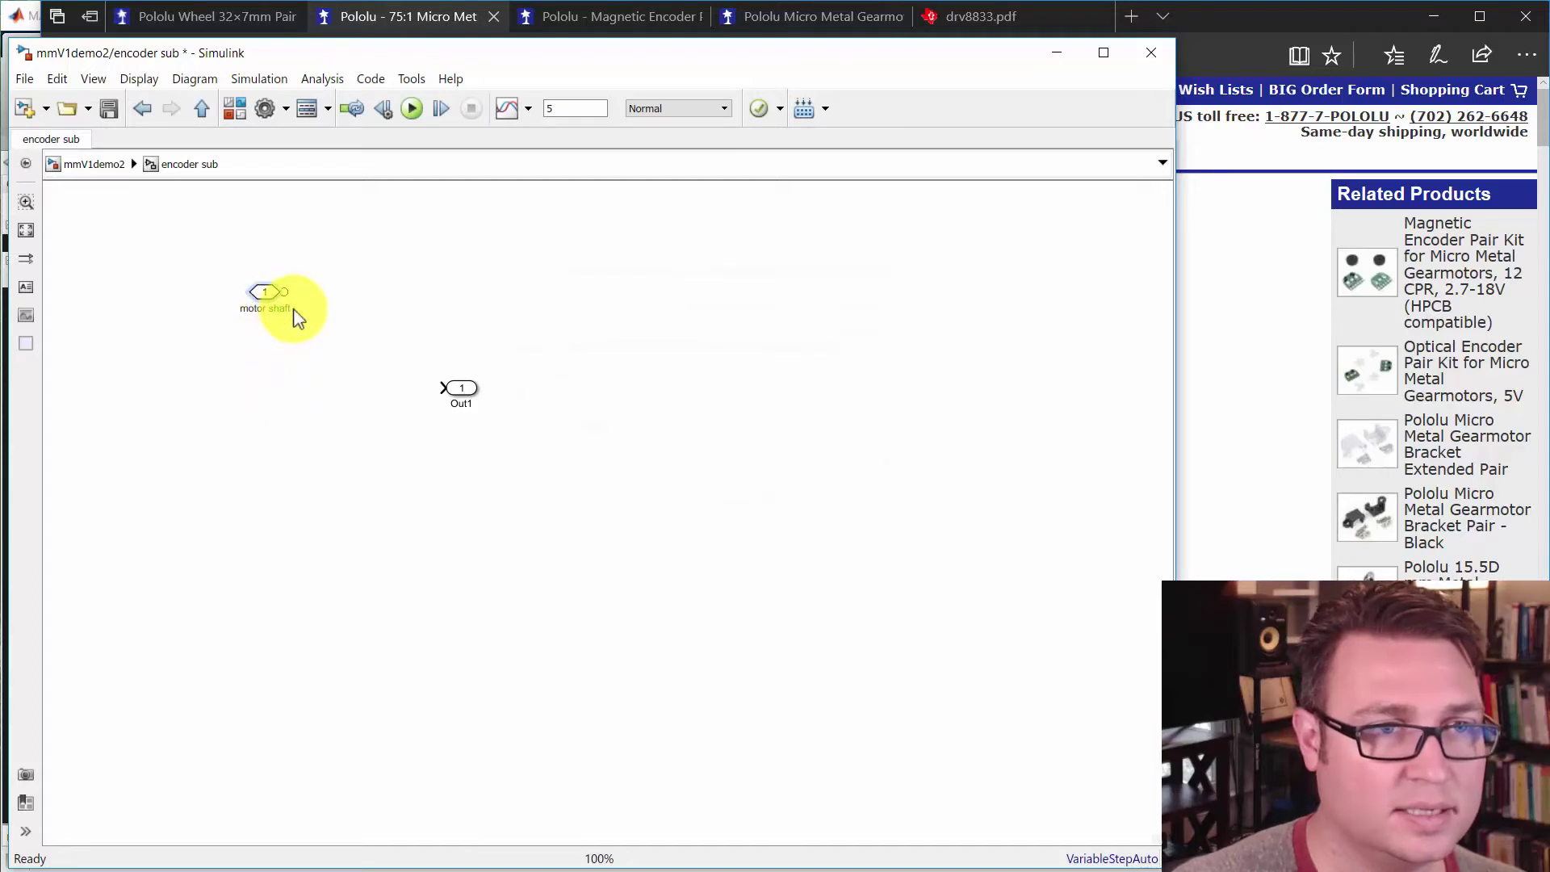
click(438, 441)
drag(461, 388, 493, 299)
In mmV1demo2, rotate encoder sub so Out1 faces left and shift it left
click(443, 356)
key(Escape)
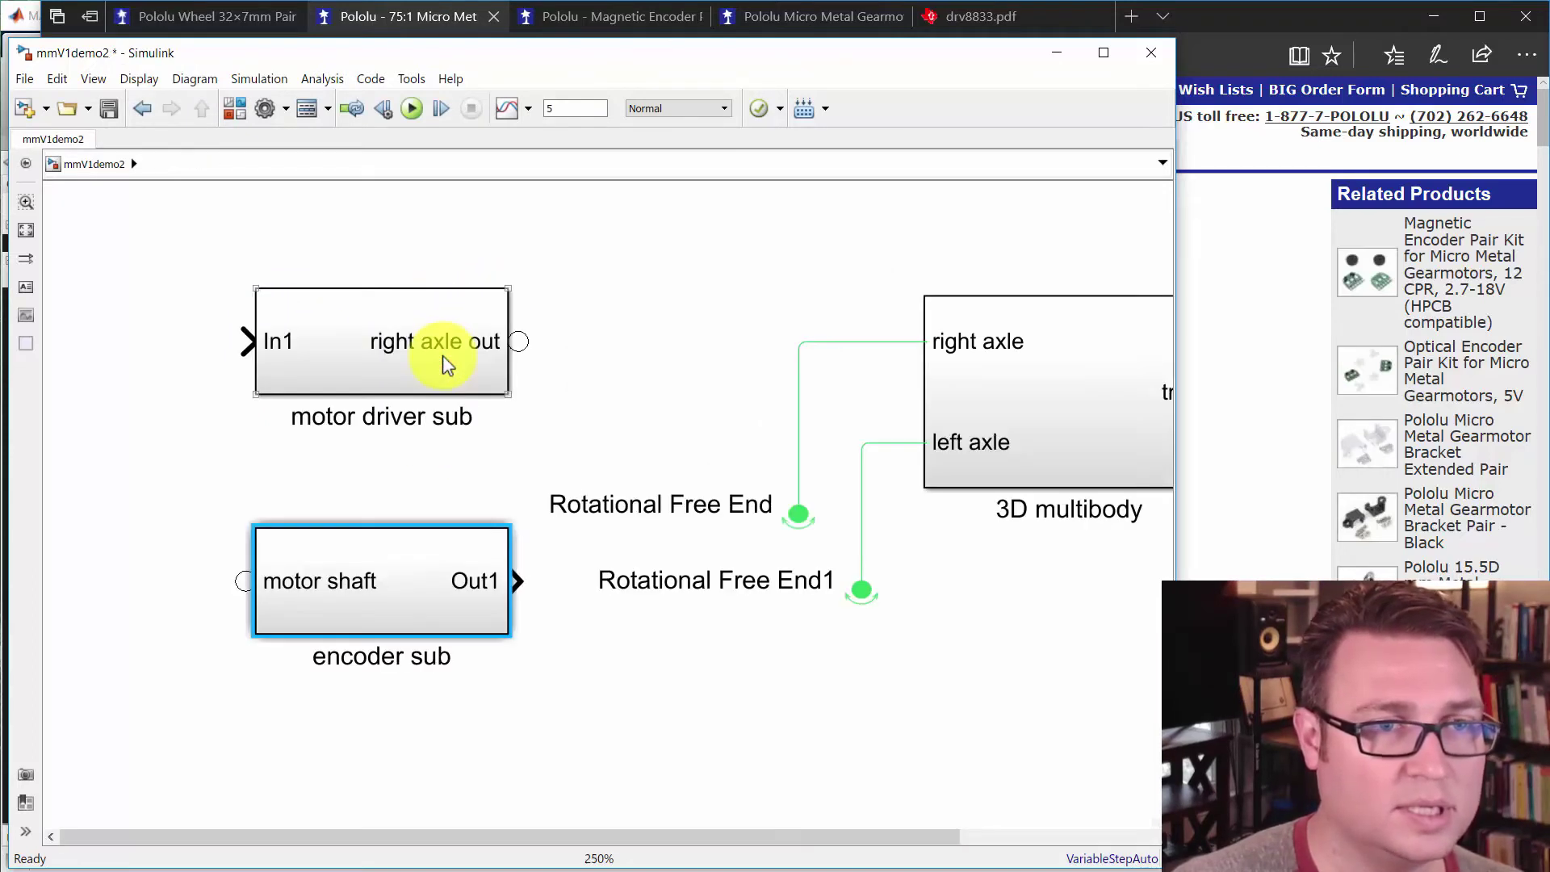
click(339, 491)
click(345, 575)
key(ctrl+r)
key(ctrl+r)
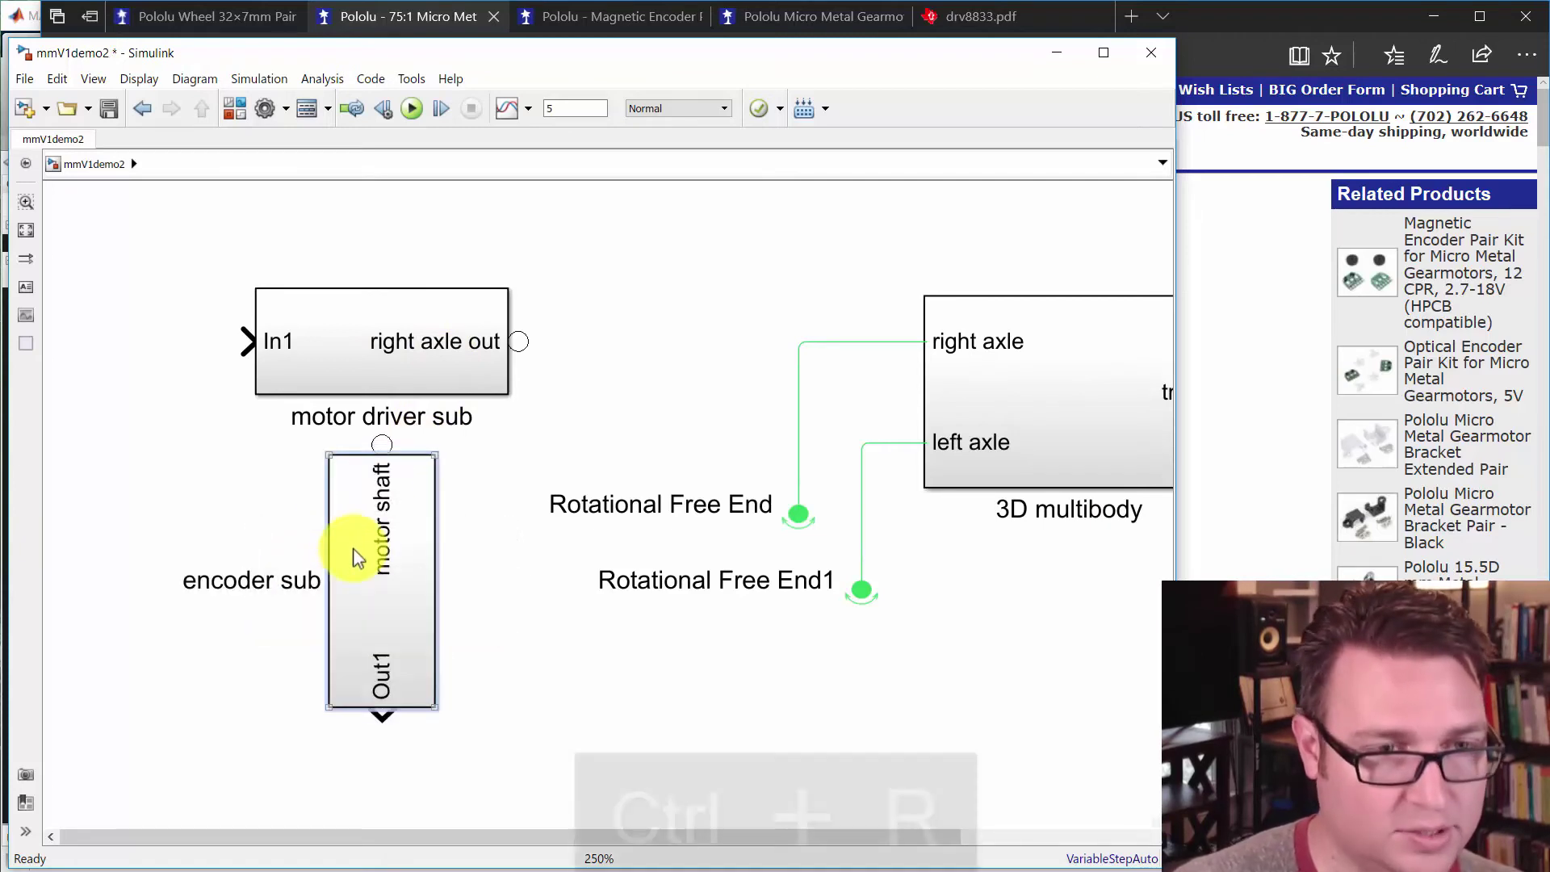
drag(356, 570, 322, 588)
Create a copy of encoder sub, named encoder sub1, beneath it
drag(345, 507, 329, 750)
click(612, 730)
scroll(613, 730, down, 1)
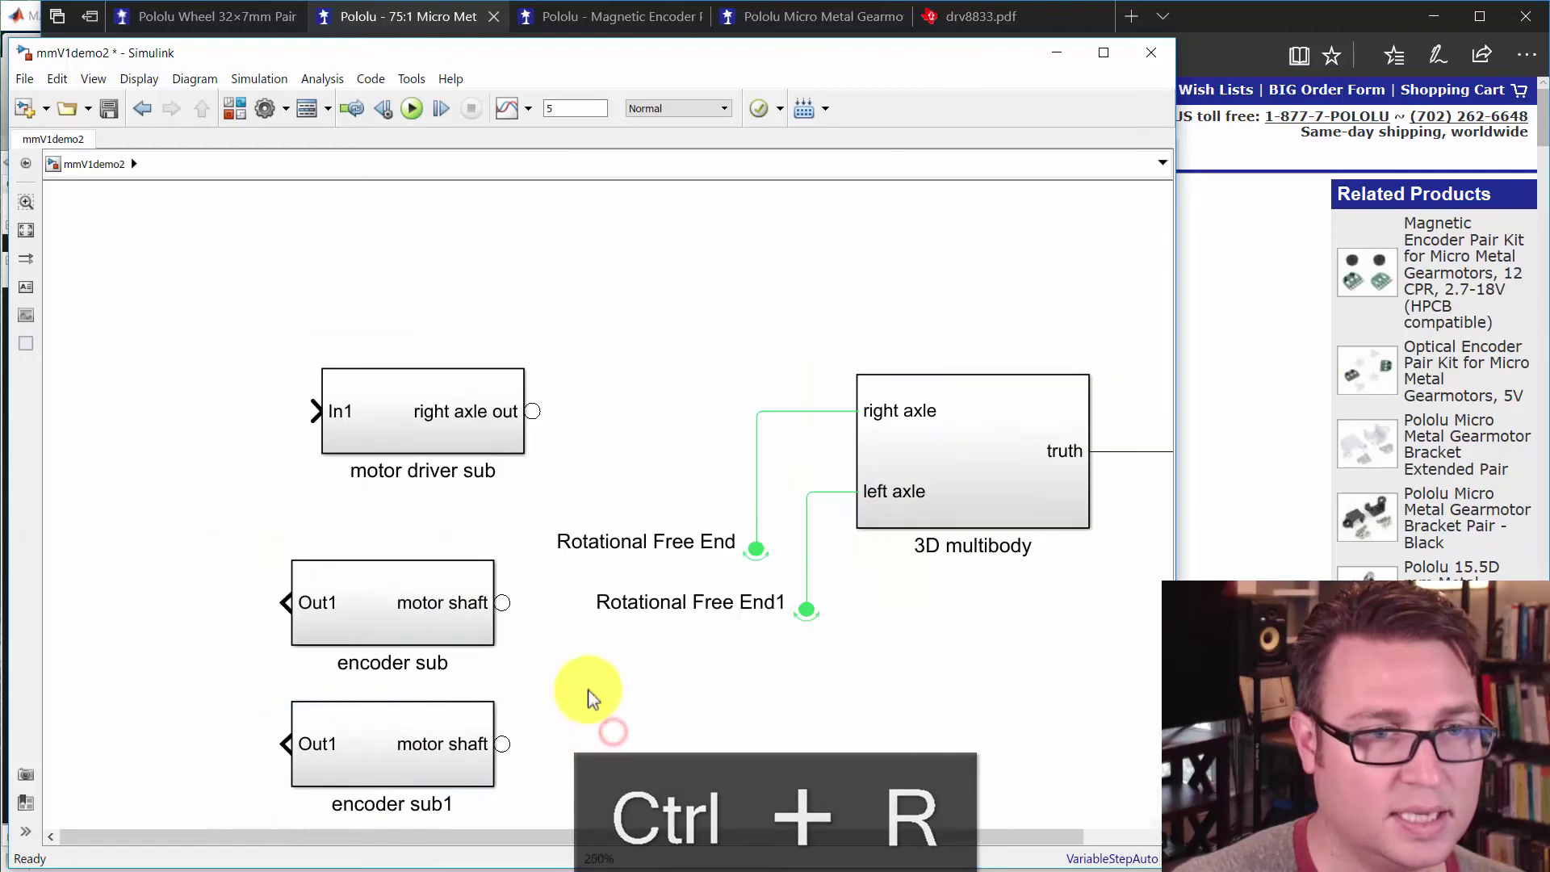
click(456, 351)
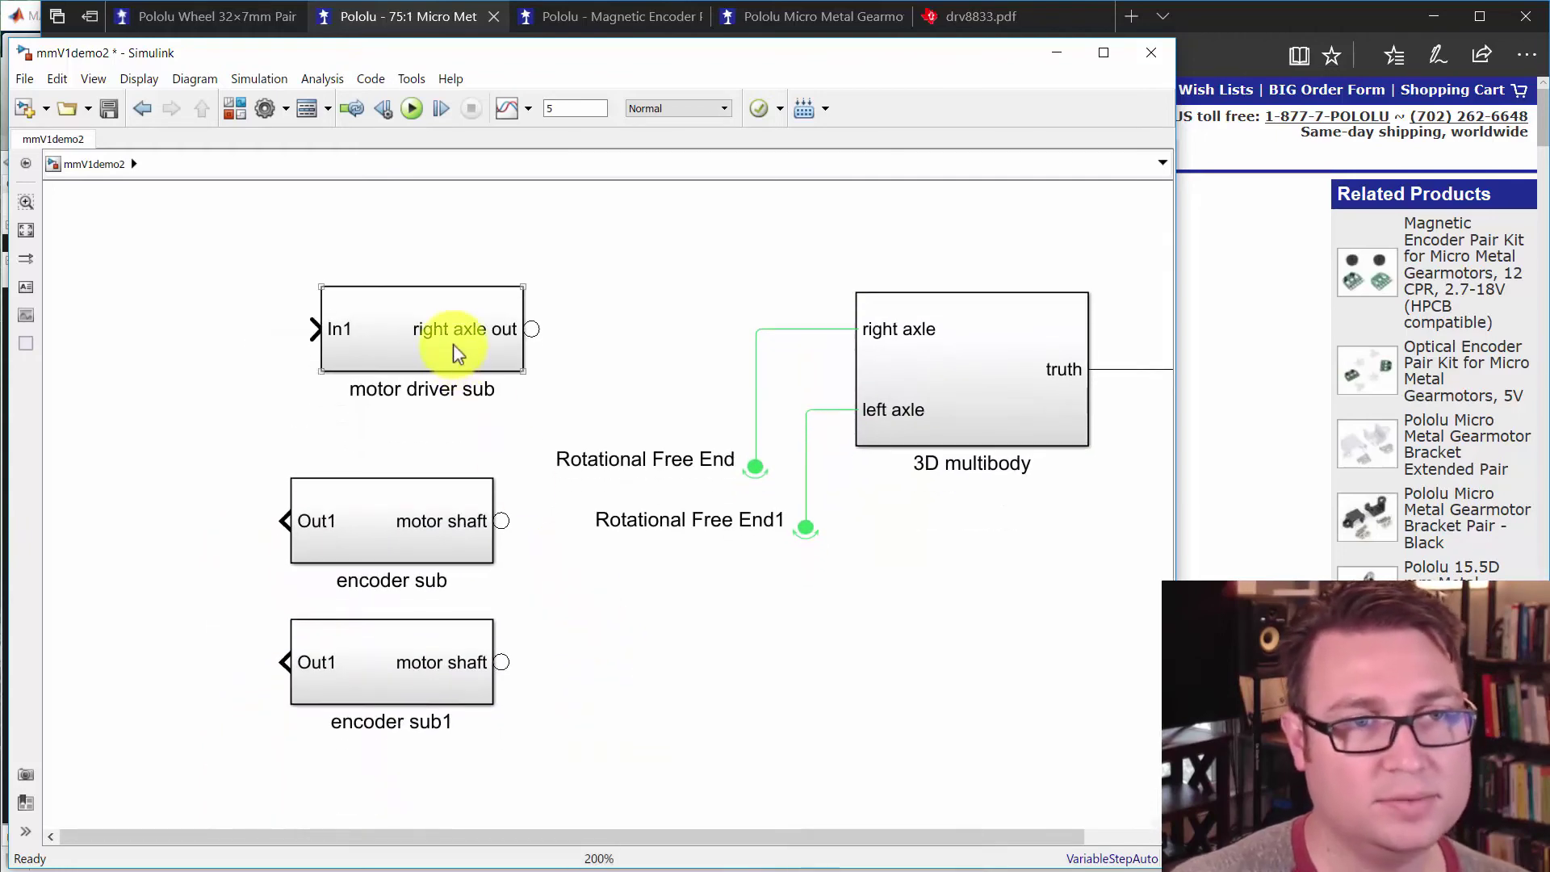
click(732, 353)
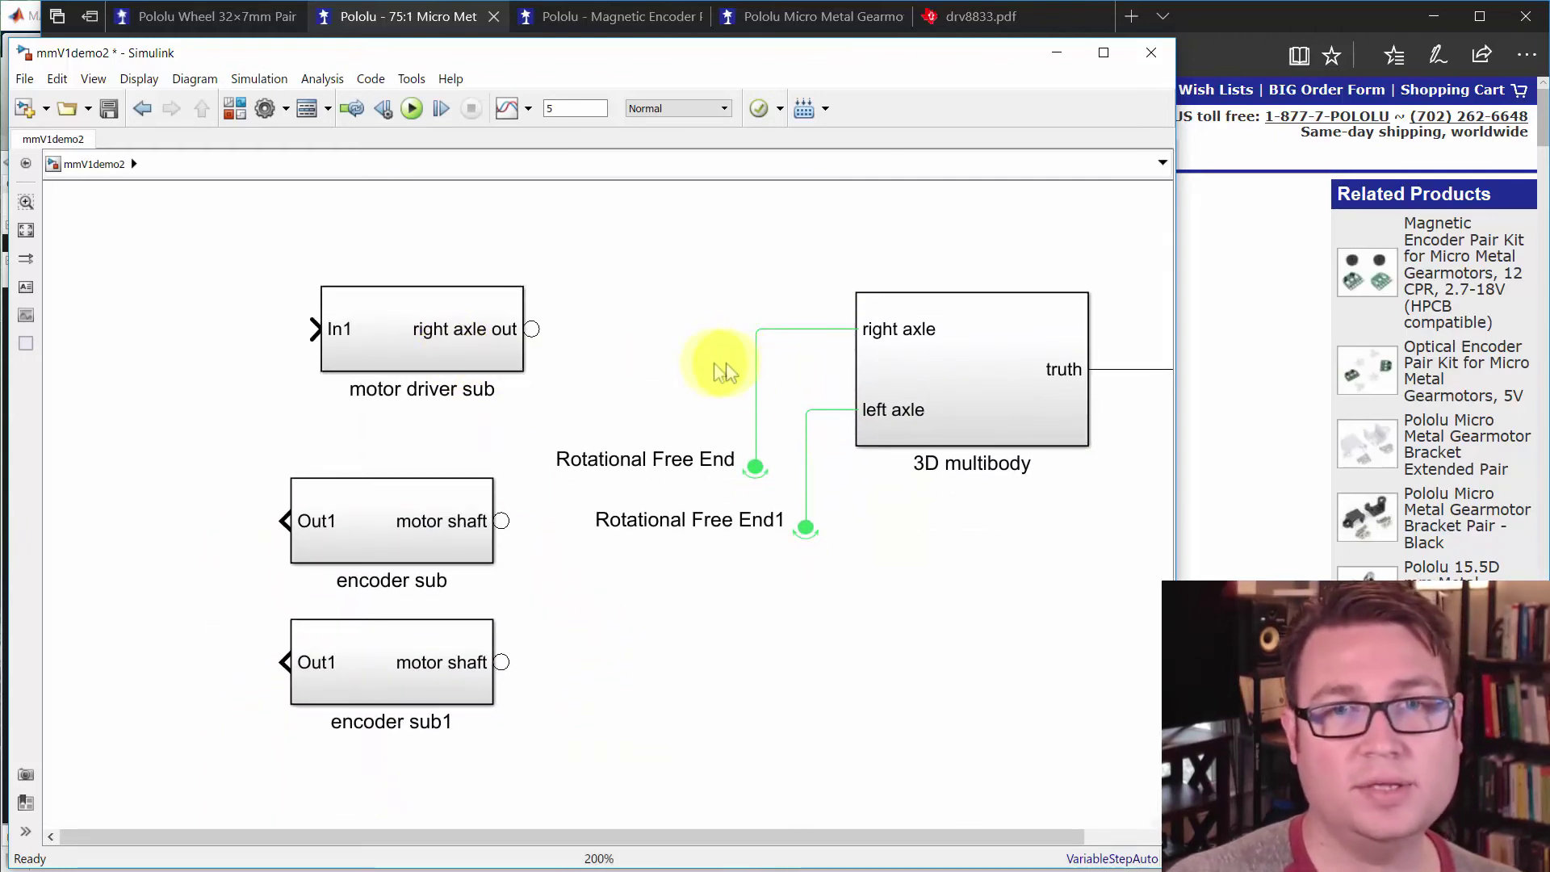
click(469, 545)
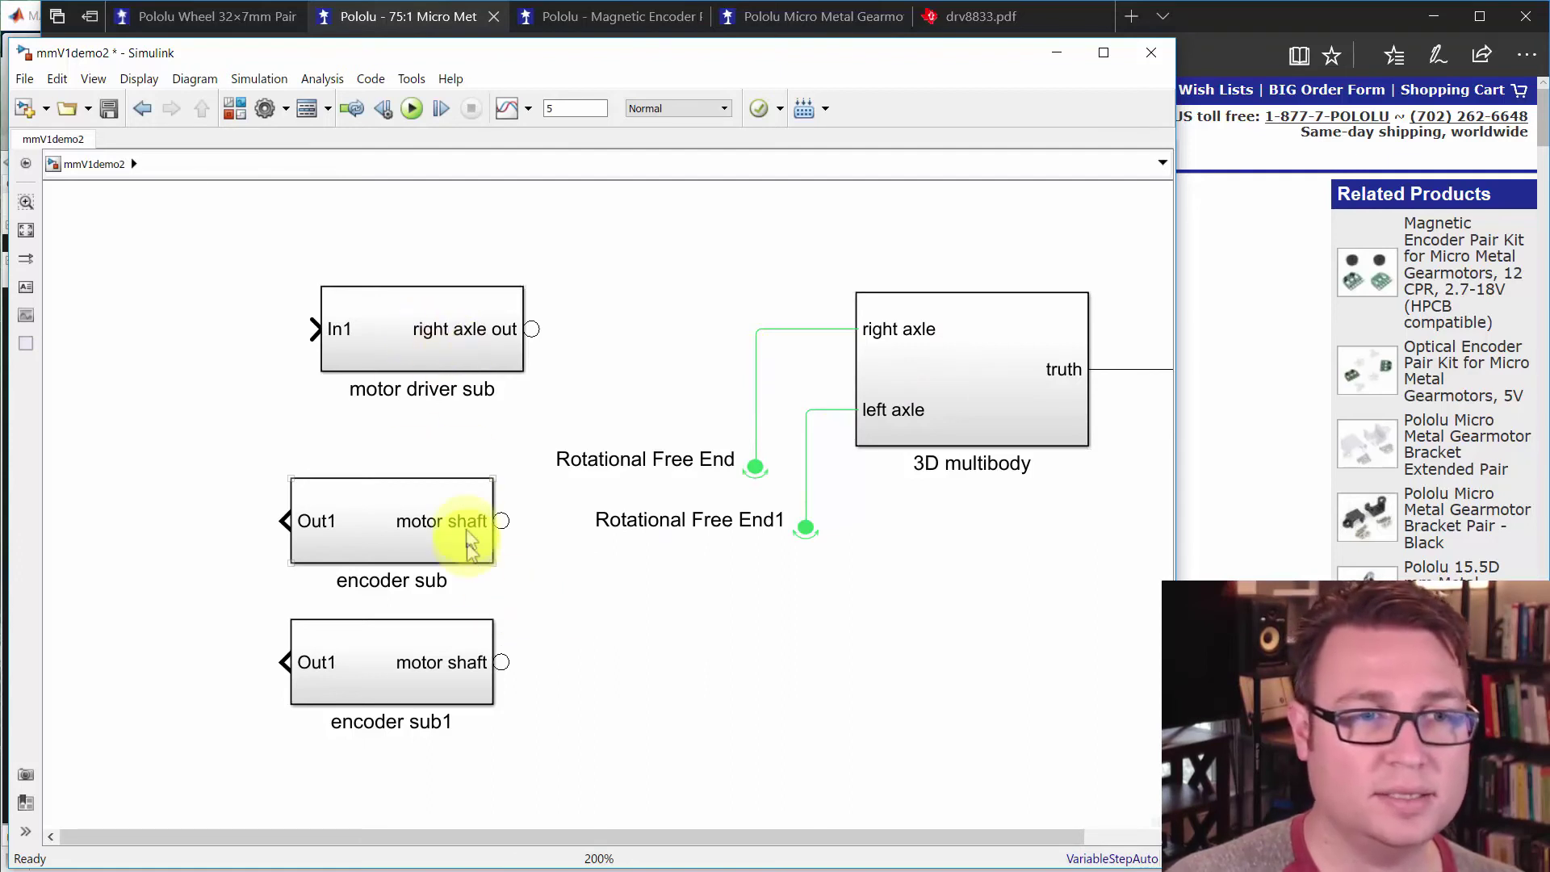
click(458, 606)
click(467, 464)
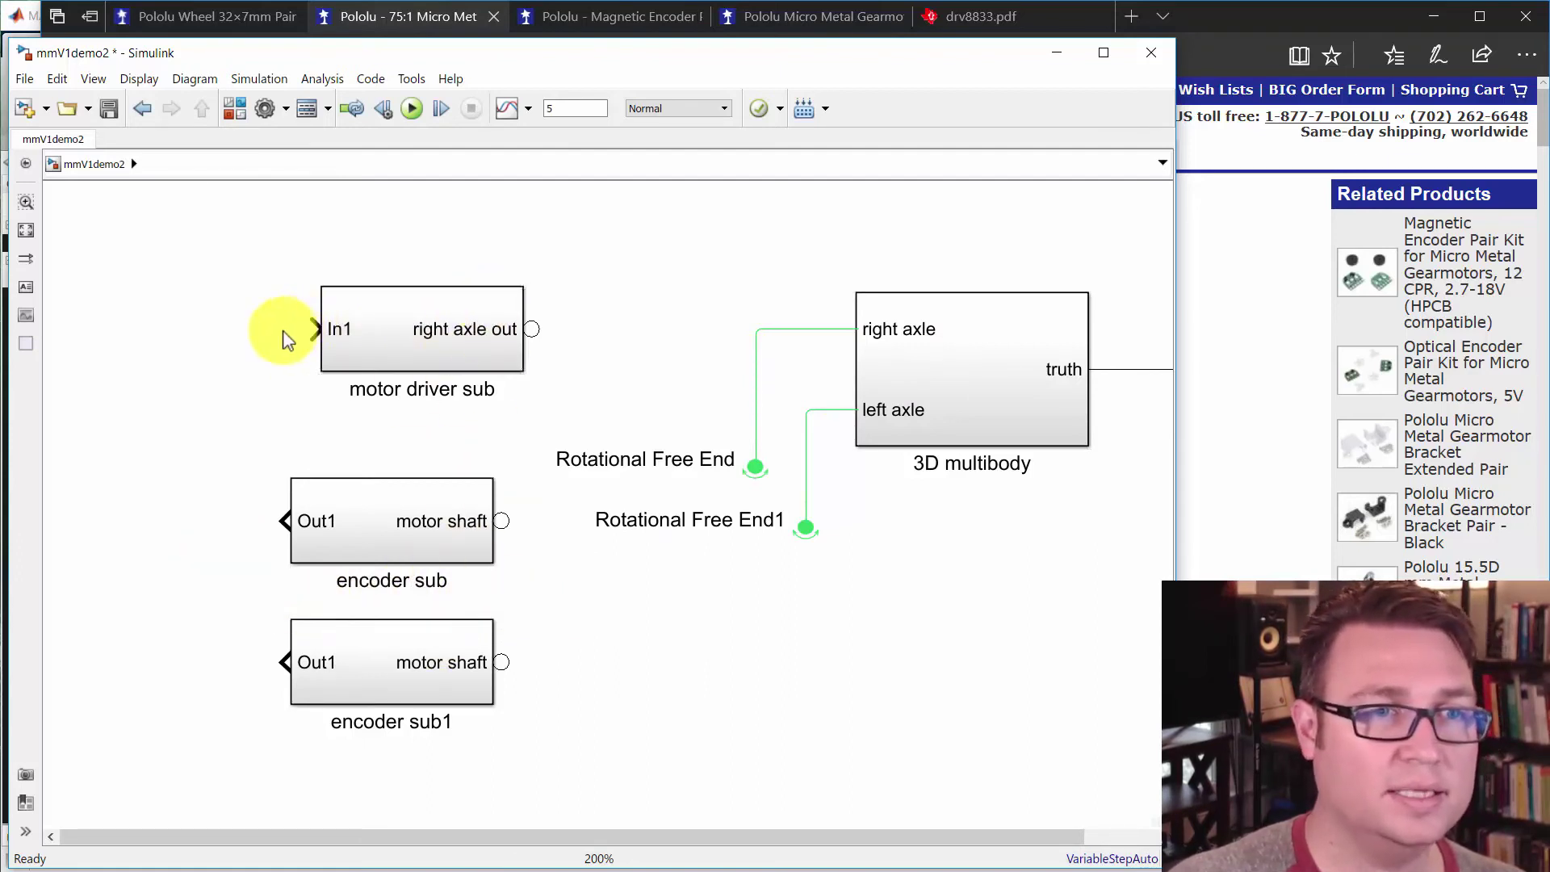
Draw unconnected lines leftward from motor driver sub's In1 and encoder sub's Out1 ports
drag(317, 329, 172, 305)
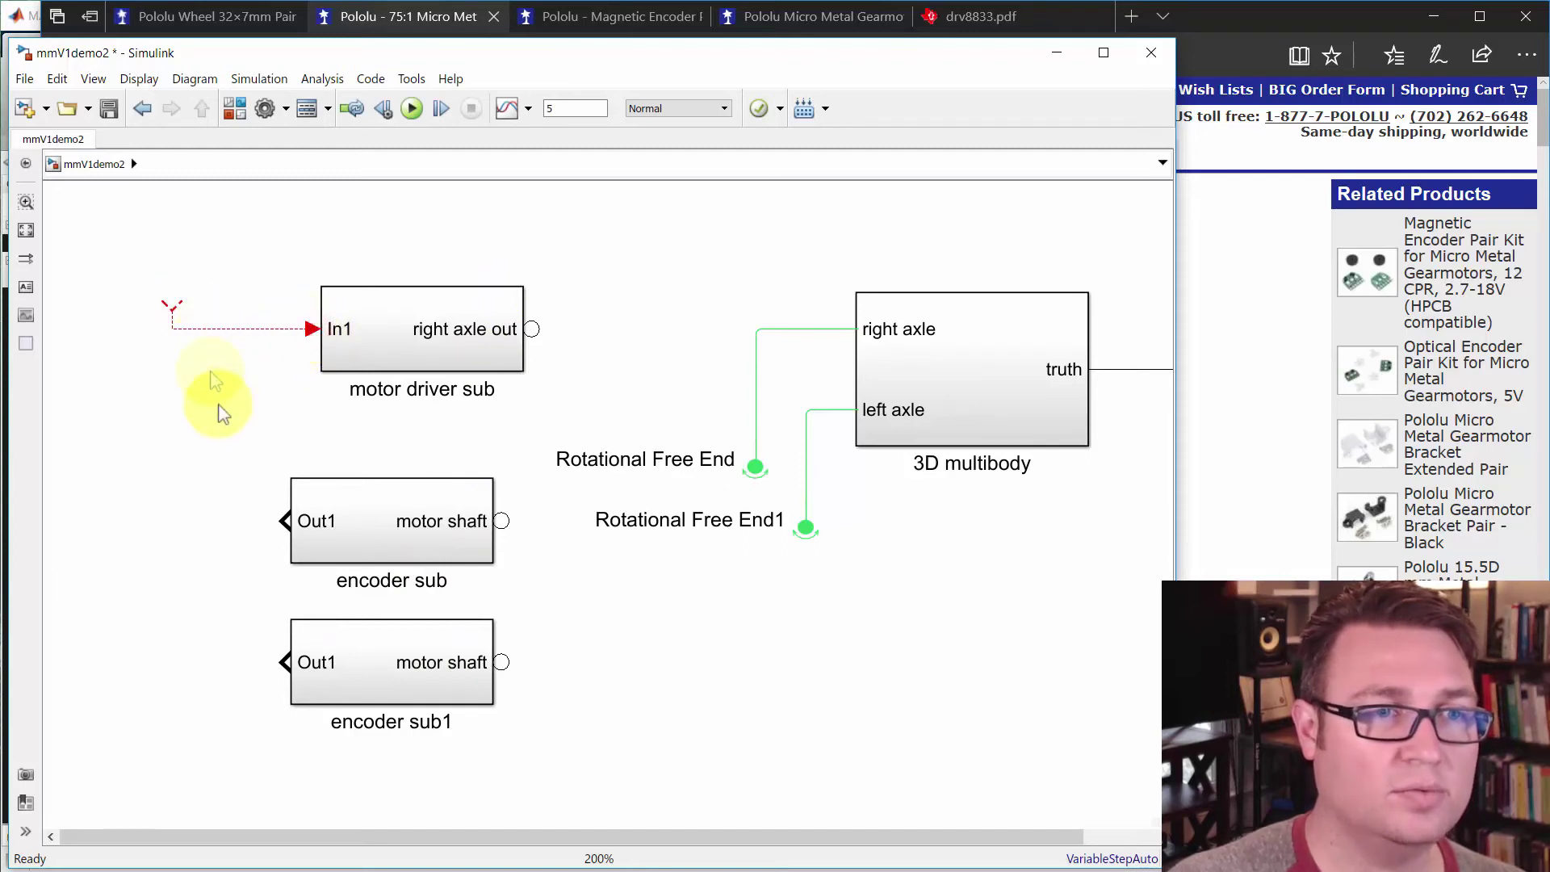
drag(281, 520, 140, 418)
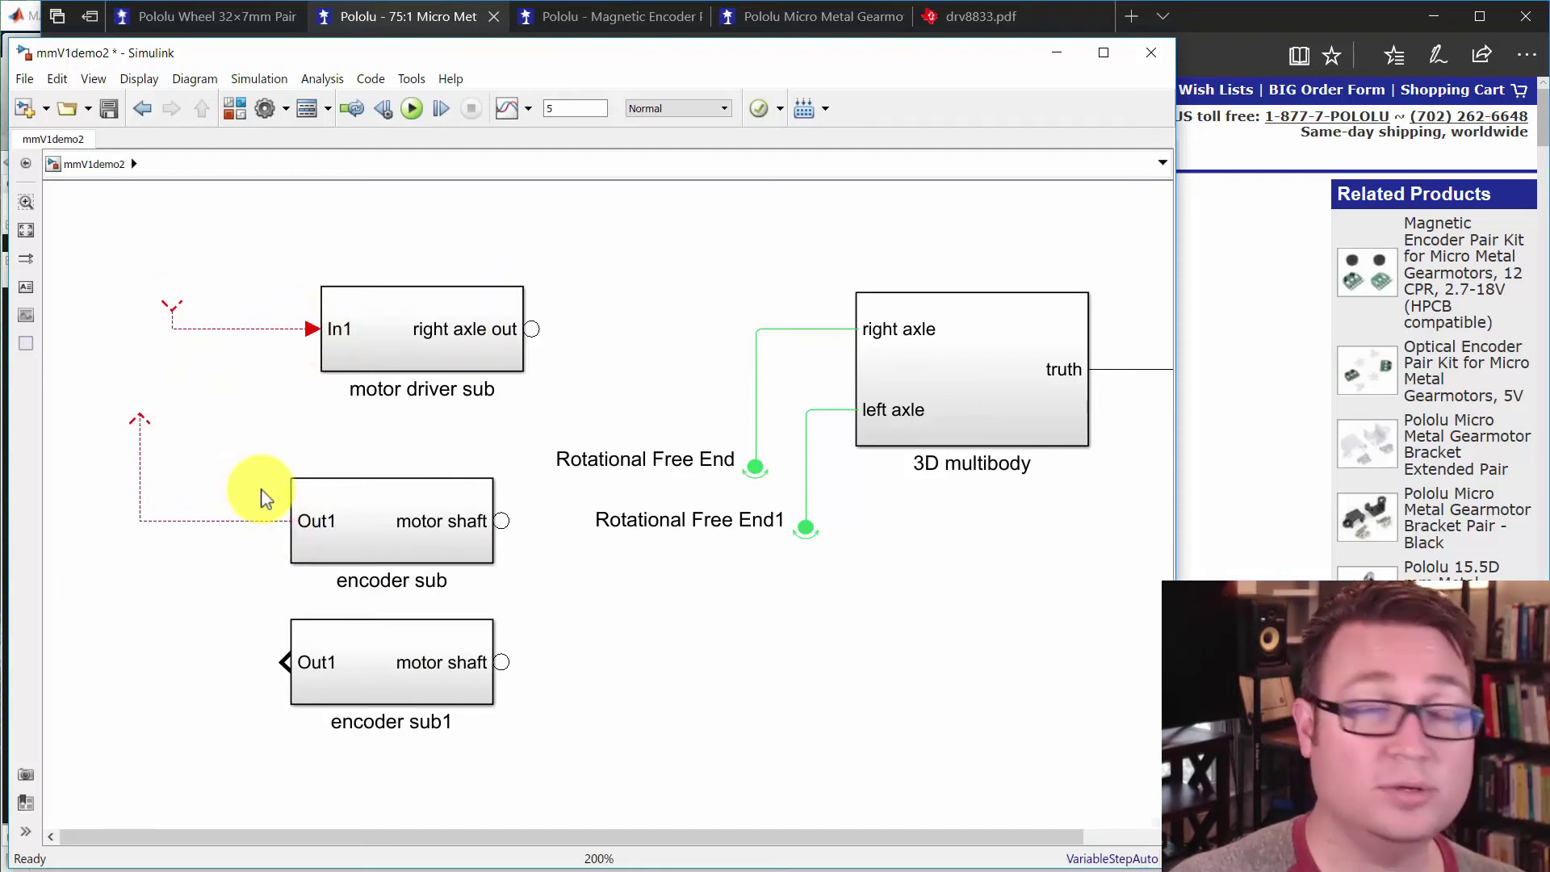